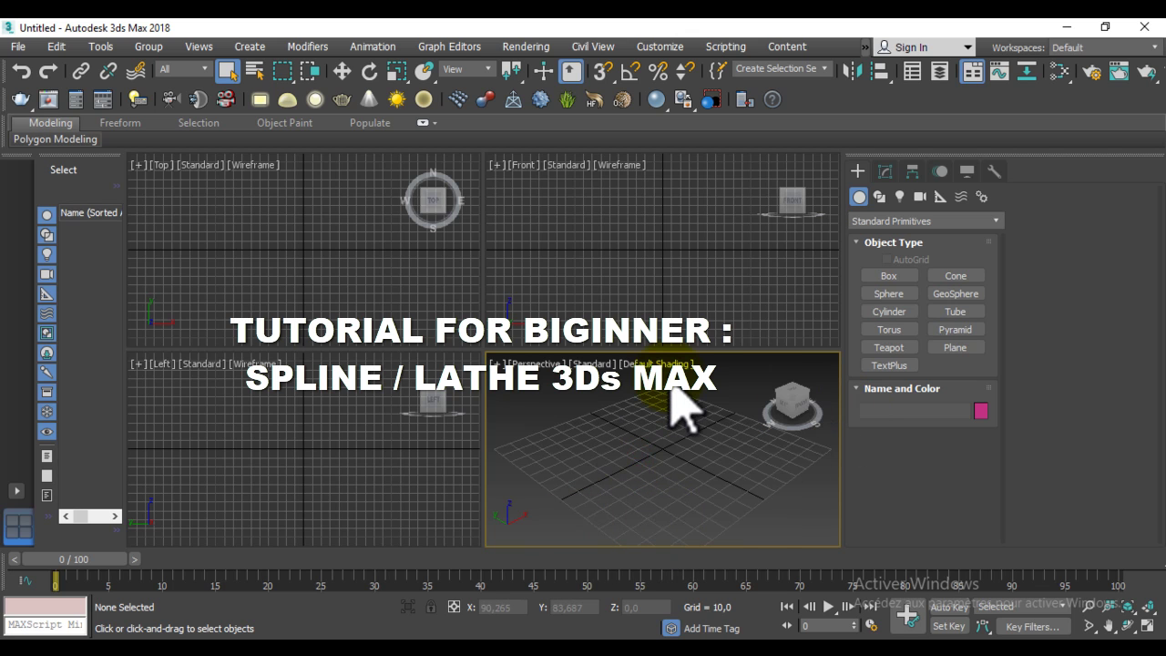
Step: Switch the Perspective viewport to Left, maximize it, and pan it slightly down
{"action": "key", "text": "l"}
{"action": "key", "text": "alt+w"}
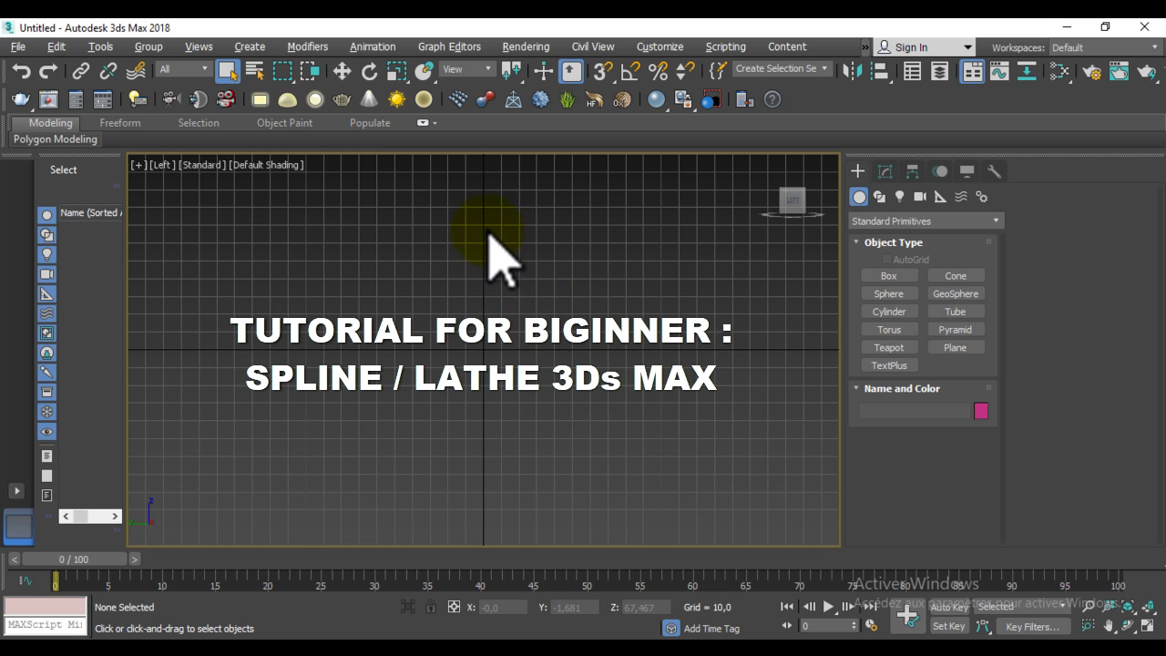
{"action": "middle_click_drag", "start_coordinate": [504, 301], "coordinate": [507, 323]}
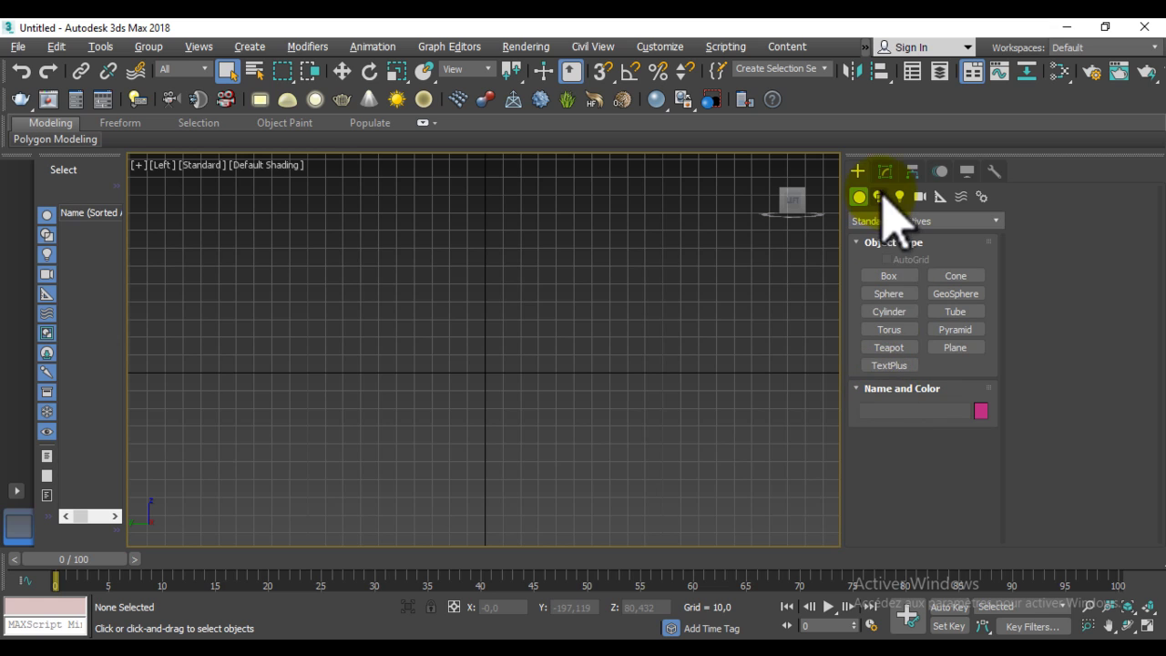
Step: Create a 1000 × 1000 plane in the Left view, then zoom out
{"action": "left_click", "coordinate": [954, 351]}
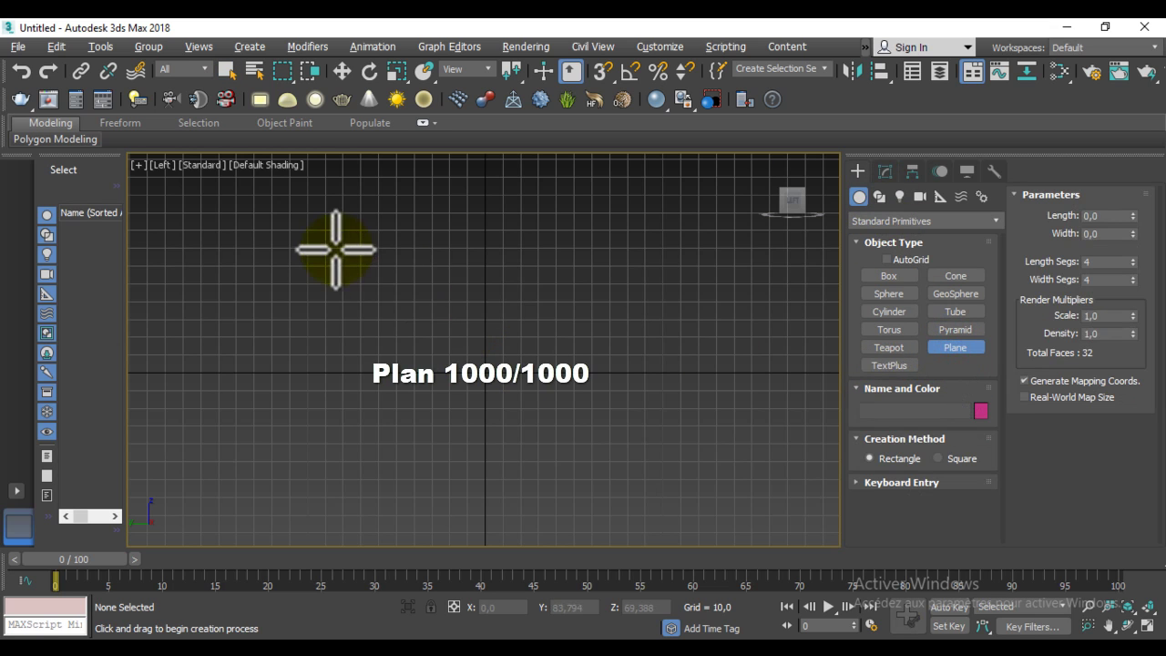
{"action": "left_click_drag", "start_coordinate": [336, 249], "coordinate": [715, 601]}
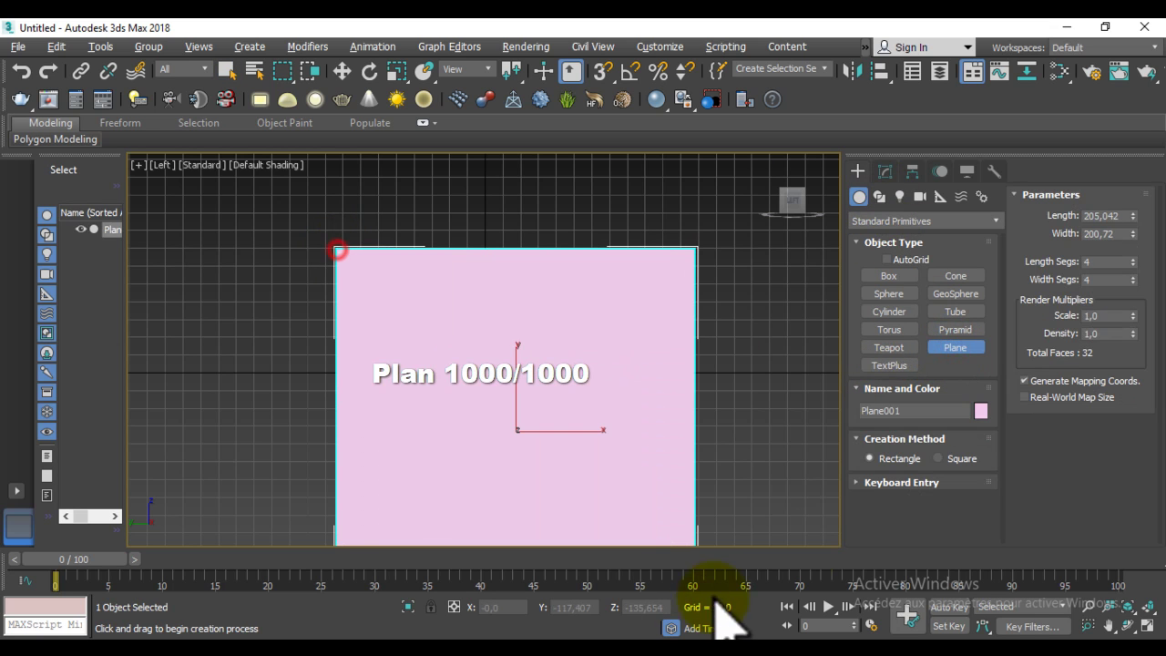
{"action": "double_click", "coordinate": [1107, 216]}
{"action": "type", "text": "00"}
{"action": "key", "text": "Tab"}
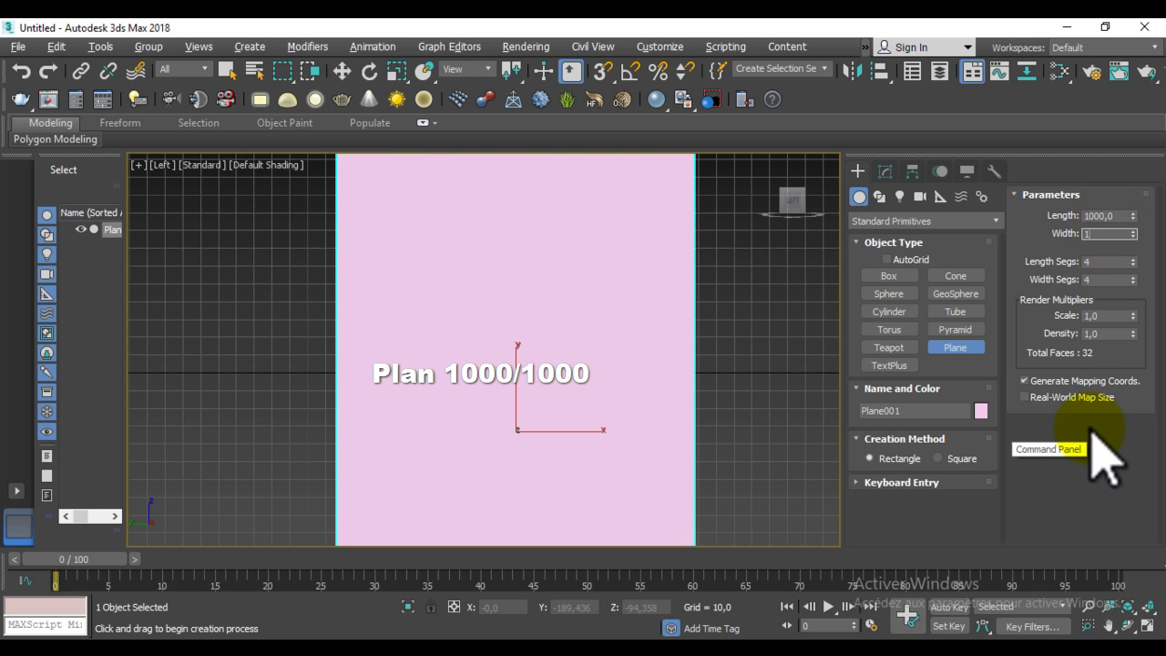
{"action": "type", "text": "000,0"}
{"action": "key", "text": "Return"}
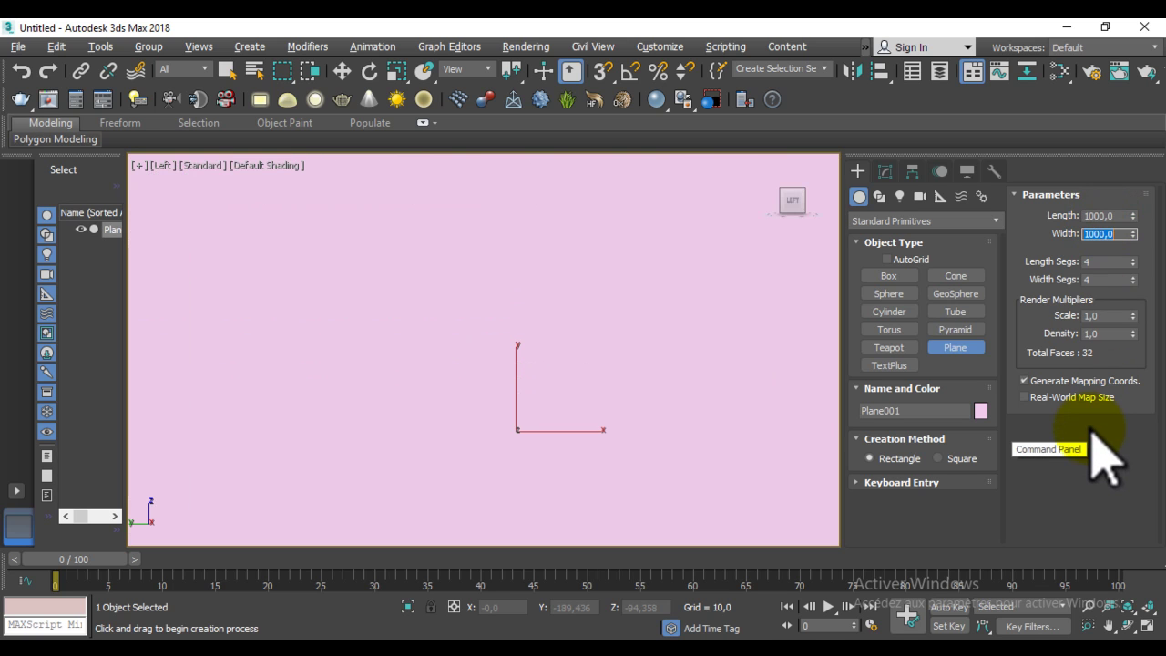
{"action": "right_click", "coordinate": [737, 450]}
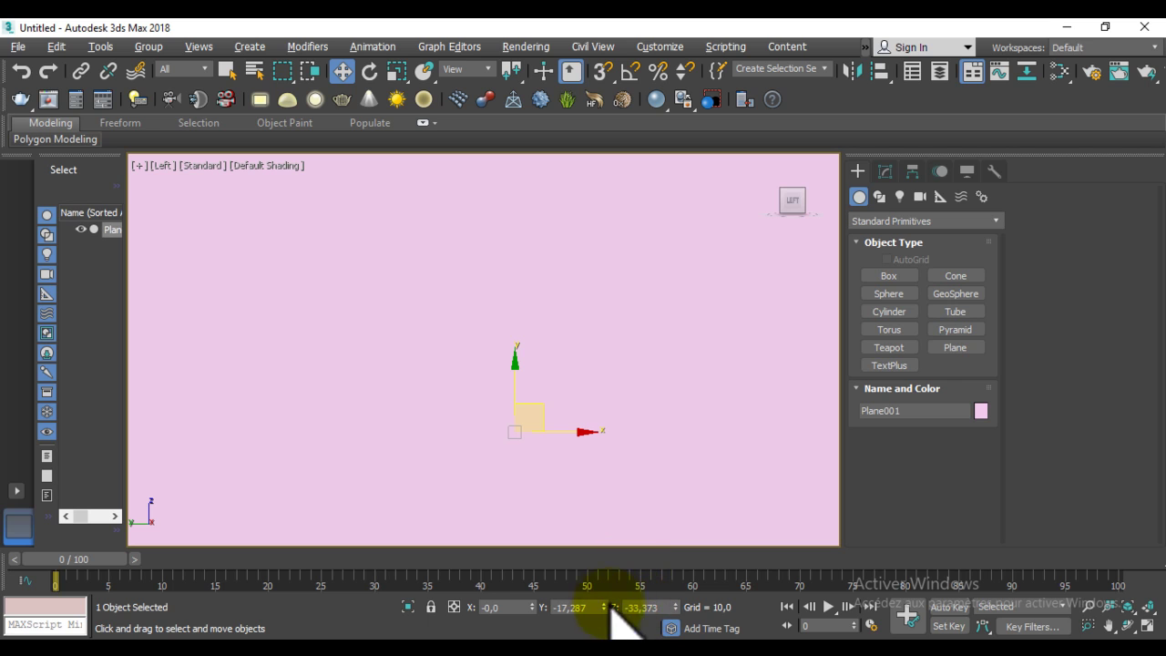
{"action": "scroll", "coordinate": [607, 429], "scroll_direction": "down", "scroll_amount": 2}
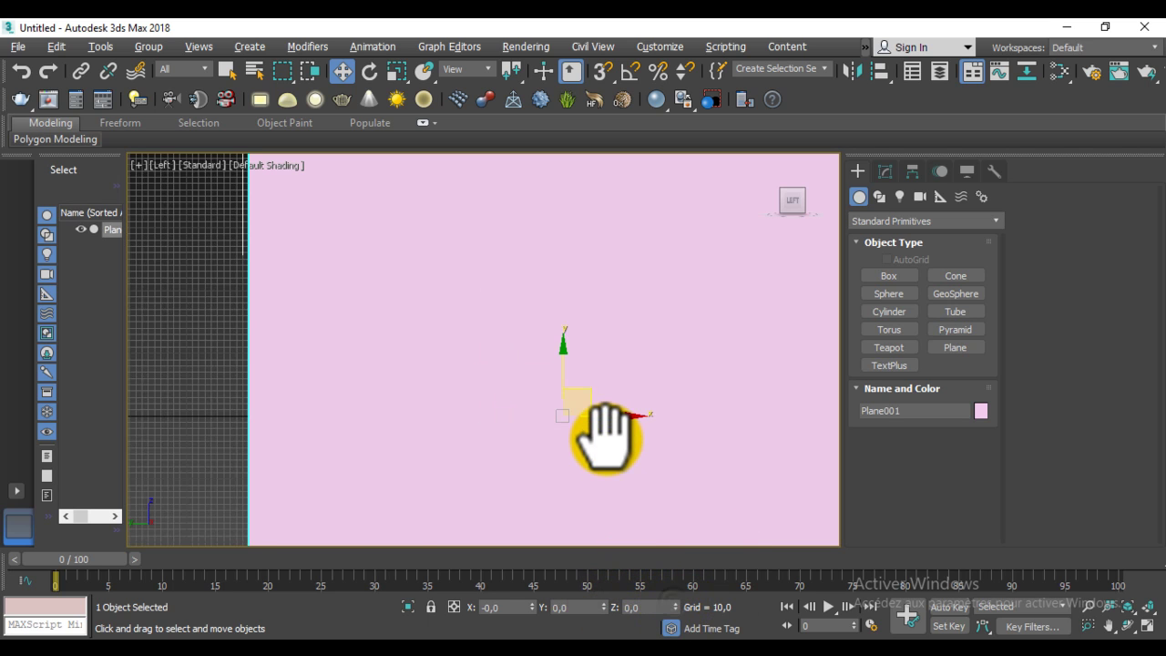
{"action": "scroll", "coordinate": [607, 429], "scroll_direction": "down", "scroll_amount": 2}
{"action": "scroll", "coordinate": [625, 373], "scroll_direction": "down", "scroll_amount": 1}
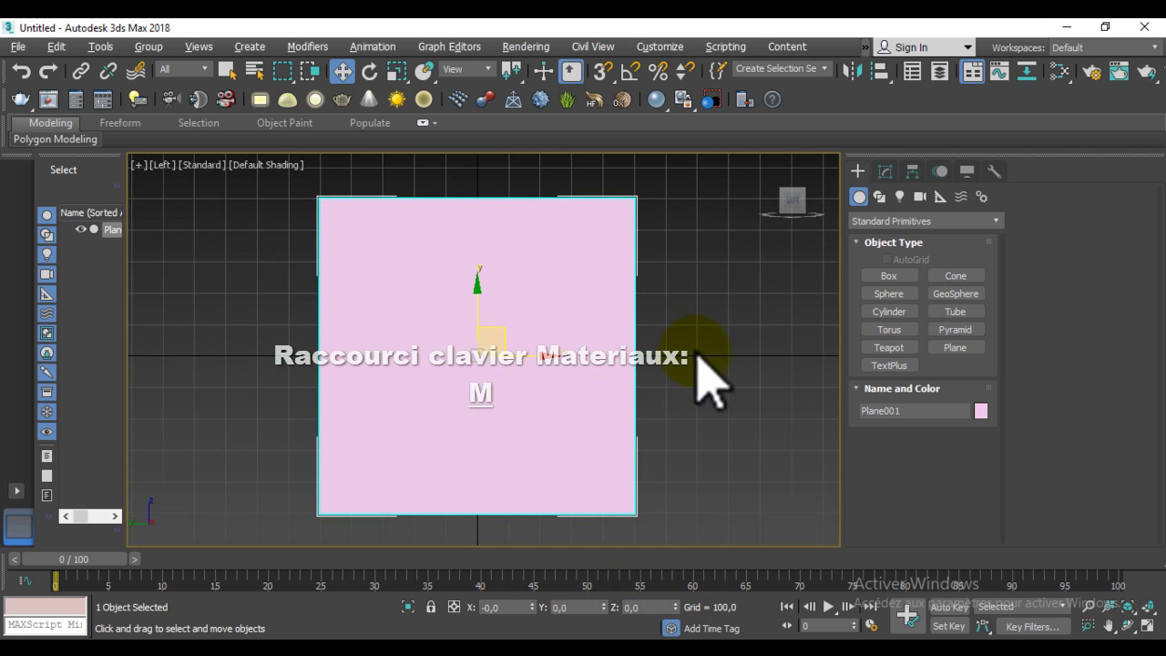
Step: Open the Slate Material Editor and place a new Standard material node, Material #25
{"action": "key", "text": "m"}
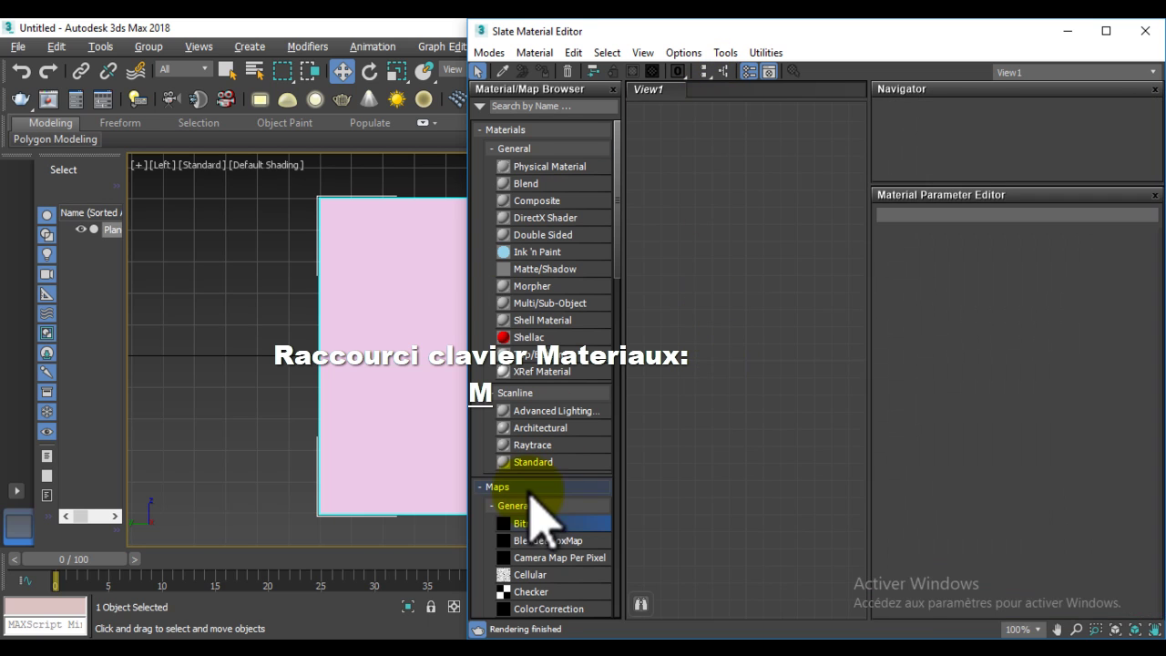
{"action": "left_click_drag", "start_coordinate": [533, 462], "coordinate": [805, 260]}
{"action": "left_click_drag", "start_coordinate": [818, 175], "coordinate": [825, 187]}
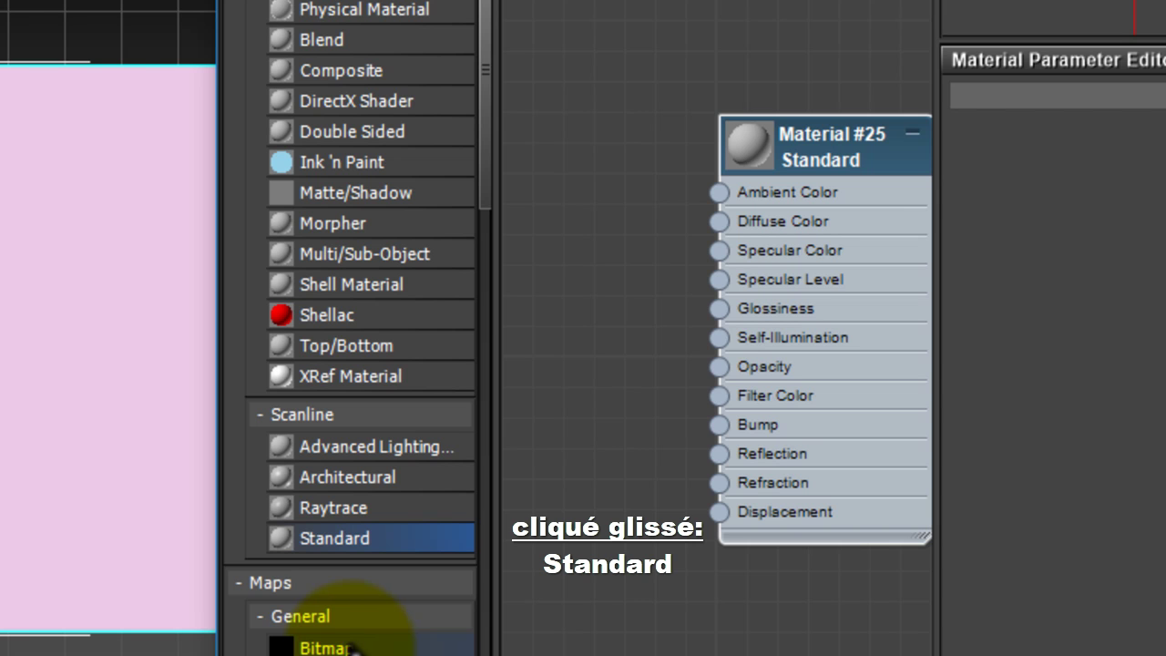
{"action": "left_click_drag", "start_coordinate": [842, 146], "coordinate": [726, 152]}
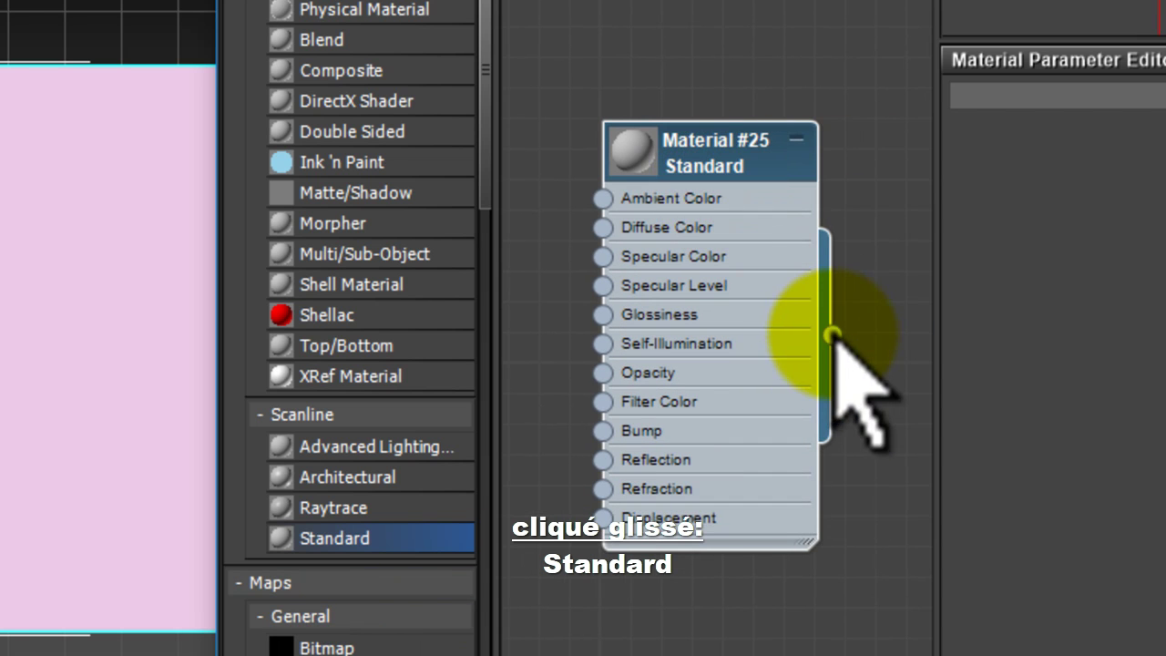
Step: Drag a connection from Material #25 toward the plane, then open its parameters
{"action": "left_click_drag", "start_coordinate": [832, 336], "coordinate": [65, 223]}
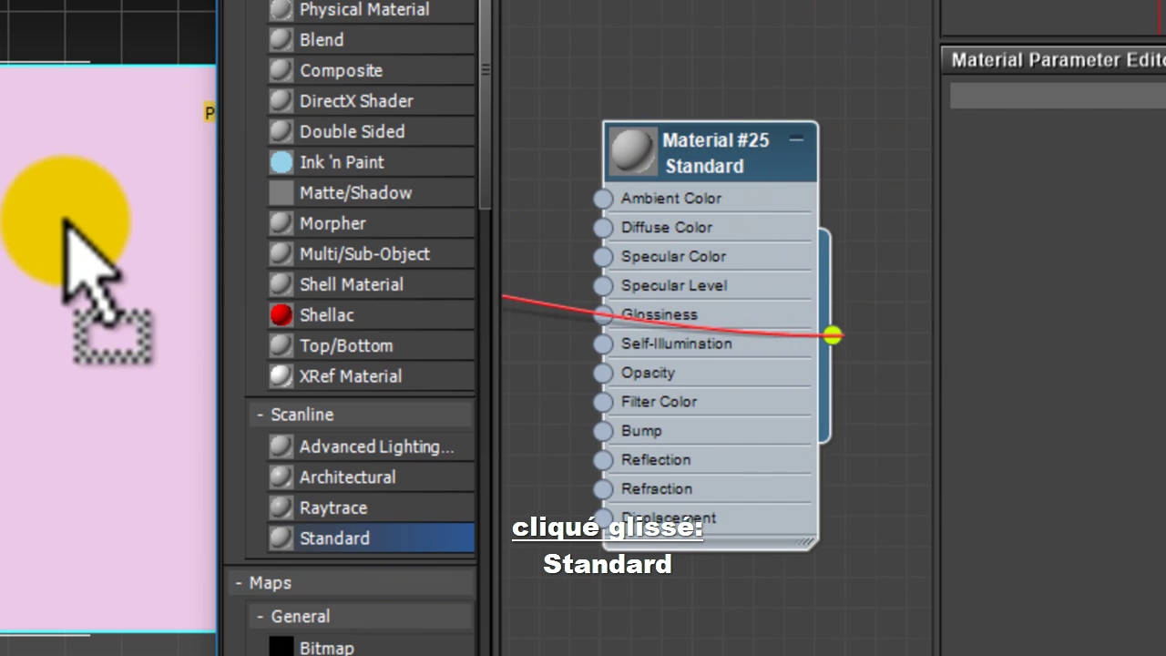
{"action": "left_click_drag", "start_coordinate": [65, 223], "coordinate": [71, 230]}
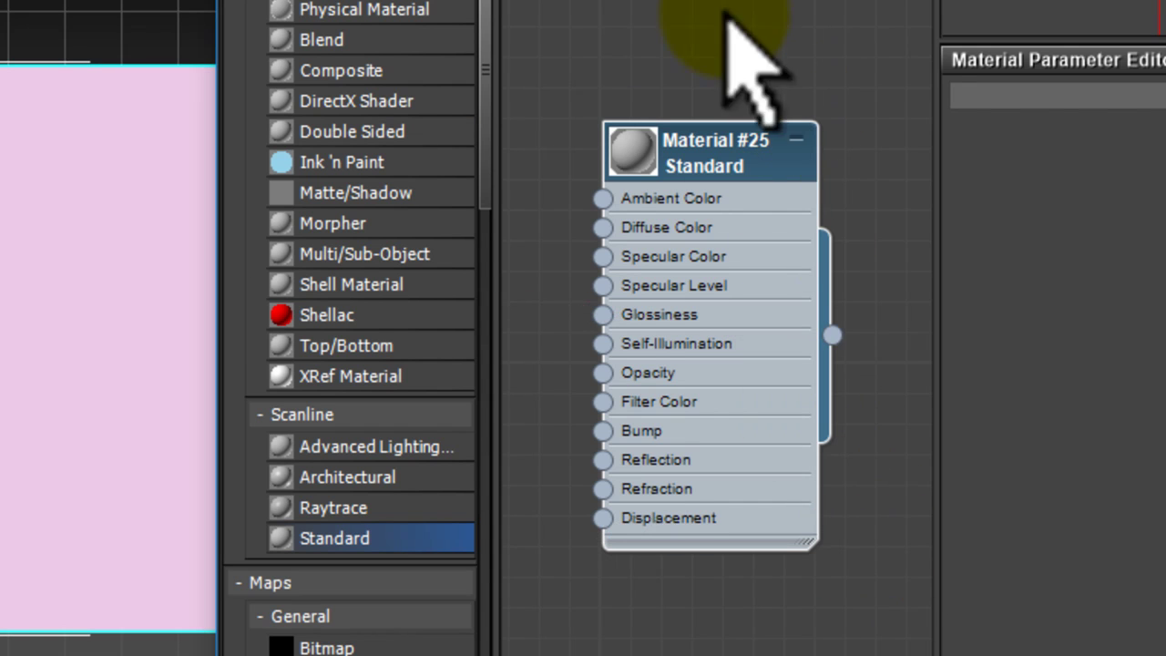
{"action": "left_click_drag", "start_coordinate": [747, 174], "coordinate": [782, 41]}
{"action": "double_click", "coordinate": [782, 44]}
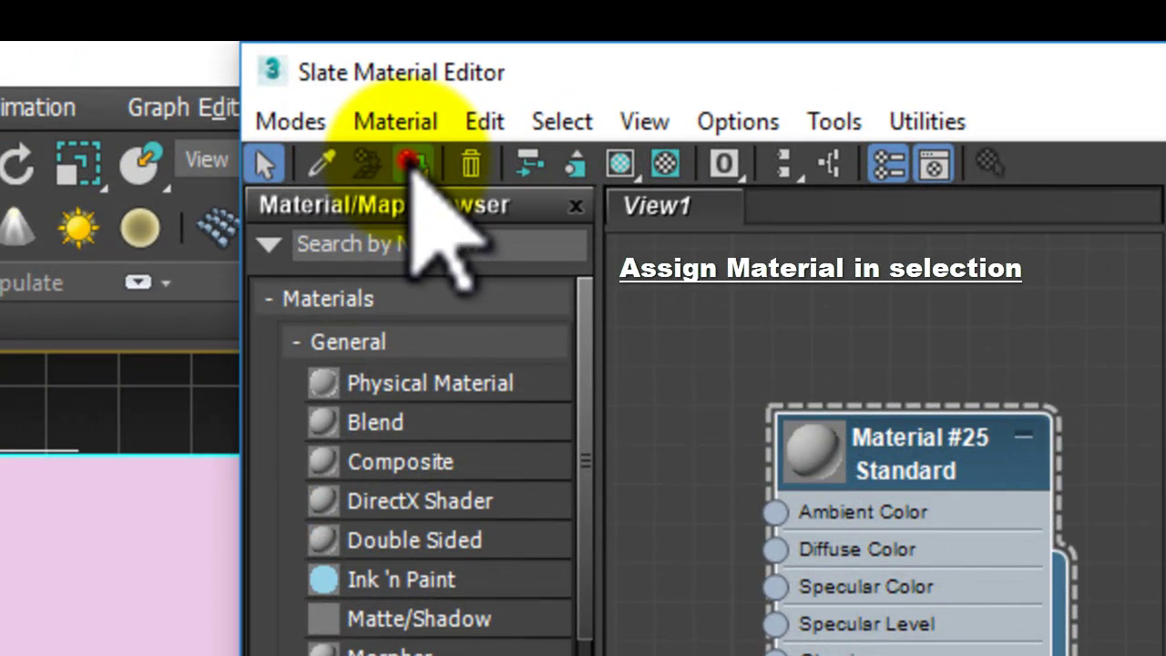
Step: Assign Material #25 to the plane and load carafe.jpg as a Bitmap into Diffuse Color
{"action": "left_click", "coordinate": [409, 163]}
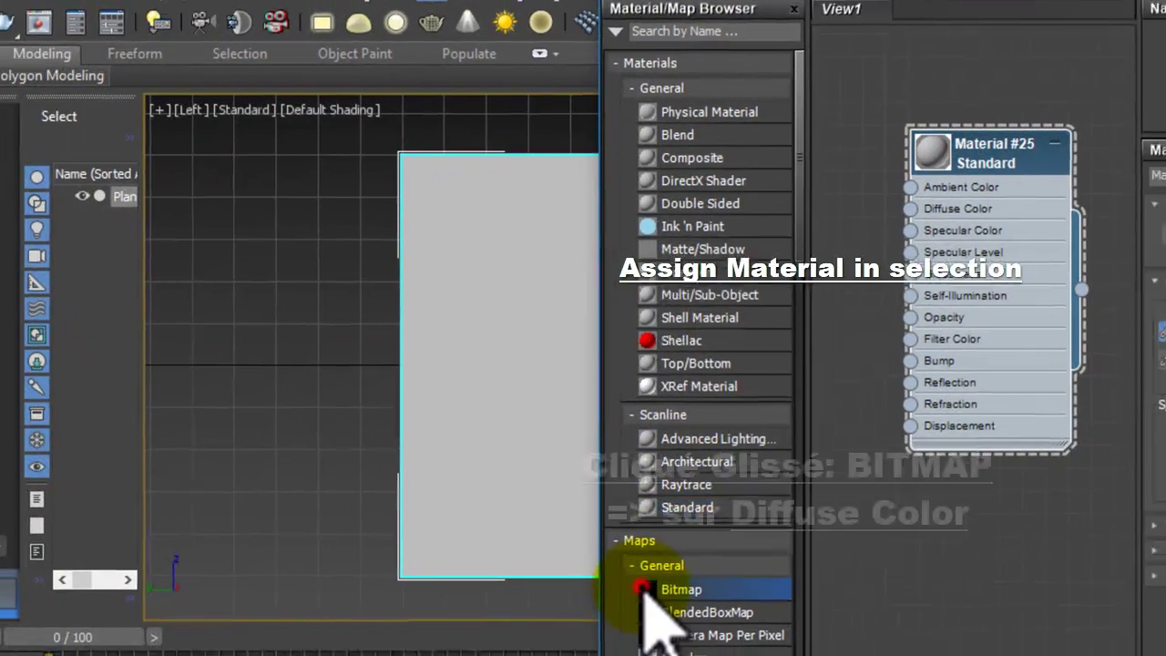
{"action": "mouse_move", "coordinate": [670, 609]}
{"action": "left_mouse_down"}
{"action": "mouse_move", "coordinate": [425, 487]}
{"action": "mouse_move", "coordinate": [632, 119]}
{"action": "mouse_move", "coordinate": [671, 117]}
{"action": "left_mouse_up"}
{"action": "left_click", "coordinate": [192, 233]}
{"action": "double_click", "coordinate": [192, 228]}
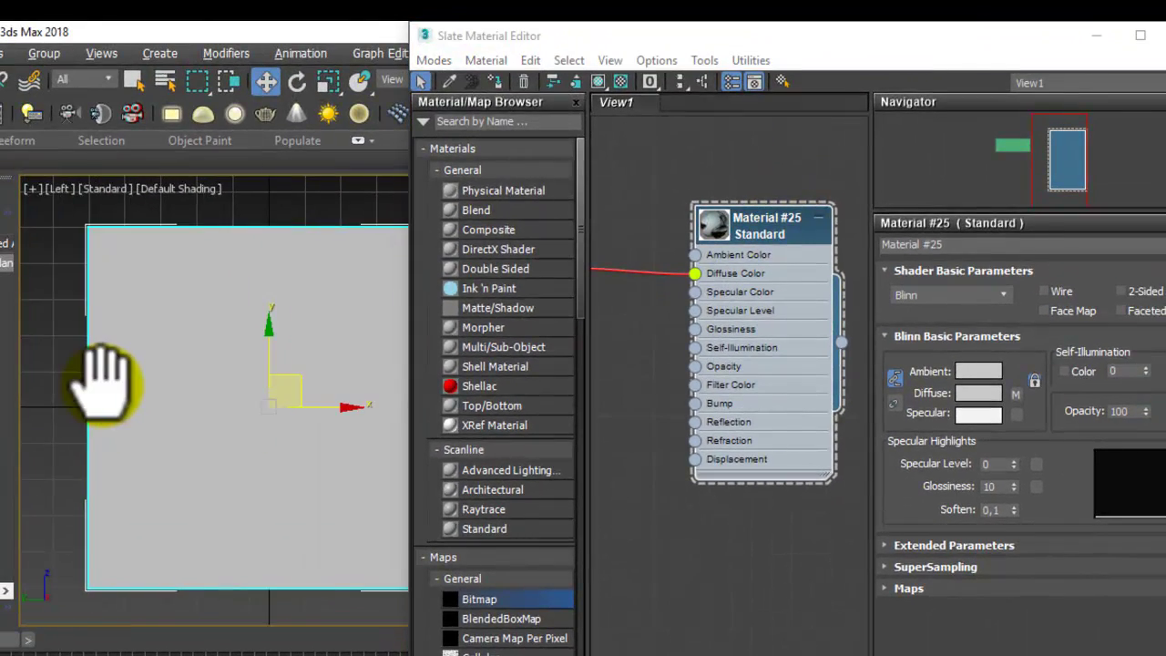
{"action": "middle_click_drag", "start_coordinate": [103, 378], "coordinate": [51, 378]}
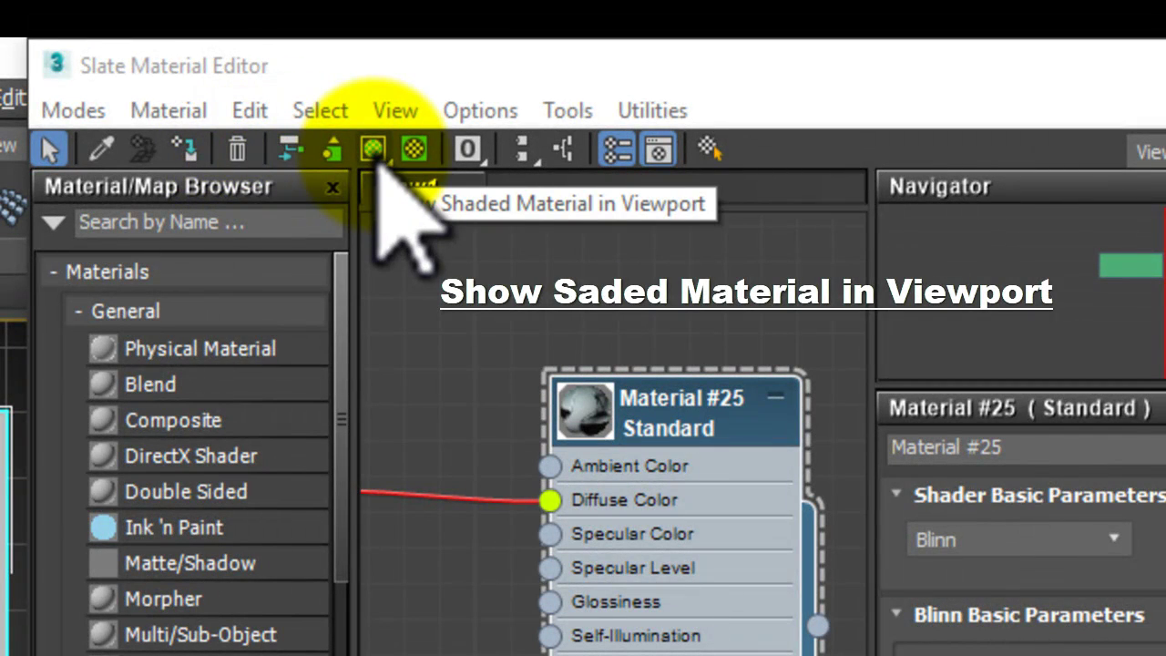
Step: Show the carafe texture shaded on the plane and close the material editor
{"action": "left_click", "coordinate": [381, 161]}
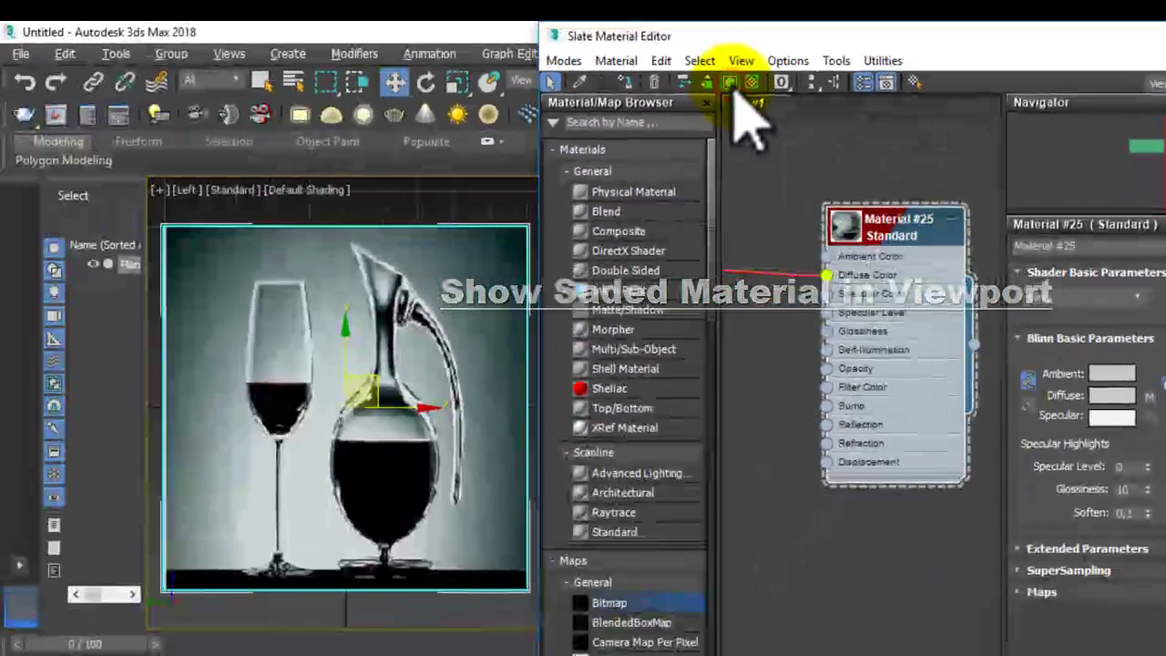
{"action": "left_click", "coordinate": [399, 362]}
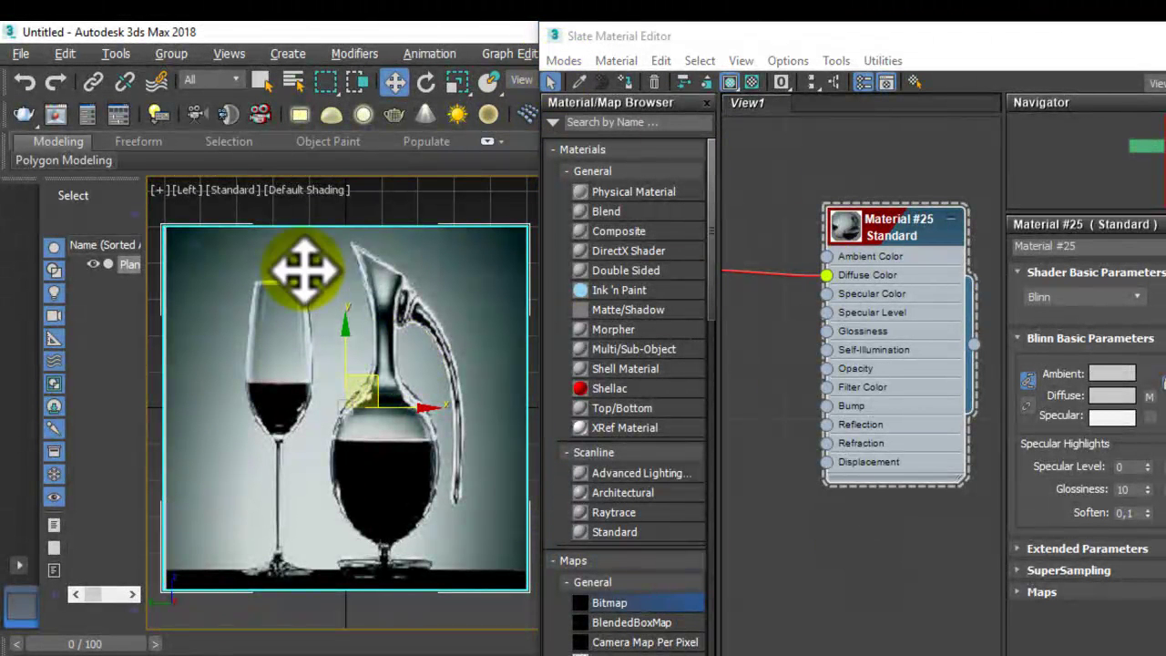
{"action": "mouse_move", "coordinate": [359, 386]}
{"action": "middle_mouse_down"}
{"action": "mouse_move", "coordinate": [364, 364]}
{"action": "mouse_move", "coordinate": [638, 357]}
{"action": "middle_mouse_up"}
{"action": "key", "text": "m"}
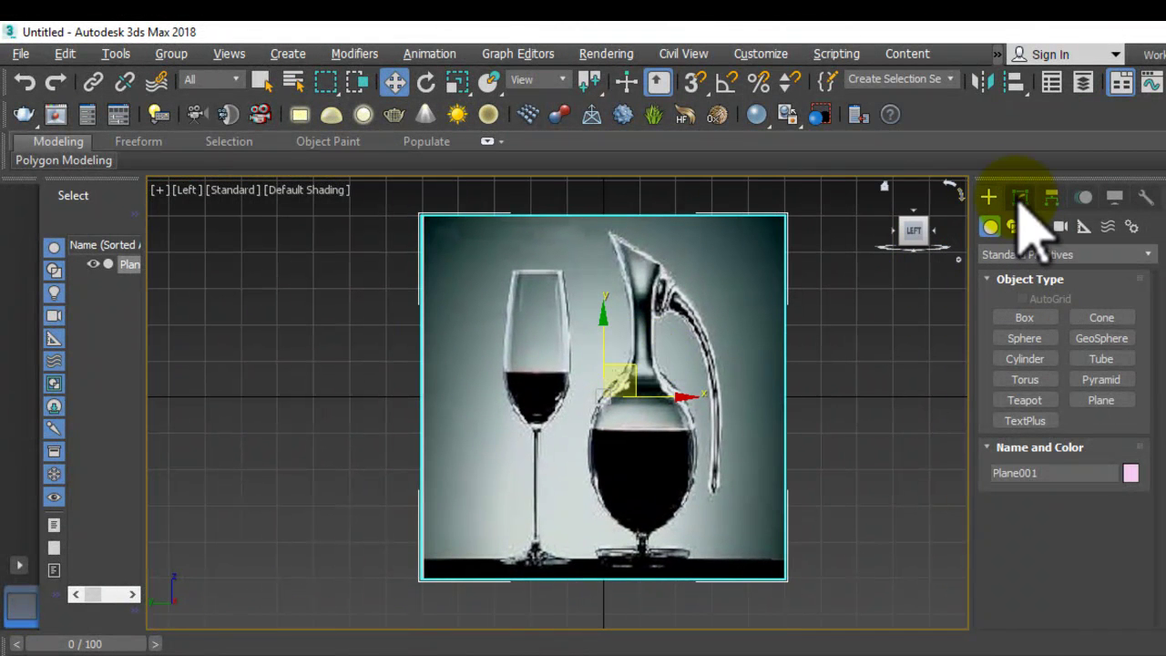
Step: Add a UVW Map modifier to Plane001 and start Bitmap Fit under Alignment
{"action": "left_click", "coordinate": [1021, 198]}
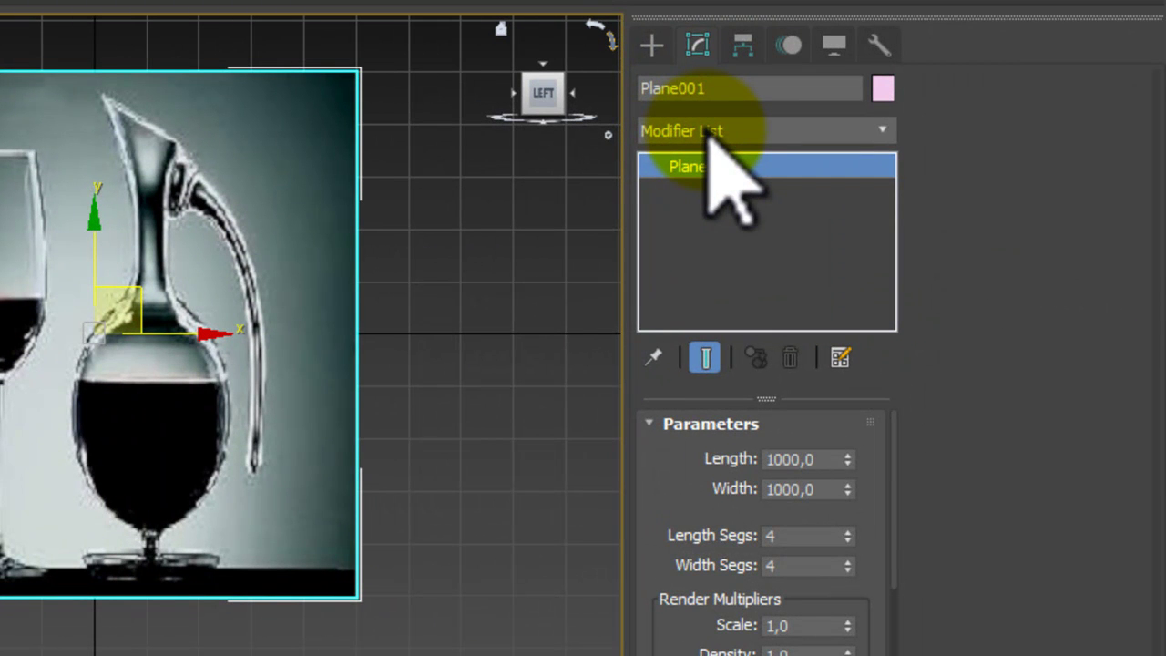
{"action": "left_click", "coordinate": [705, 127]}
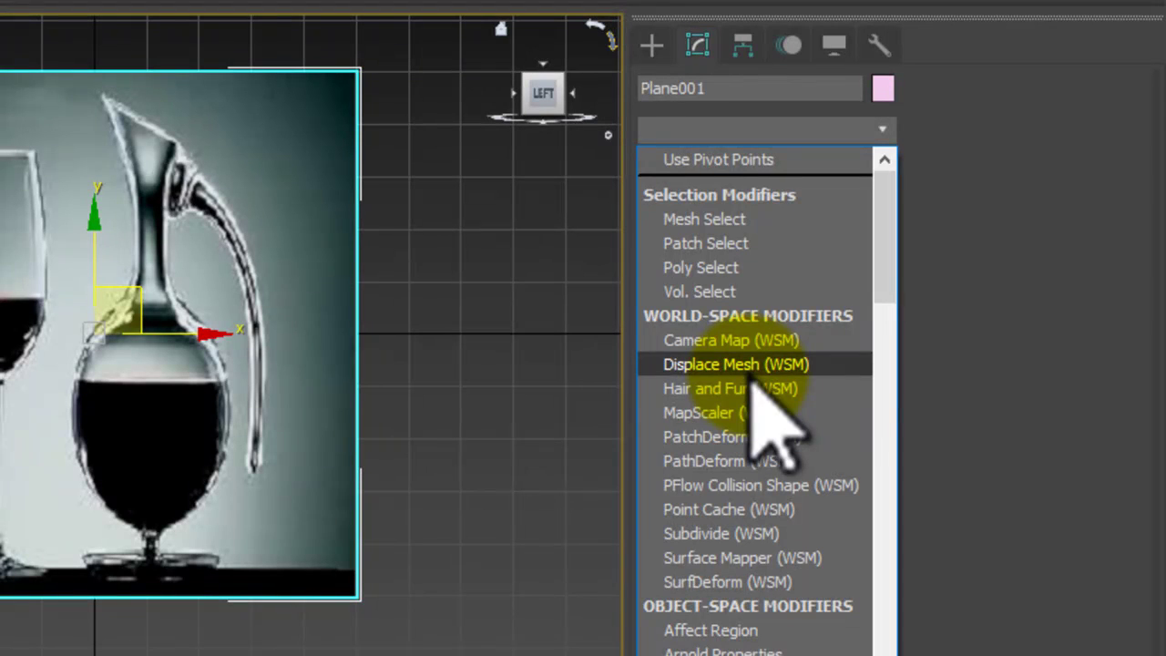
{"action": "type", "text": "uvw"}
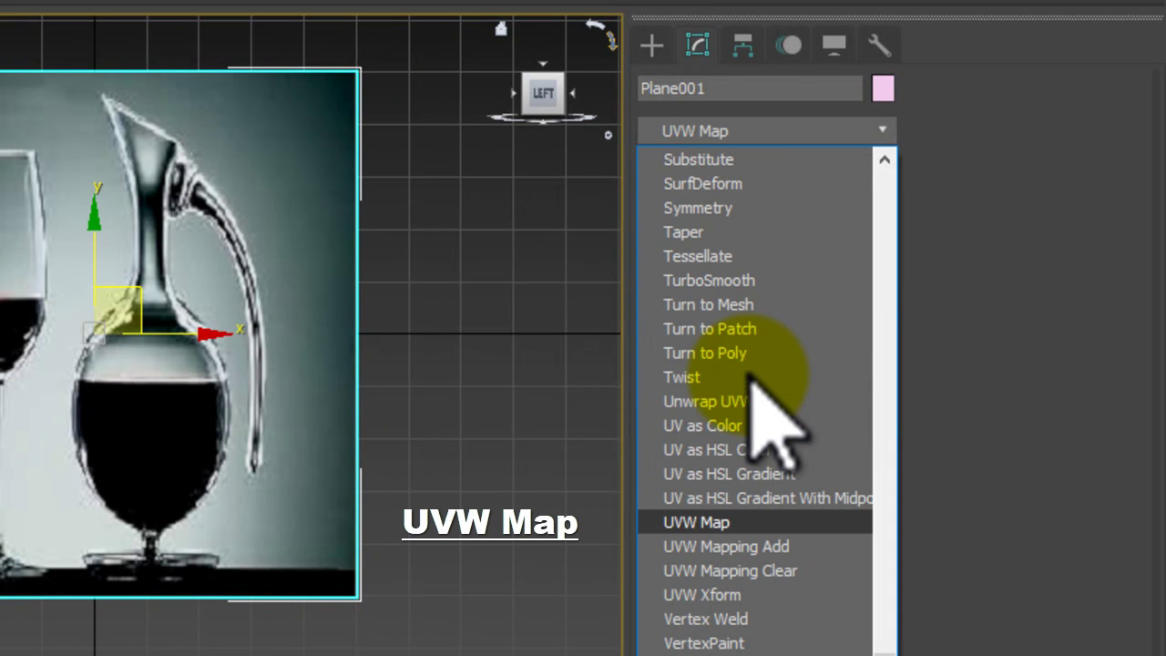
{"action": "left_click", "coordinate": [725, 523]}
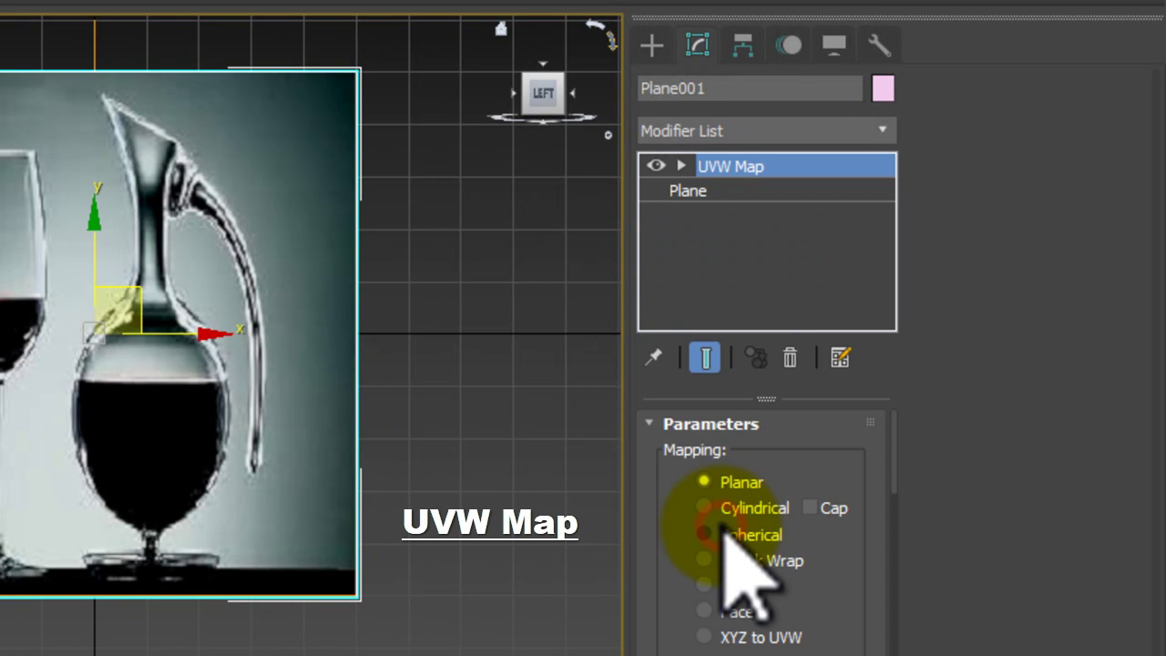
{"action": "mouse_move", "coordinate": [827, 620]}
{"action": "left_mouse_down"}
{"action": "mouse_move", "coordinate": [825, 428]}
{"action": "mouse_move", "coordinate": [808, 325]}
{"action": "left_mouse_up"}
{"action": "mouse_move", "coordinate": [859, 547]}
{"action": "left_mouse_down"}
{"action": "mouse_move", "coordinate": [838, 492]}
{"action": "mouse_move", "coordinate": [833, 347]}
{"action": "mouse_move", "coordinate": [838, 359]}
{"action": "left_mouse_up"}
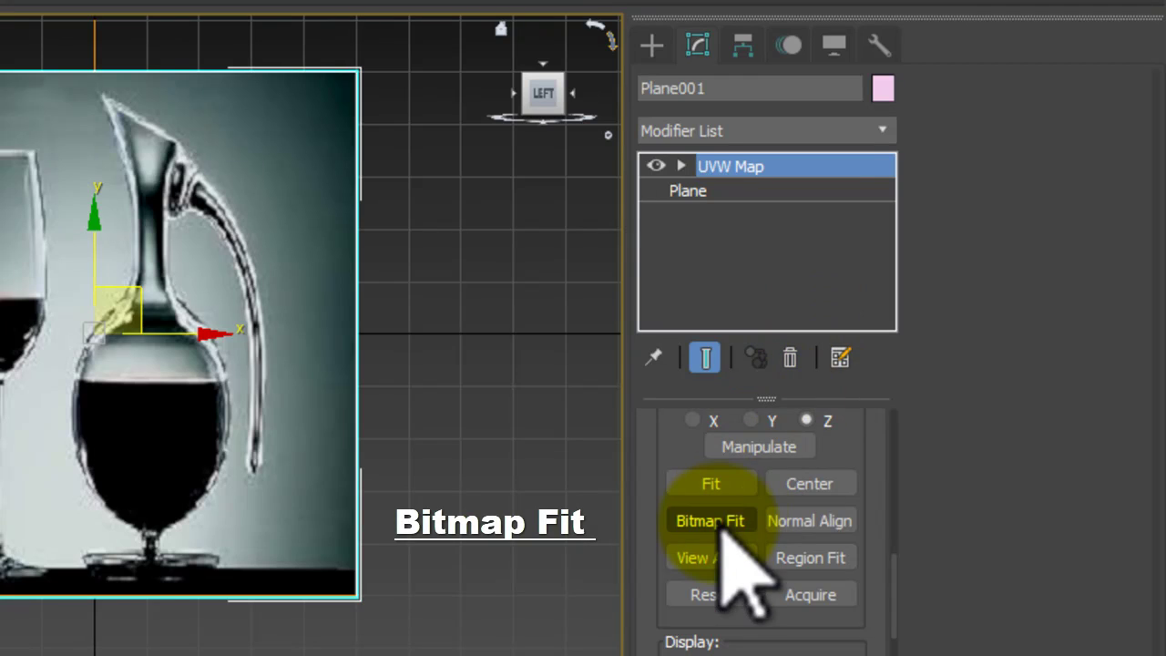
{"action": "left_click", "coordinate": [719, 519]}
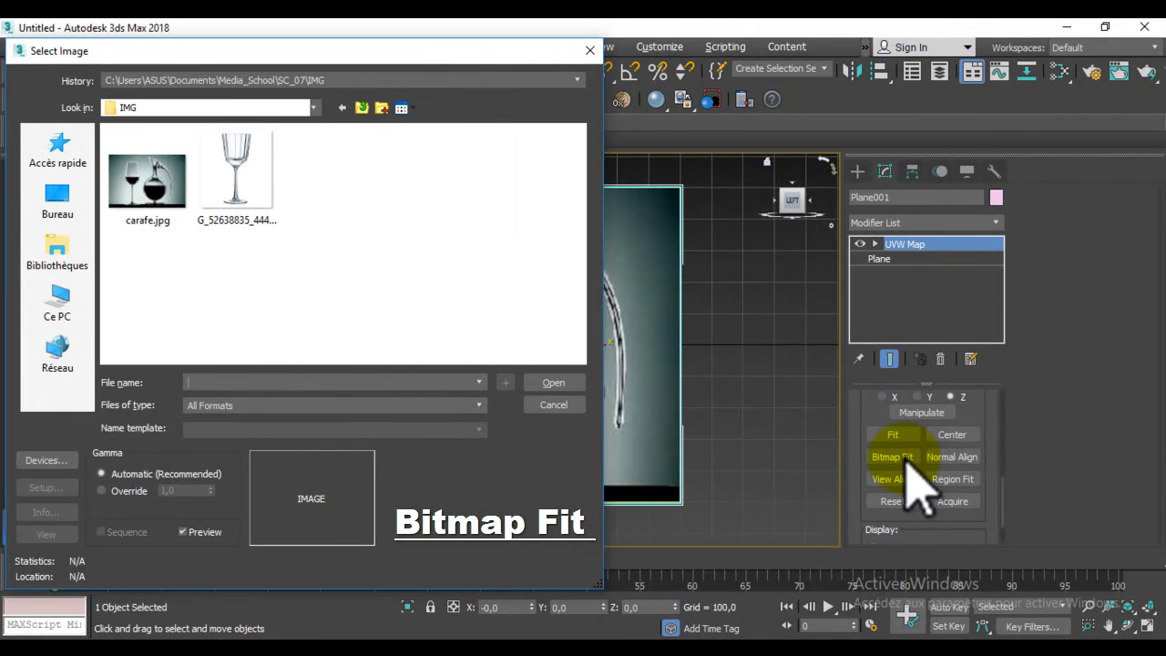
Step: Pick carafe.jpg so the UVW mapping fits its proportions
{"action": "double_click", "coordinate": [150, 186]}
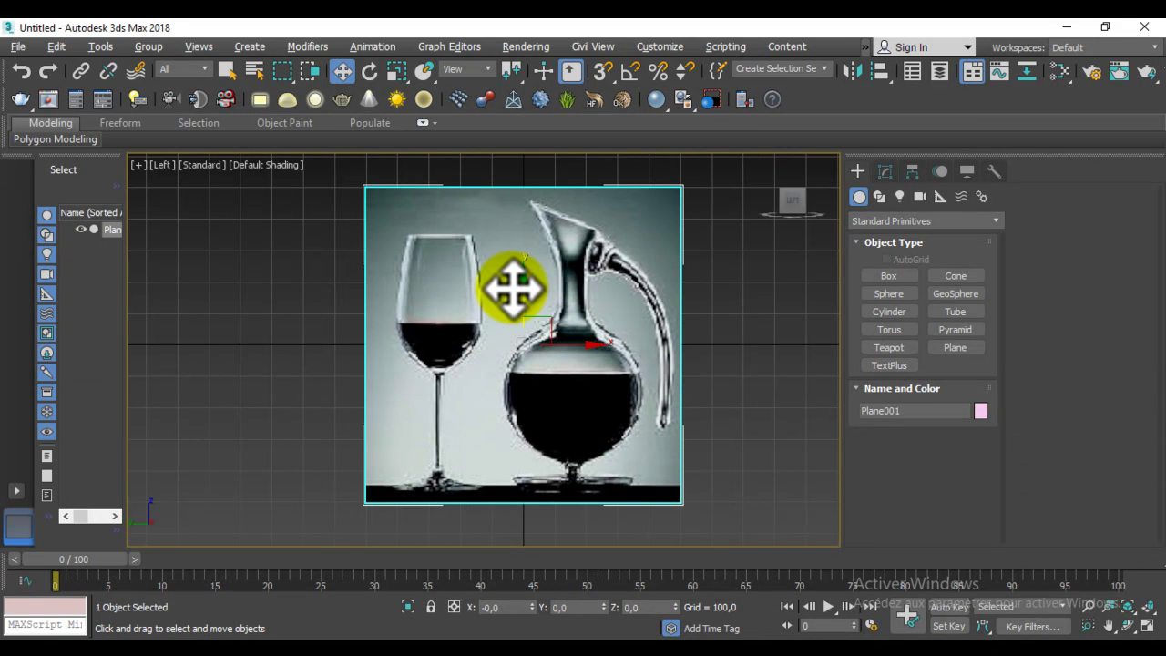
Step: Try rotating the plane, cancel it, and bring up the plane's quad menu
{"action": "key", "text": "e"}
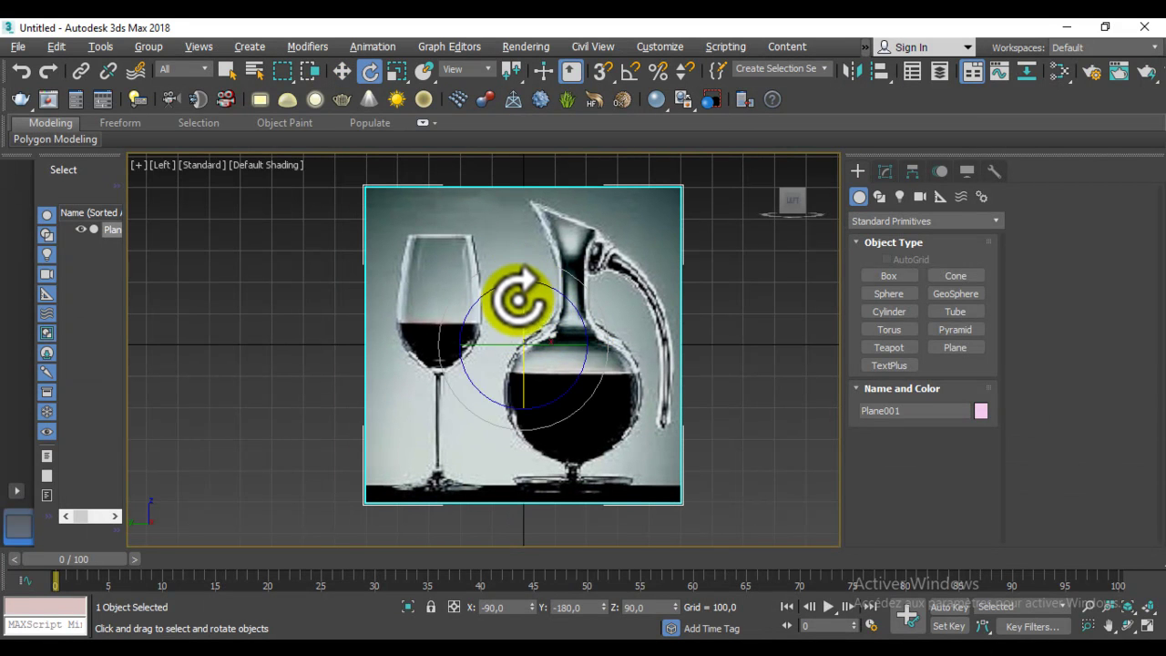
{"action": "left_click_drag", "start_coordinate": [521, 297], "coordinate": [544, 337]}
{"action": "right_click", "coordinate": [544, 335]}
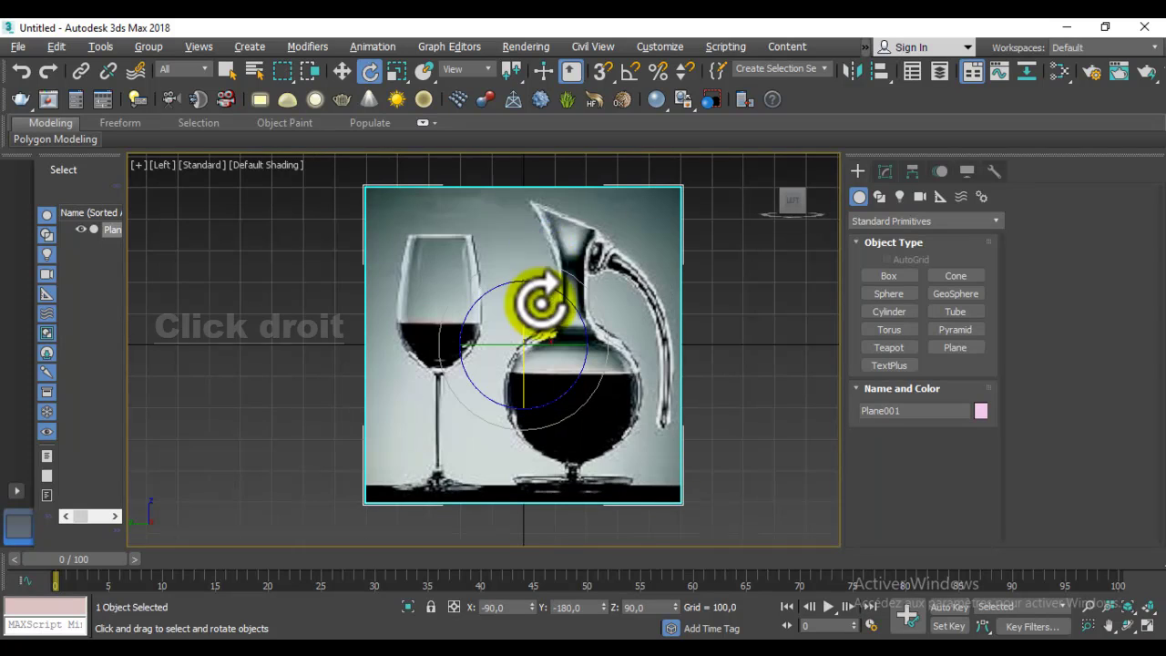
{"action": "mouse_move", "coordinate": [502, 261]}
{"action": "middle_mouse_down"}
{"action": "mouse_move", "coordinate": [480, 265]}
{"action": "mouse_move", "coordinate": [494, 263]}
{"action": "middle_mouse_up"}
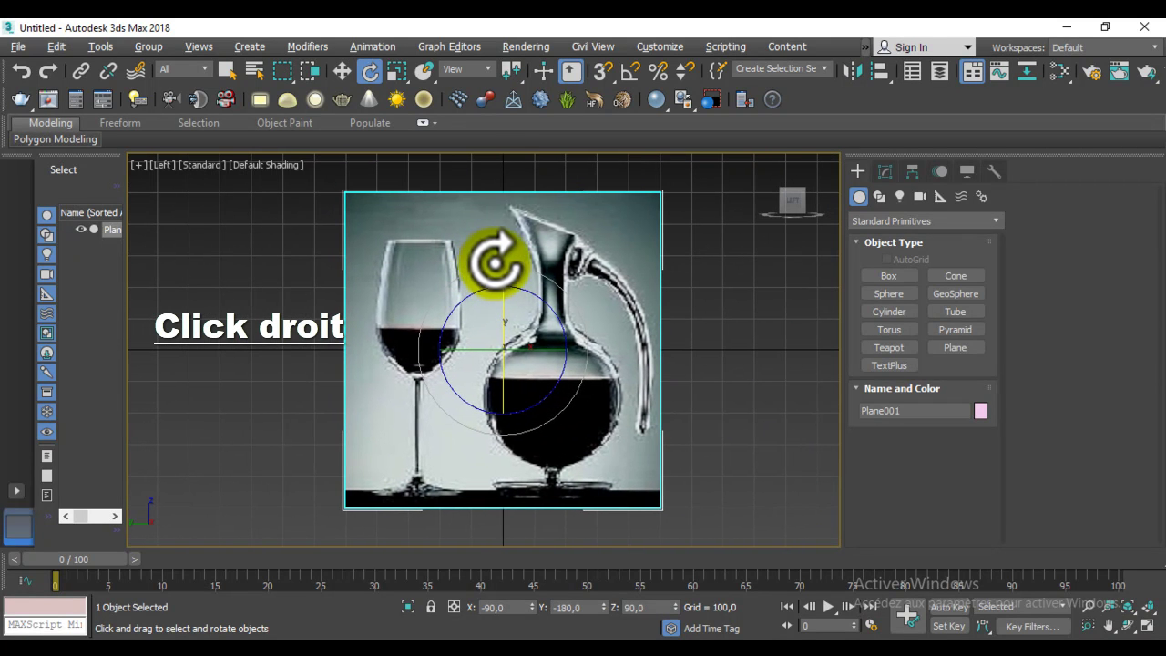
{"action": "right_click", "coordinate": [505, 254]}
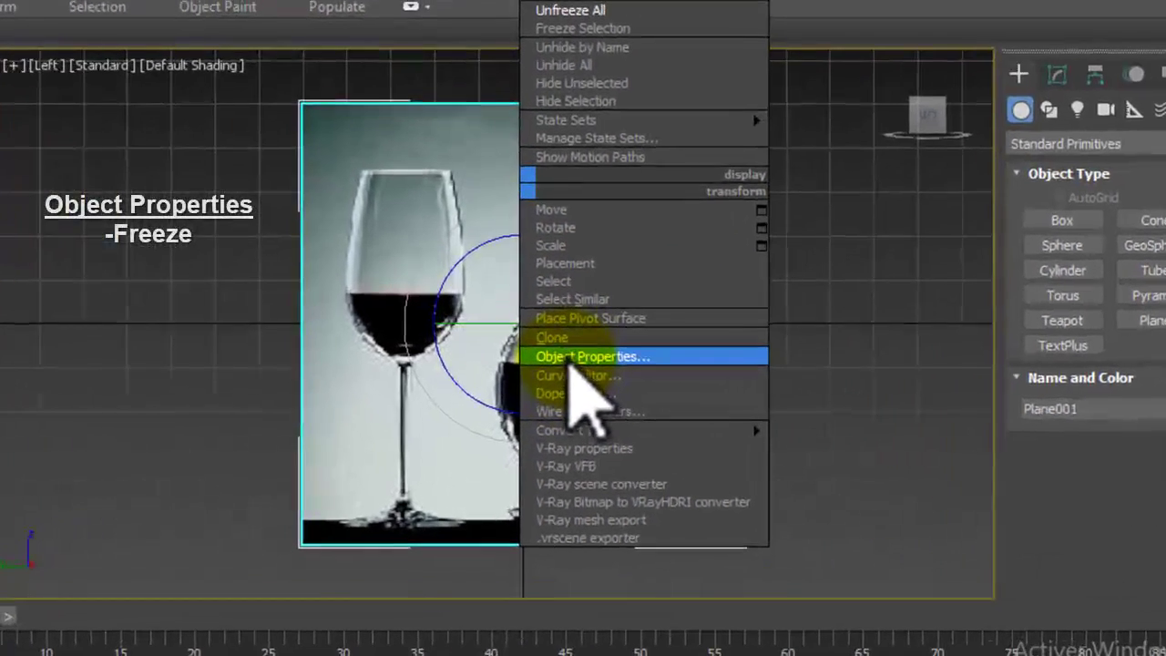
{"action": "left_click", "coordinate": [567, 356]}
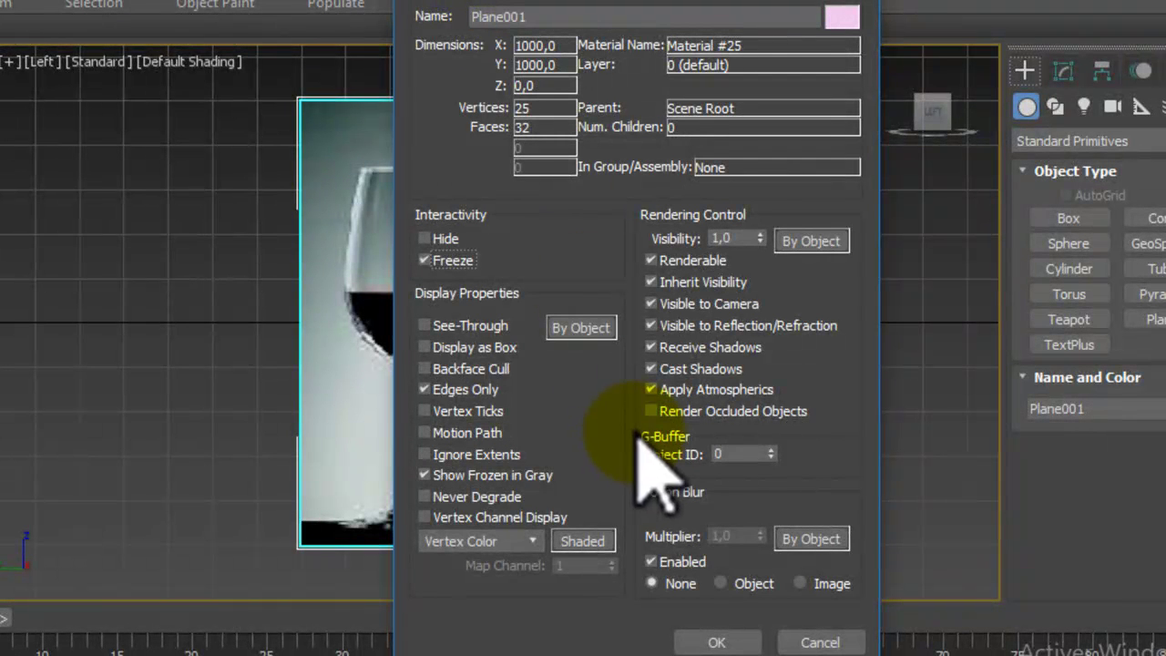
{"action": "left_click", "coordinate": [733, 643]}
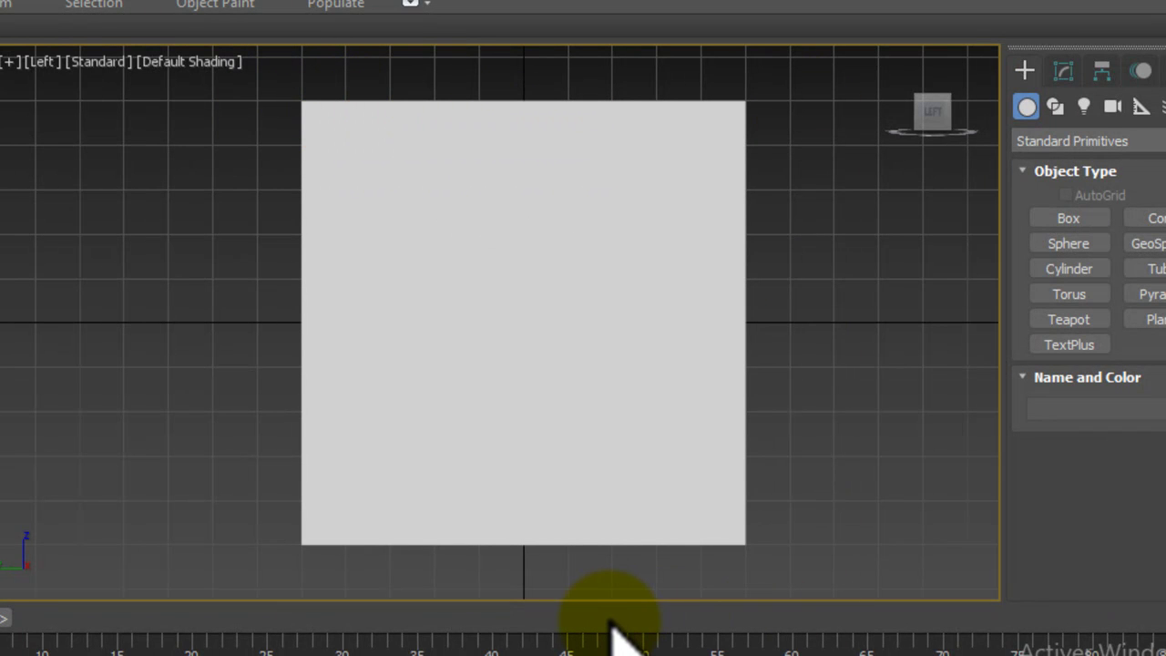
{"action": "key", "text": "ctrl+z"}
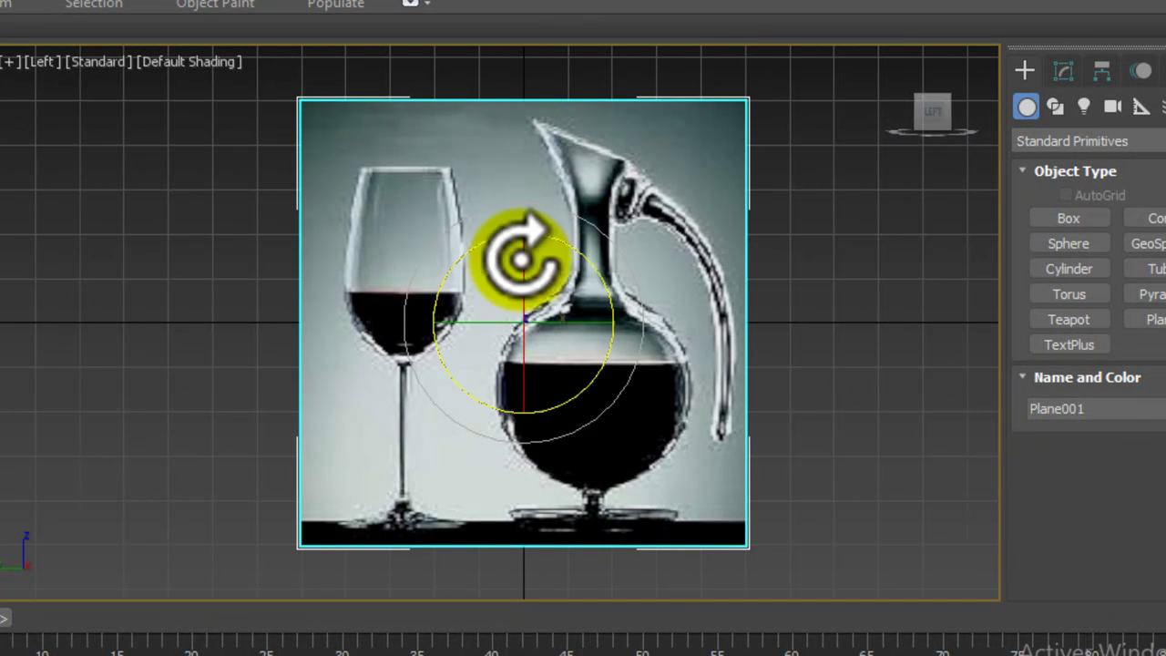
Step: Freeze Plane001 via Object Properties with Show Frozen in Gray turned off
{"action": "right_click", "coordinate": [522, 284]}
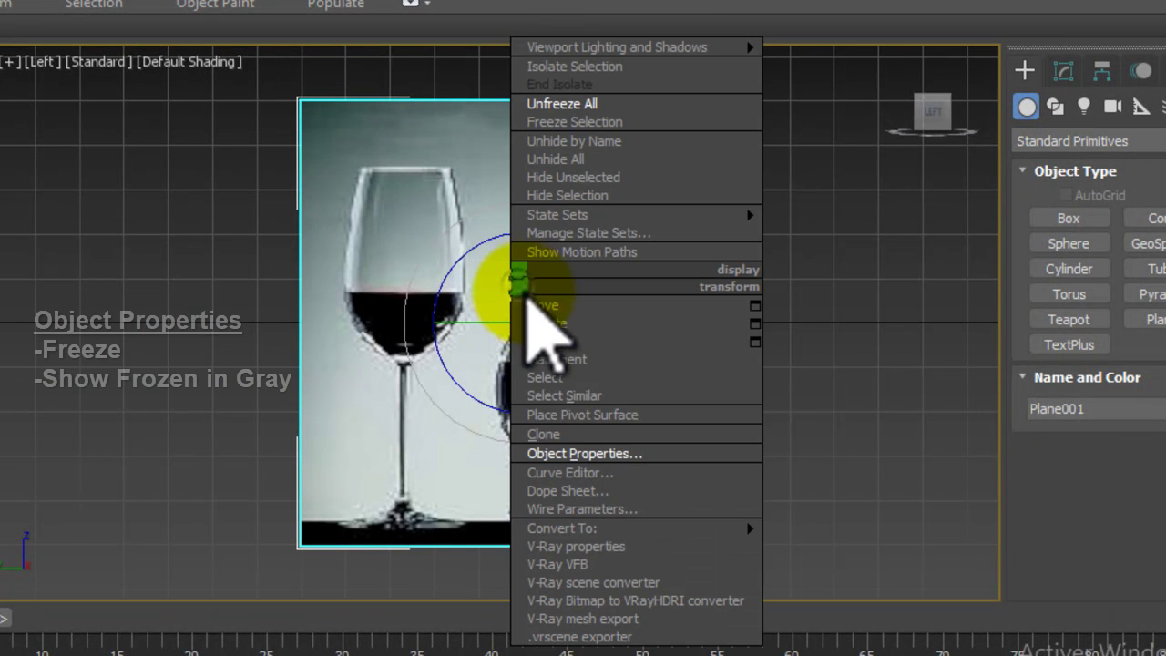
{"action": "left_click", "coordinate": [582, 453]}
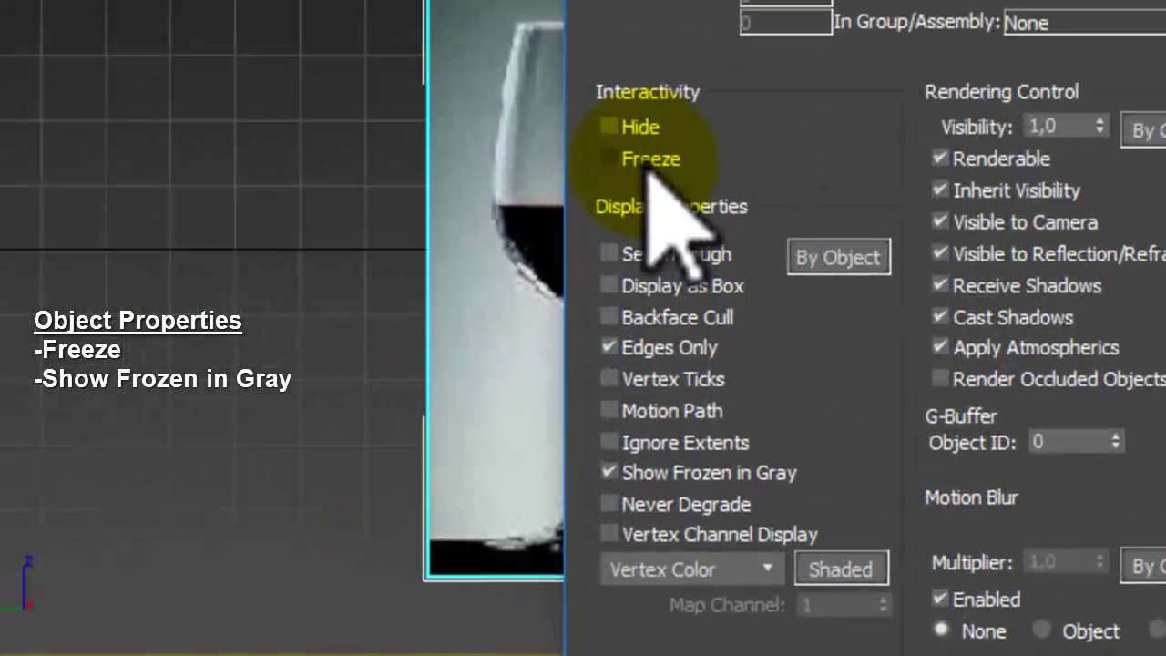
{"action": "left_click", "coordinate": [685, 473]}
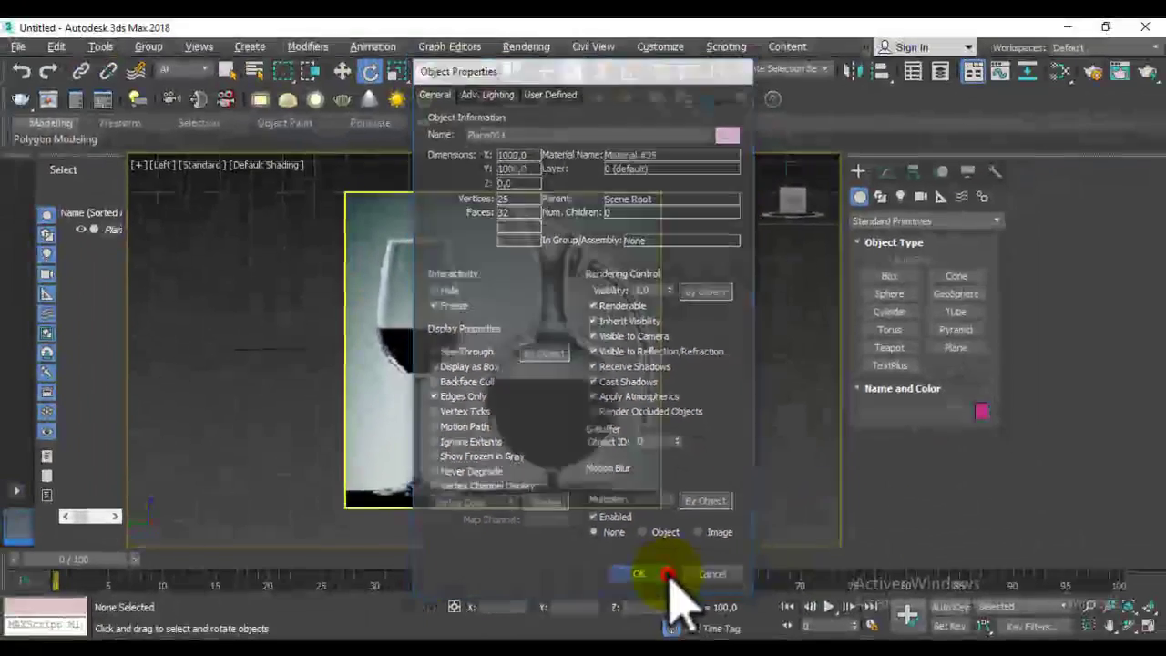
{"action": "left_click", "coordinate": [789, 629]}
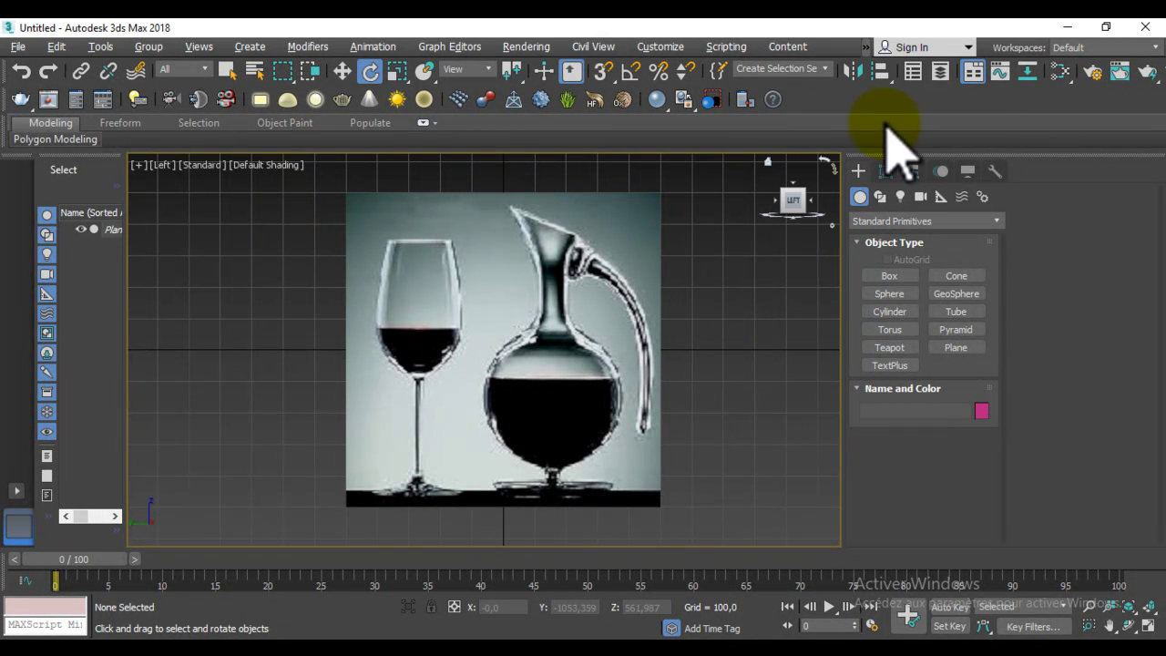
Step: Start the Line tool under Shapes and frame the wine glass picture
{"action": "left_click", "coordinate": [880, 197]}
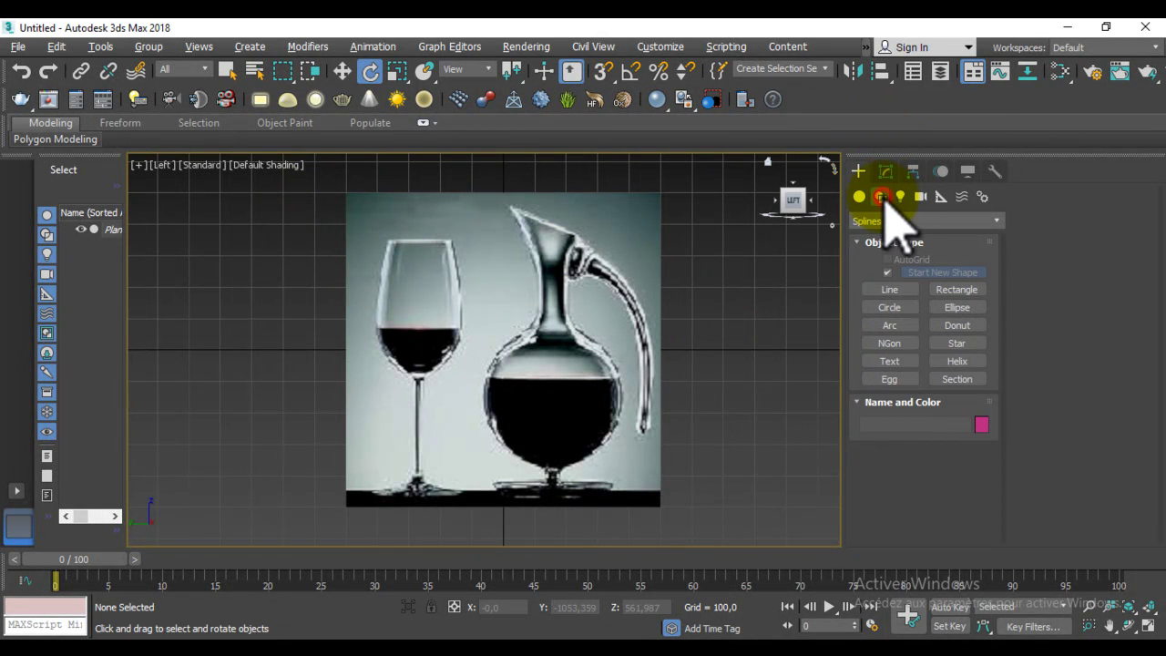
{"action": "left_click", "coordinate": [904, 288]}
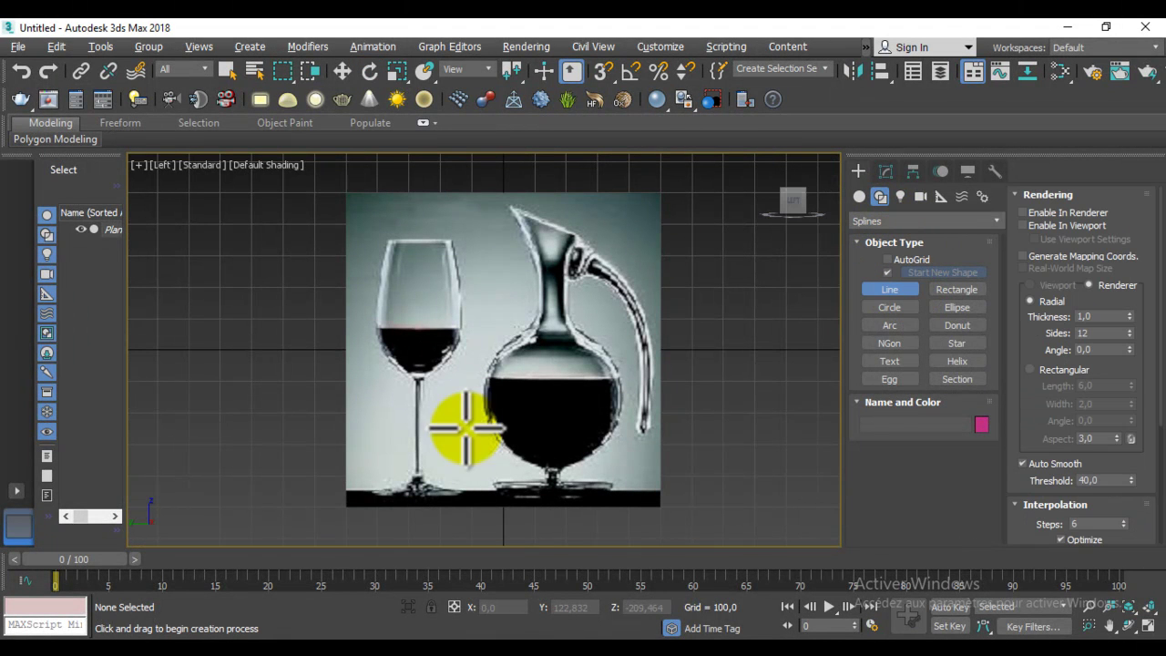
{"action": "middle_click_drag", "start_coordinate": [472, 453], "coordinate": [472, 442]}
{"action": "scroll", "coordinate": [472, 442], "scroll_direction": "up", "scroll_amount": 3}
{"action": "scroll", "coordinate": [502, 372], "scroll_direction": "down", "scroll_amount": 1}
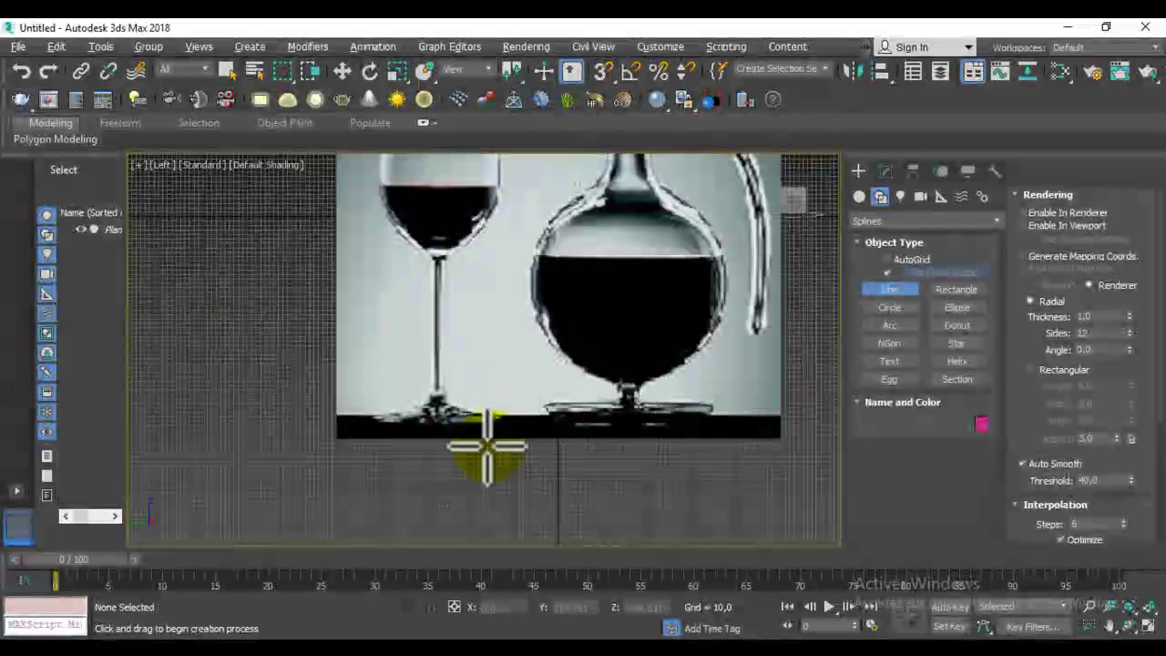
{"action": "middle_click_drag", "start_coordinate": [487, 173], "coordinate": [508, 219]}
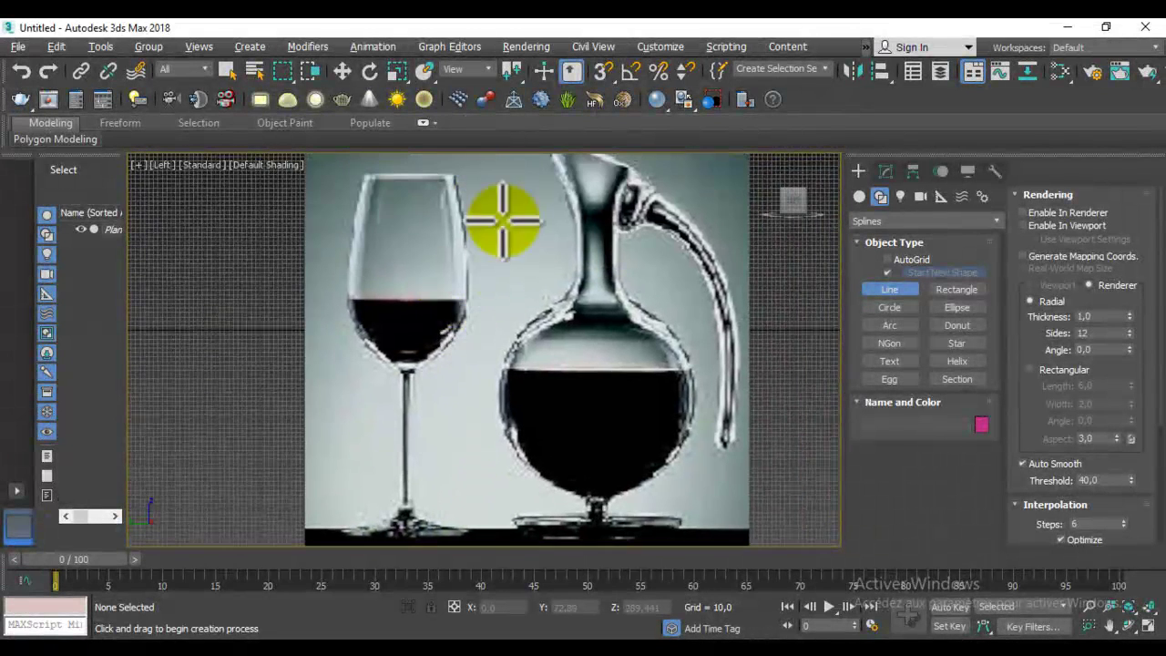
Step: Zoom to the glass and place the profile's first point at the rim
{"action": "scroll", "coordinate": [403, 409], "scroll_direction": "up", "scroll_amount": 1}
{"action": "scroll", "coordinate": [403, 409], "scroll_direction": "down", "scroll_amount": 1}
{"action": "scroll", "coordinate": [443, 385], "scroll_direction": "down", "scroll_amount": 1}
{"action": "scroll", "coordinate": [455, 337], "scroll_direction": "down", "scroll_amount": 1}
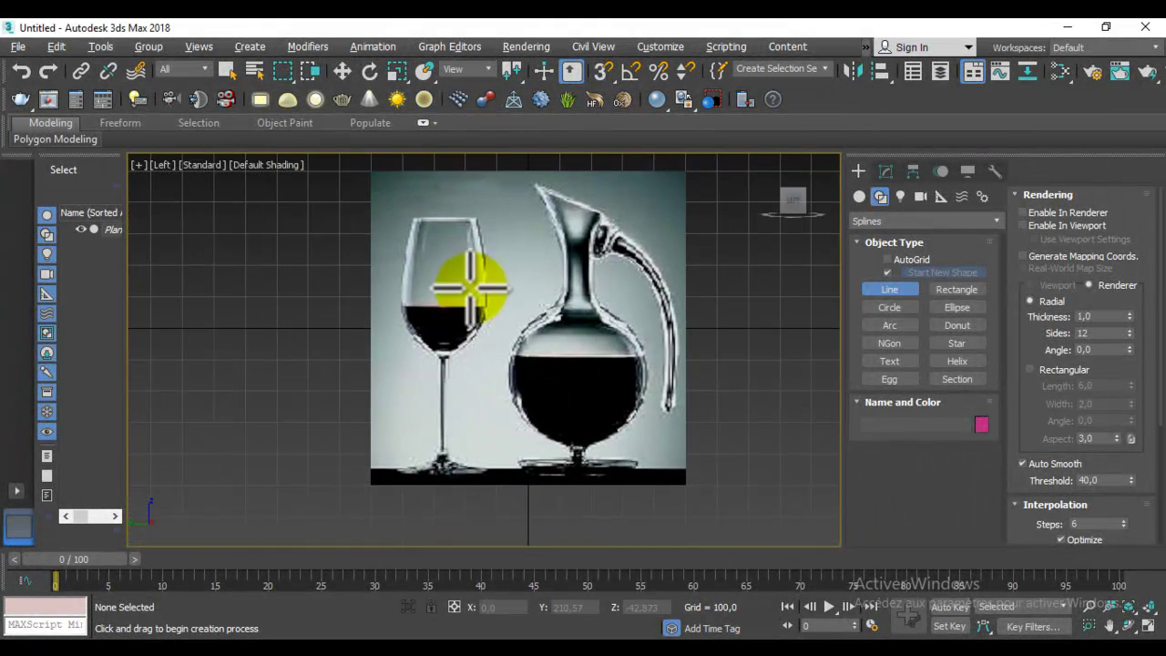
{"action": "left_click", "coordinate": [477, 219]}
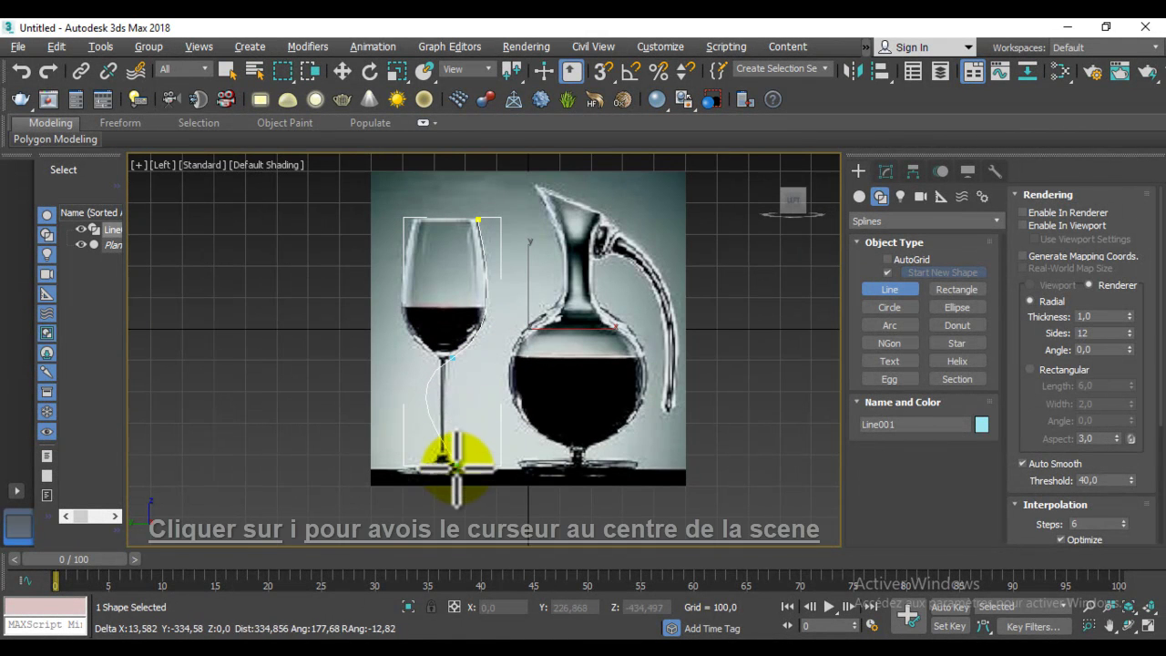
{"action": "key", "text": "i"}
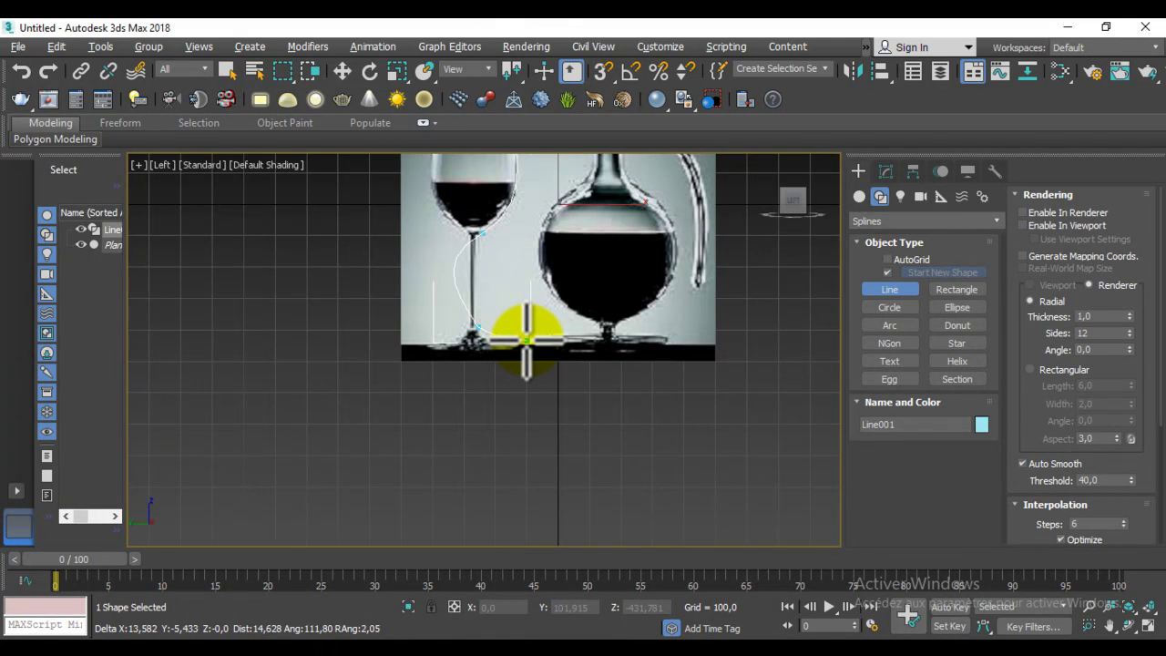
Step: Trace the Line outline across the foot centre and bend it up through the stem
{"action": "left_click_drag", "start_coordinate": [525, 340], "coordinate": [475, 351]}
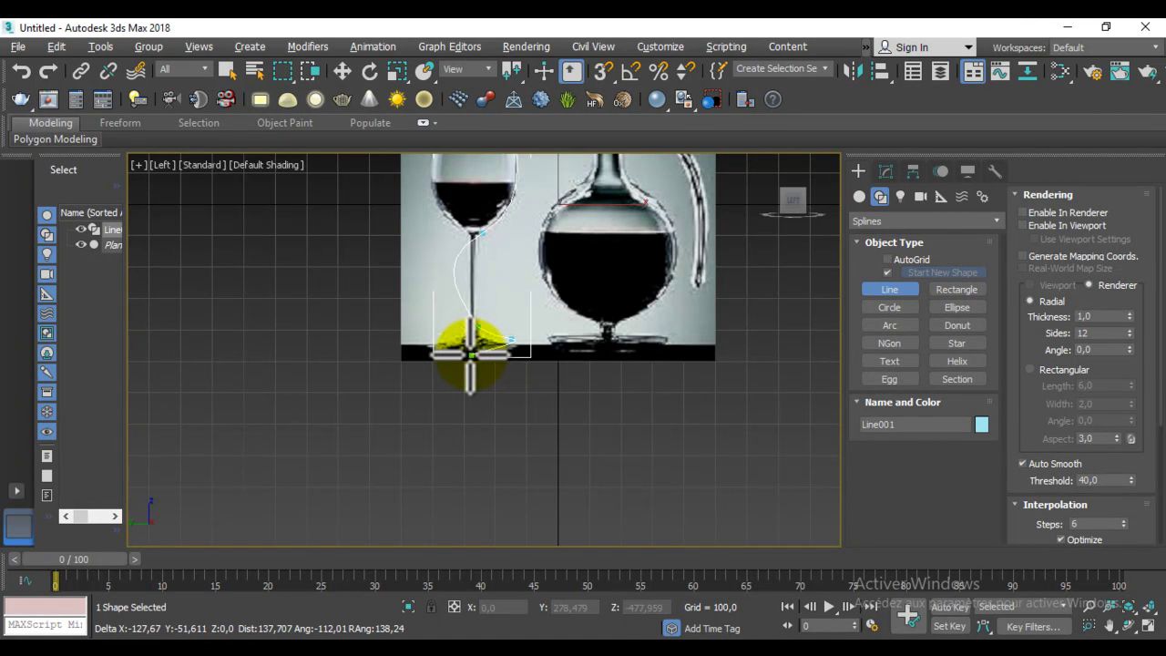
{"action": "left_click_drag", "start_coordinate": [471, 354], "coordinate": [438, 349]}
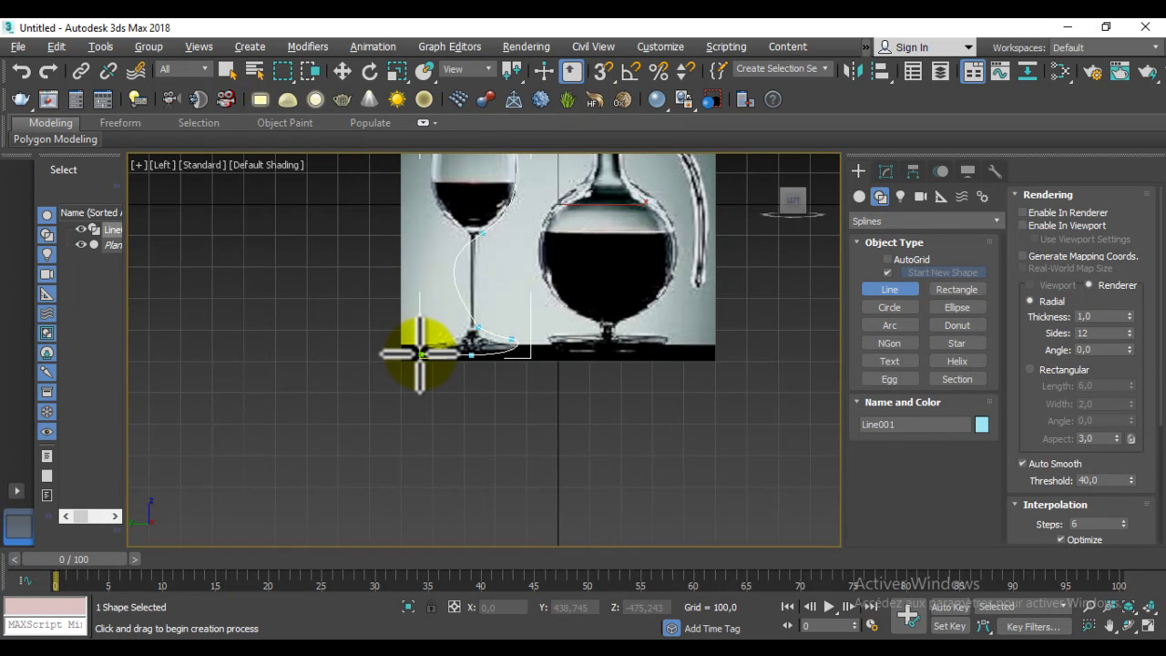
{"action": "left_click_drag", "start_coordinate": [419, 354], "coordinate": [474, 234]}
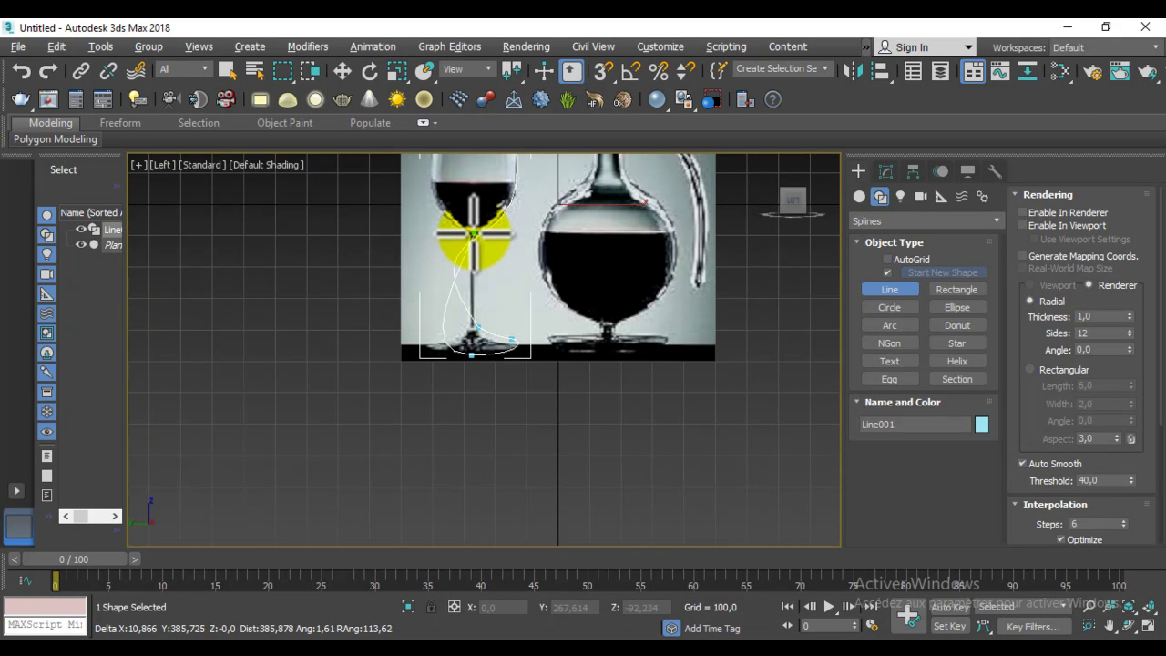
{"action": "left_click_drag", "start_coordinate": [474, 234], "coordinate": [469, 235]}
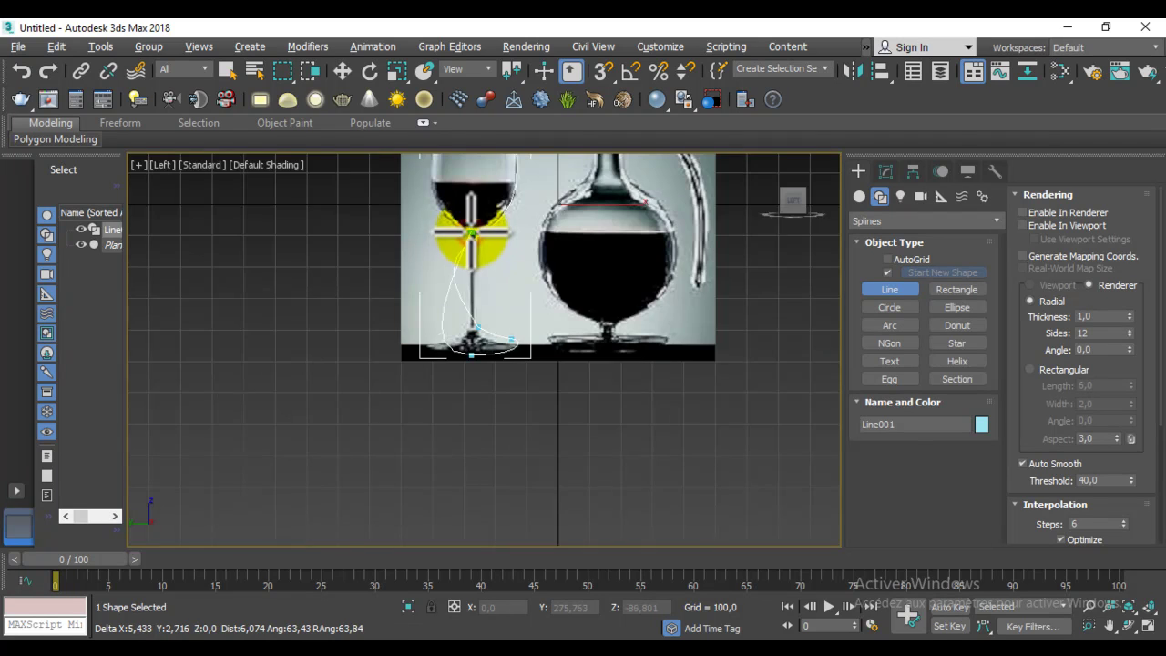
Step: Carry the outline up the bowl to the rim and close the spline on its first vertex
{"action": "scroll", "coordinate": [470, 234], "scroll_direction": "up", "scroll_amount": 2}
{"action": "scroll", "coordinate": [470, 234], "scroll_direction": "up", "scroll_amount": 2}
{"action": "scroll", "coordinate": [471, 234], "scroll_direction": "down", "scroll_amount": 6}
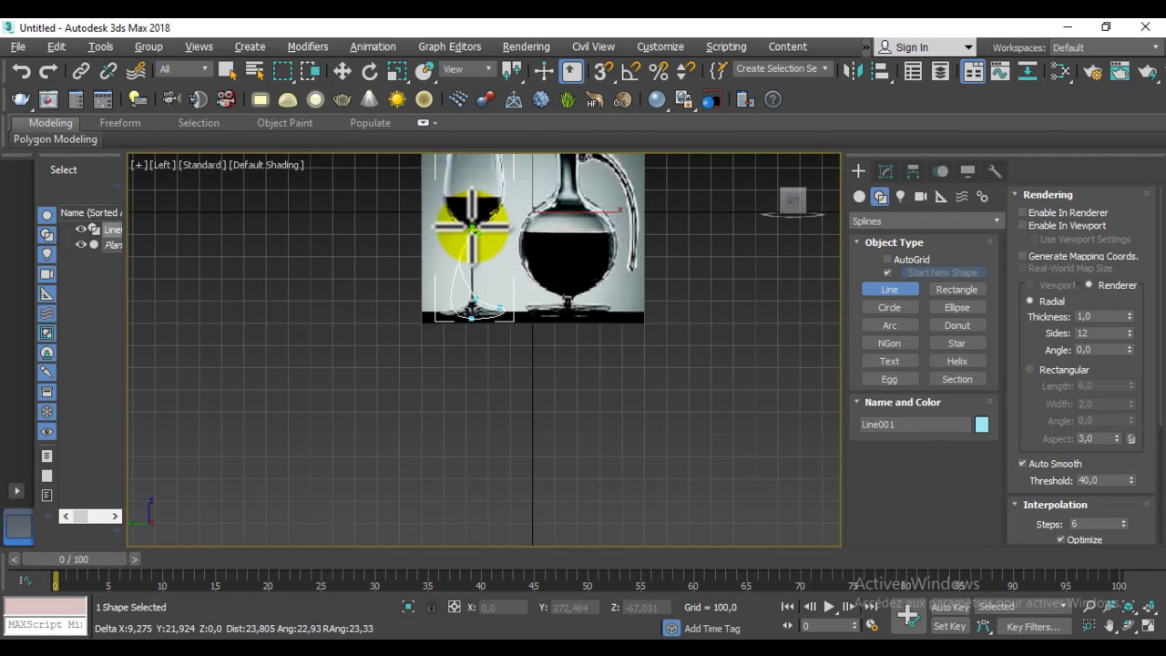
{"action": "scroll", "coordinate": [472, 219], "scroll_direction": "up", "scroll_amount": 3}
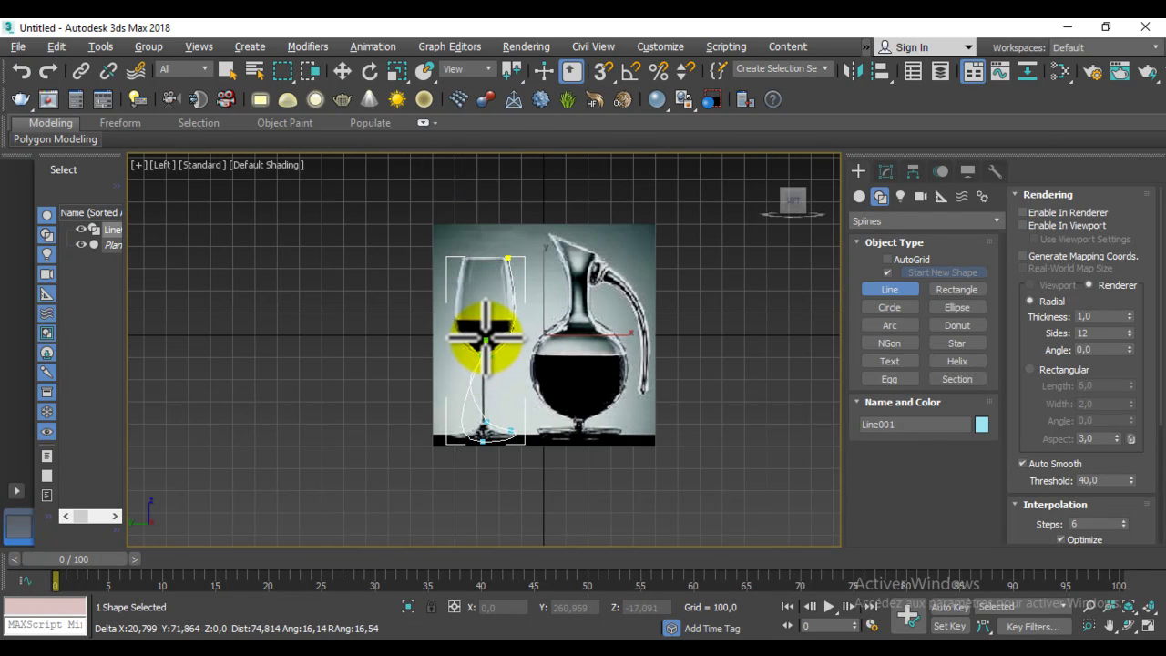
{"action": "scroll", "coordinate": [472, 299], "scroll_direction": "up", "scroll_amount": 2}
{"action": "left_click_drag", "start_coordinate": [507, 248], "coordinate": [523, 179]}
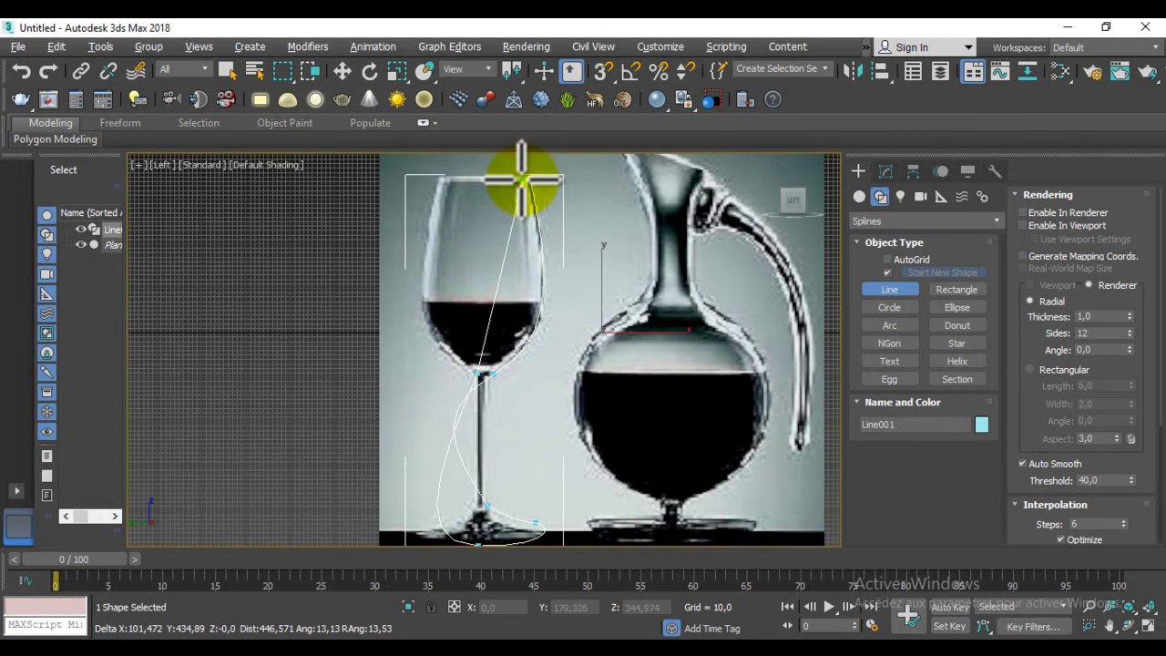
{"action": "mouse_move", "coordinate": [523, 177]}
{"action": "left_mouse_down"}
{"action": "mouse_move", "coordinate": [495, 143]}
{"action": "mouse_move", "coordinate": [508, 72]}
{"action": "mouse_move", "coordinate": [491, 46]}
{"action": "left_mouse_up"}
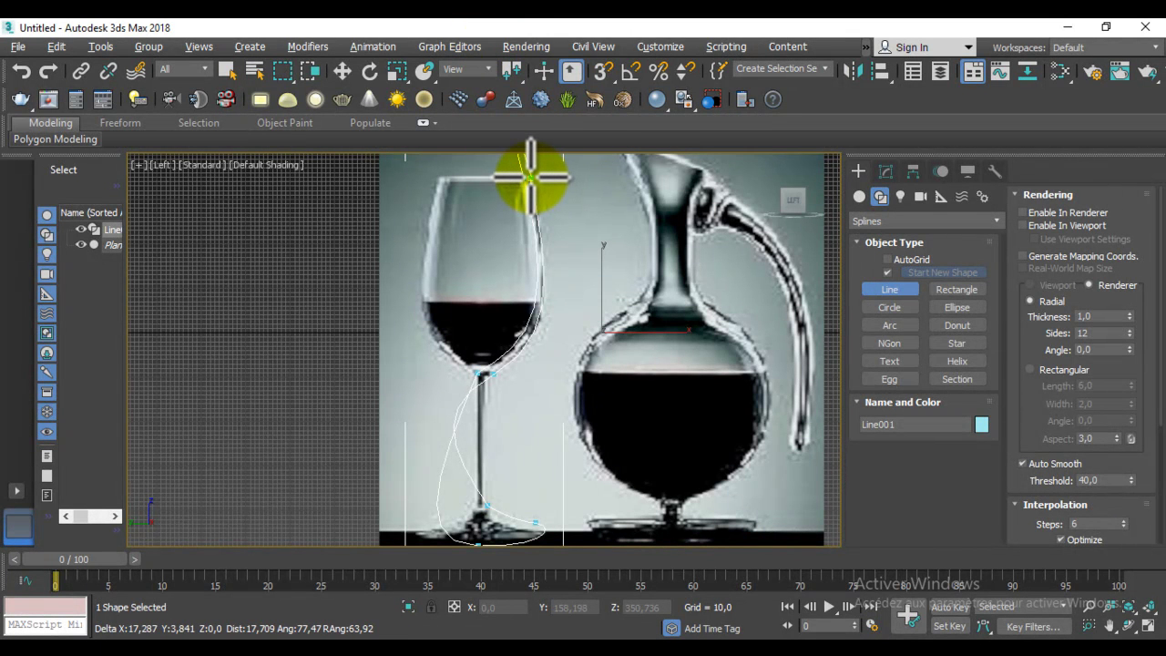
{"action": "scroll", "coordinate": [531, 178], "scroll_direction": "down", "scroll_amount": 2}
{"action": "scroll", "coordinate": [464, 360], "scroll_direction": "up", "scroll_amount": 6}
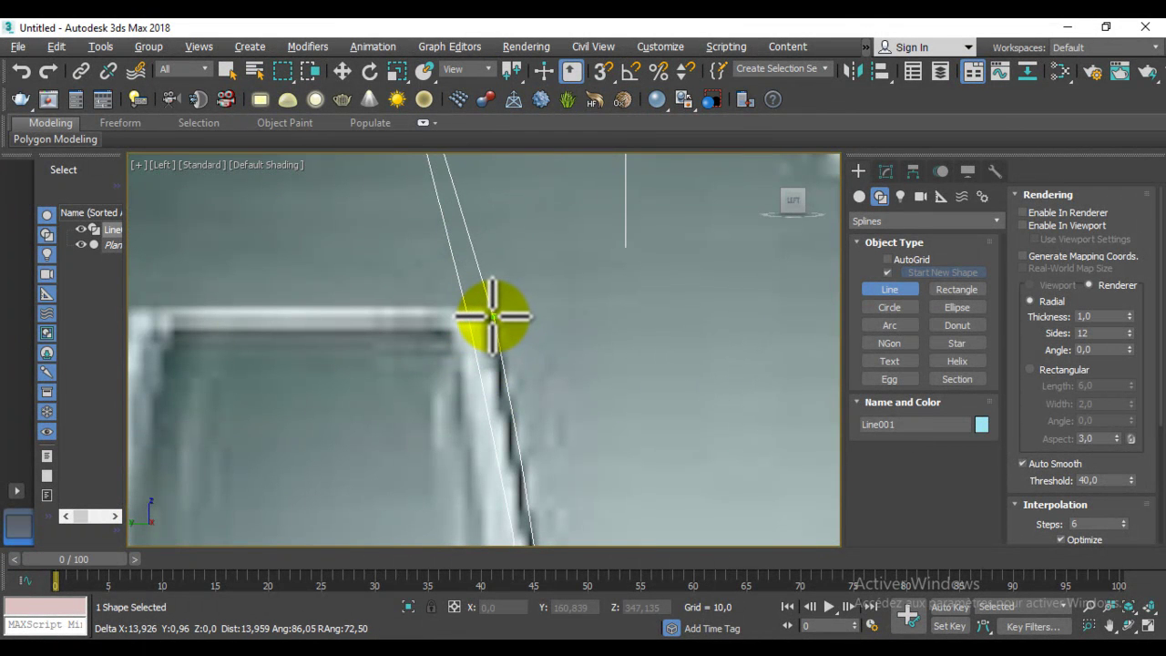
{"action": "left_click", "coordinate": [492, 316]}
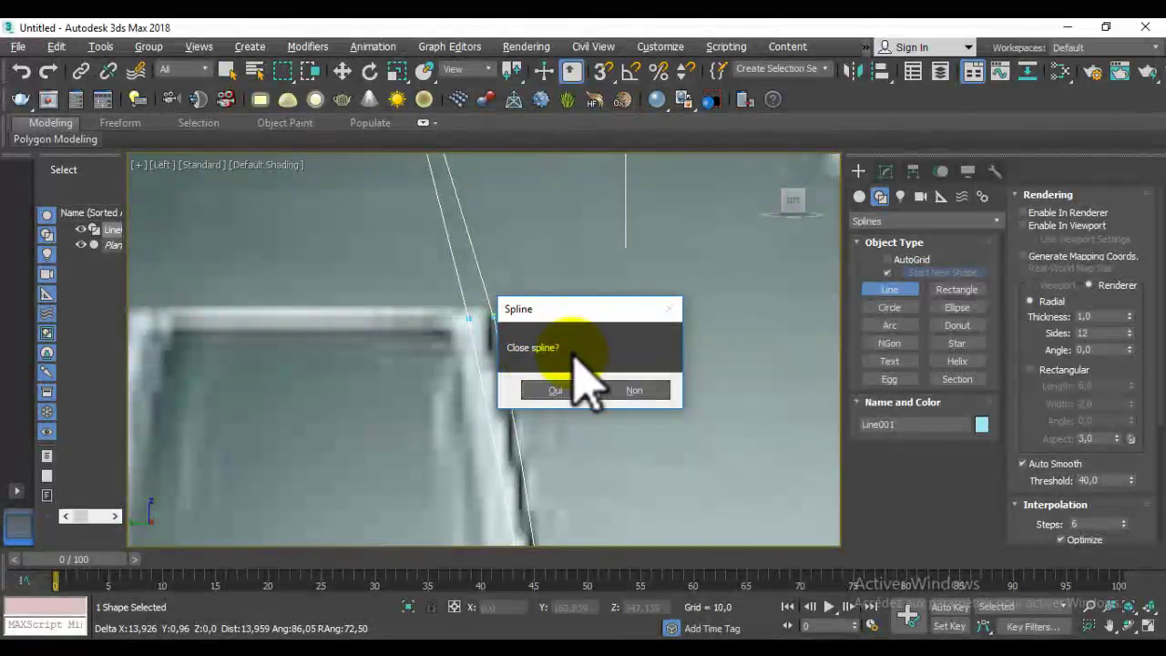
{"action": "left_click", "coordinate": [556, 390]}
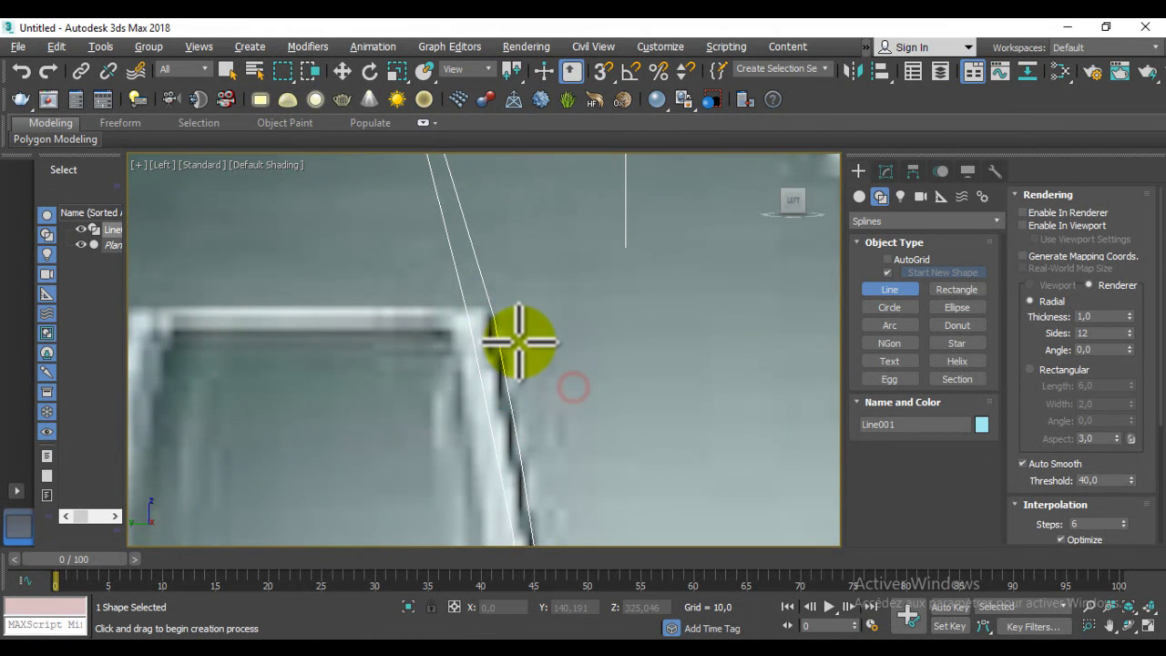
{"action": "scroll", "coordinate": [529, 355], "scroll_direction": "down", "scroll_amount": 5}
{"action": "scroll", "coordinate": [509, 360], "scroll_direction": "down", "scroll_amount": 1}
{"action": "middle_click_drag", "start_coordinate": [508, 360], "coordinate": [516, 328]}
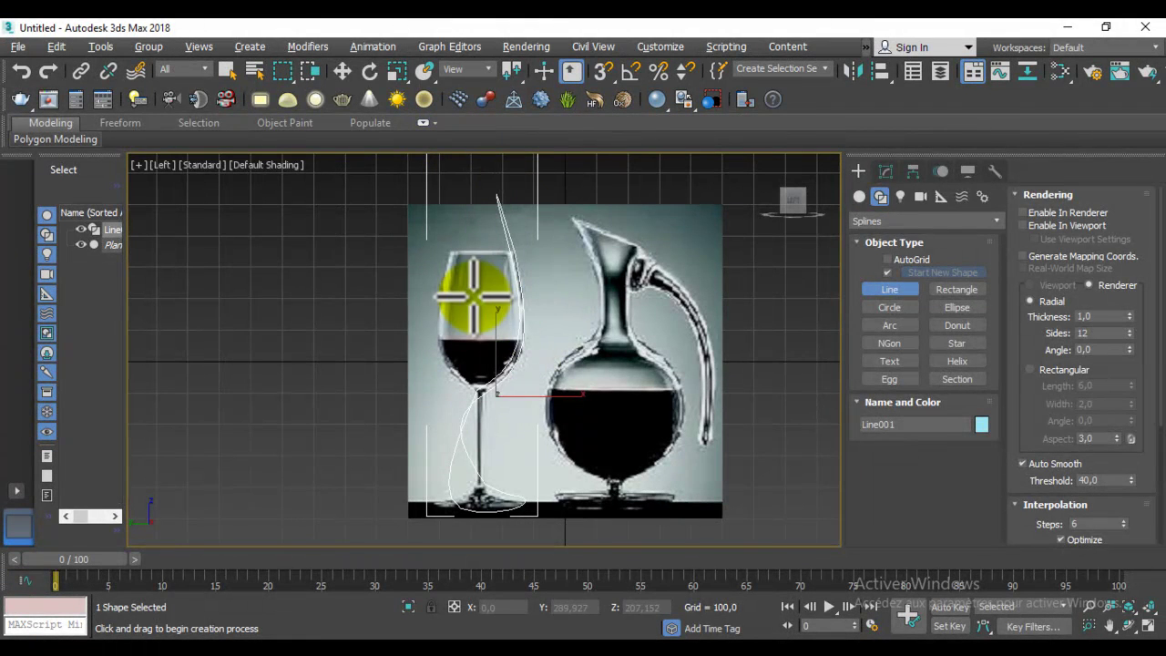
{"action": "scroll", "coordinate": [519, 300], "scroll_direction": "up", "scroll_amount": 5}
{"action": "scroll", "coordinate": [528, 301], "scroll_direction": "up", "scroll_amount": 3}
{"action": "middle_click_drag", "start_coordinate": [529, 301], "coordinate": [541, 404]}
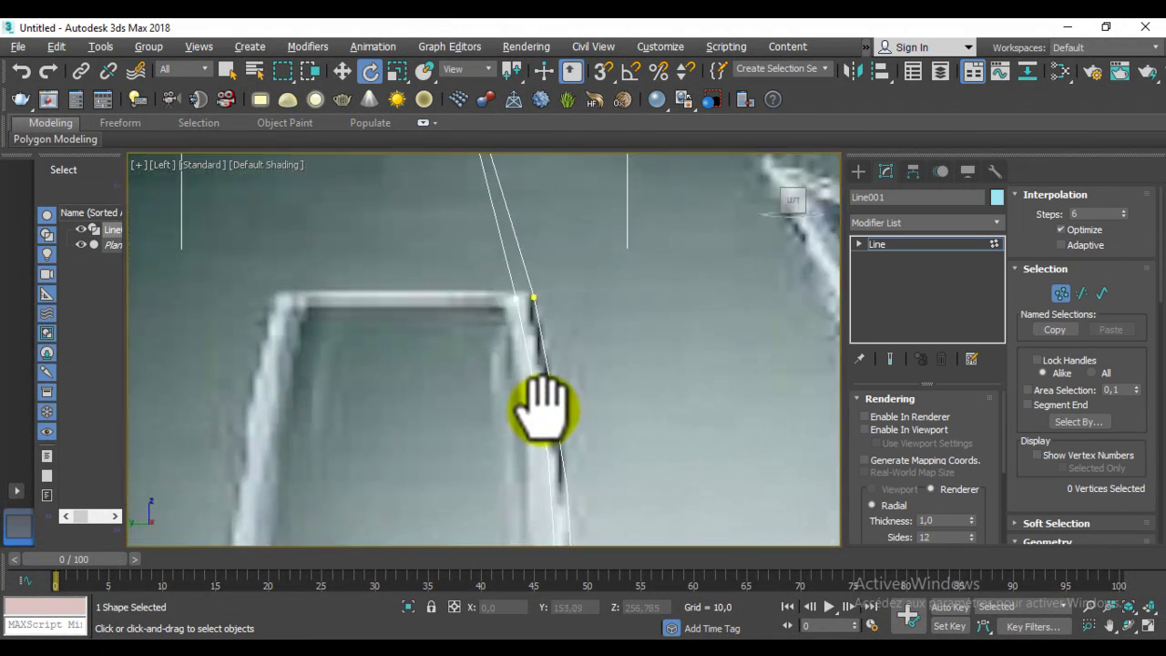
{"action": "left_click", "coordinate": [521, 301]}
{"action": "right_click", "coordinate": [518, 297]}
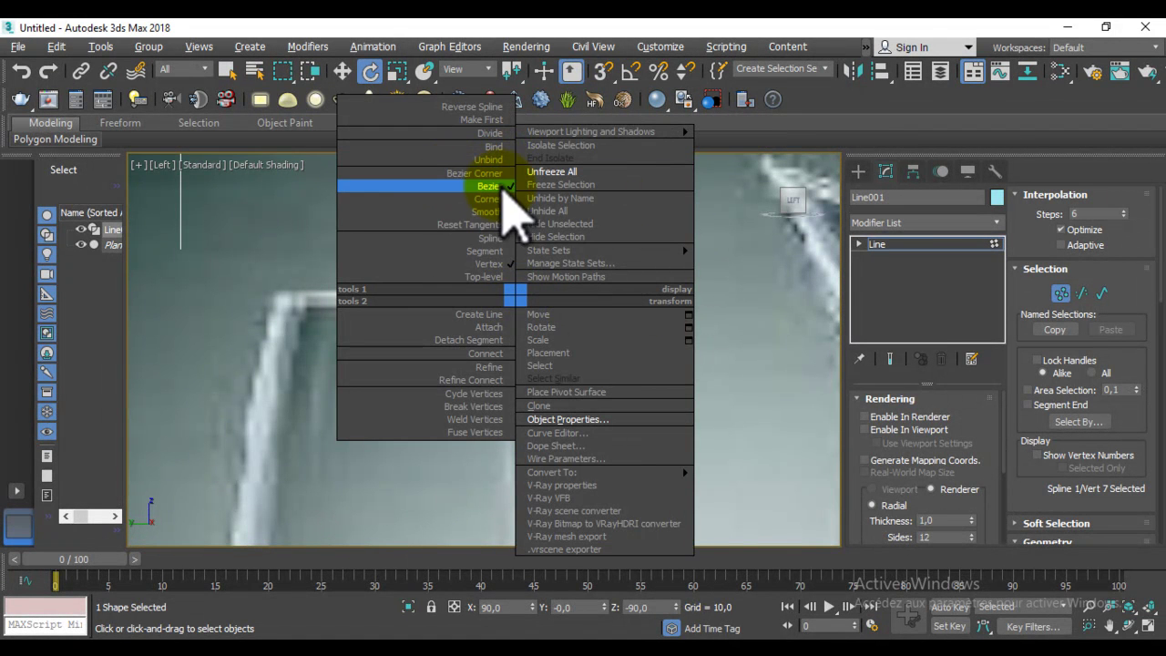
{"action": "left_click", "coordinate": [503, 208]}
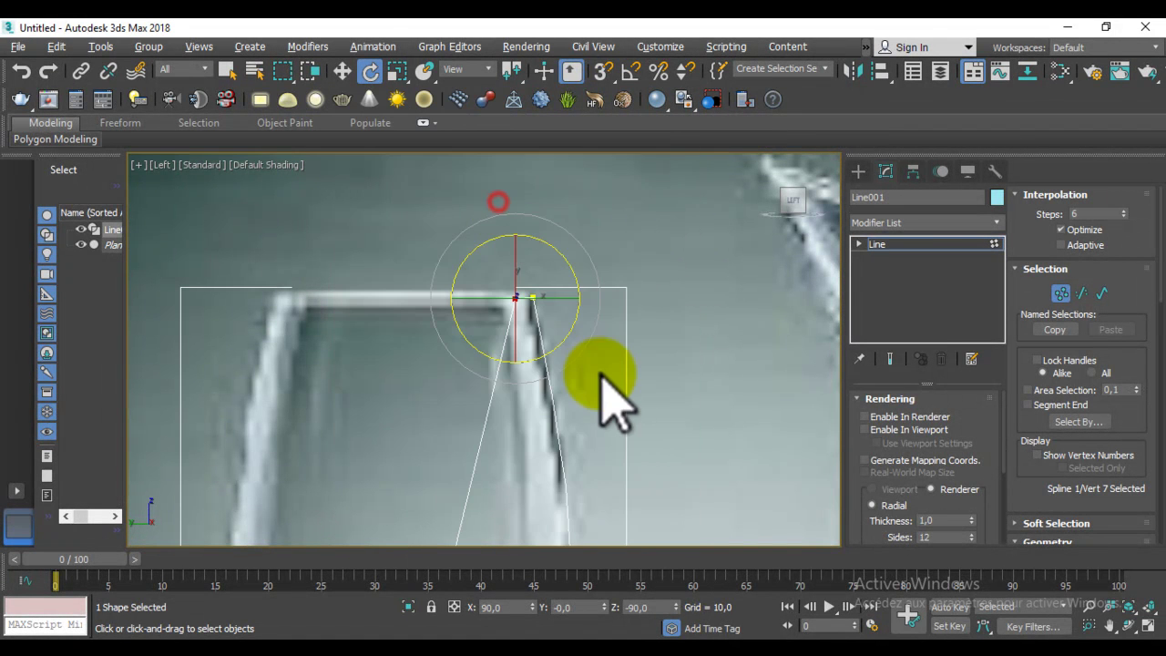
{"action": "scroll", "coordinate": [593, 377], "scroll_direction": "down", "scroll_amount": 10}
{"action": "middle_click_drag", "start_coordinate": [593, 377], "coordinate": [529, 291]}
{"action": "scroll", "coordinate": [528, 291], "scroll_direction": "up", "scroll_amount": 3}
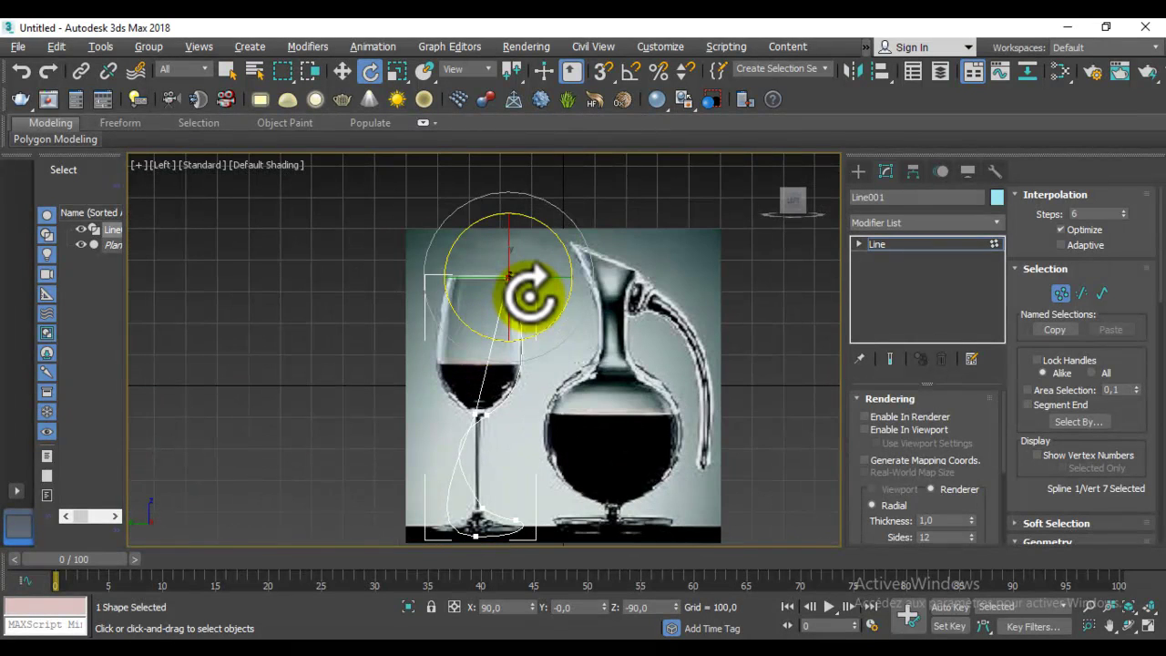
{"action": "scroll", "coordinate": [528, 297], "scroll_direction": "up", "scroll_amount": 6}
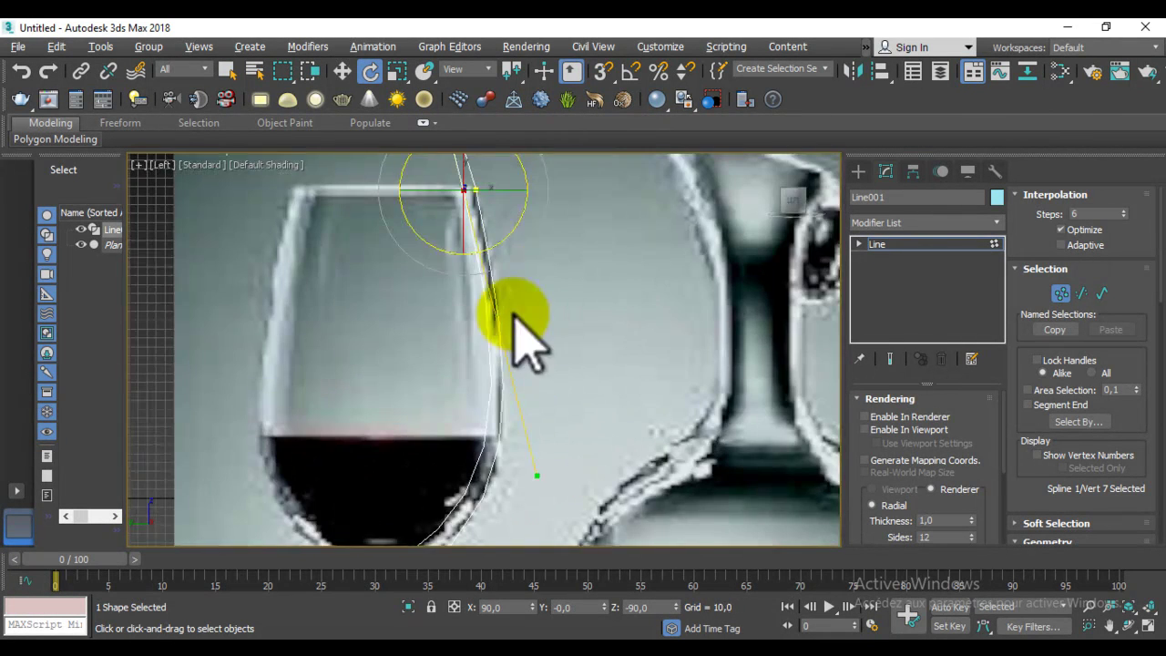
{"action": "scroll", "coordinate": [486, 281], "scroll_direction": "down", "scroll_amount": 3}
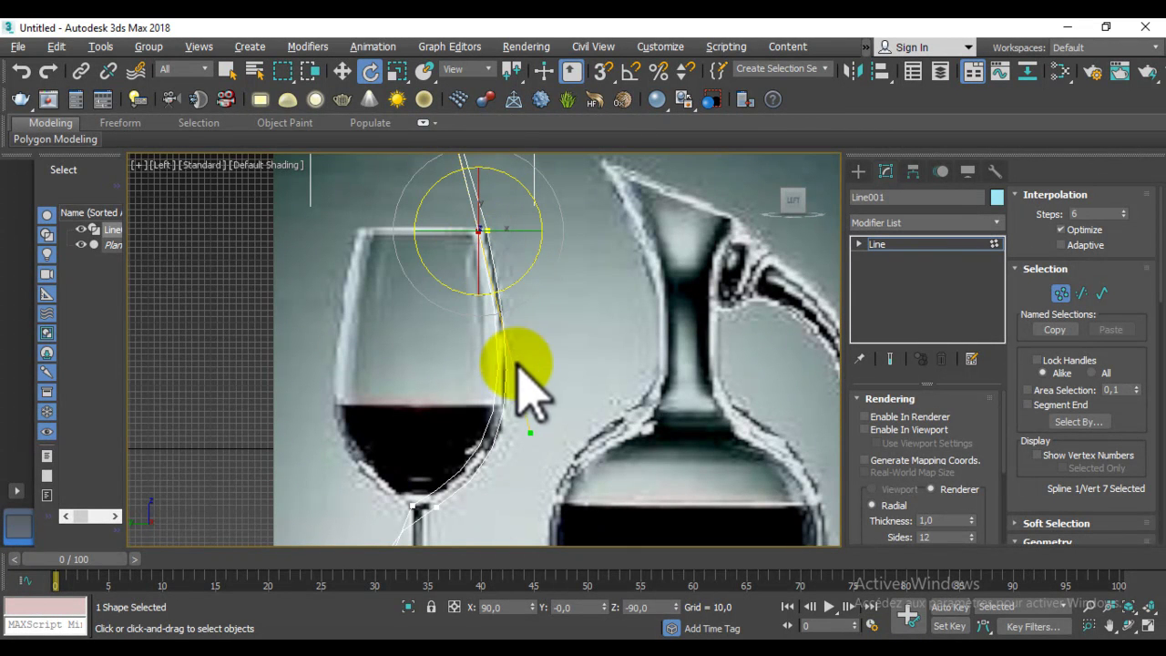
{"action": "middle_click_drag", "start_coordinate": [474, 229], "coordinate": [500, 395]}
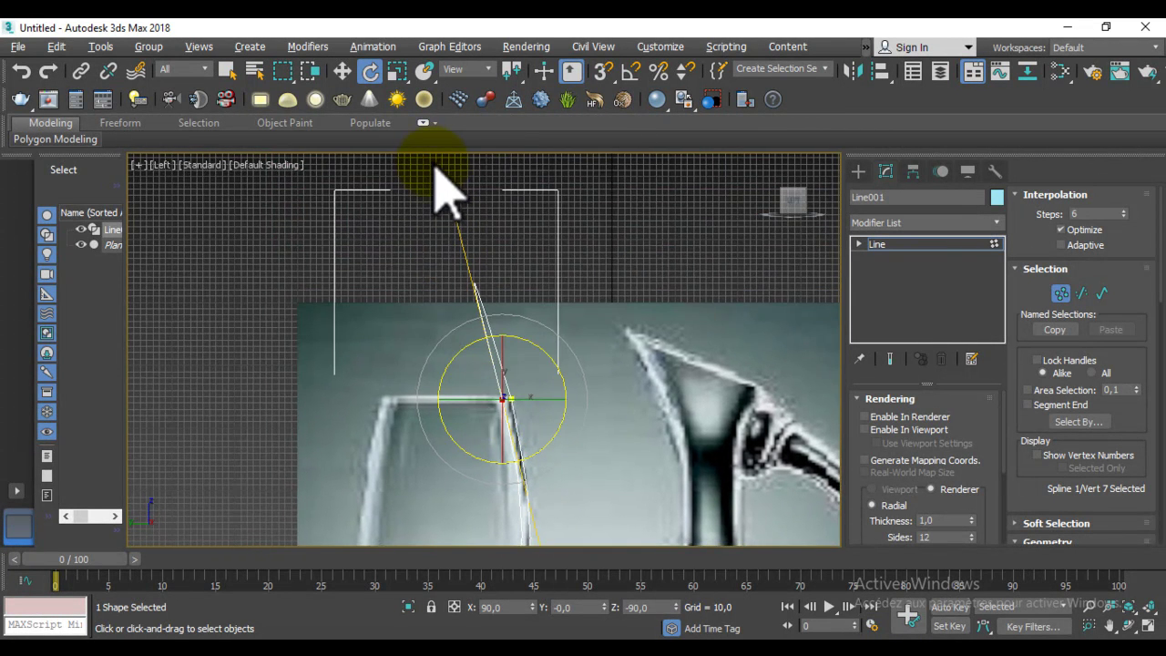
Step: Make the rim vertex a Bezier Corner and drag its handle down to reshape the rim curve
{"action": "right_click", "coordinate": [544, 306]}
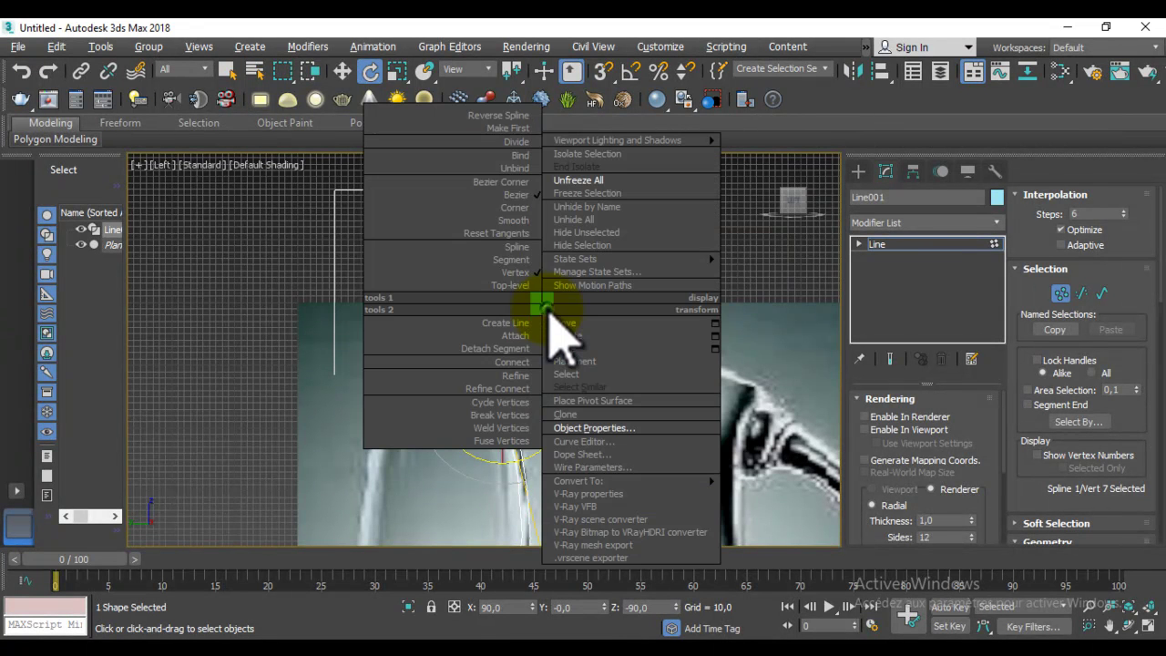
{"action": "left_click", "coordinate": [495, 181]}
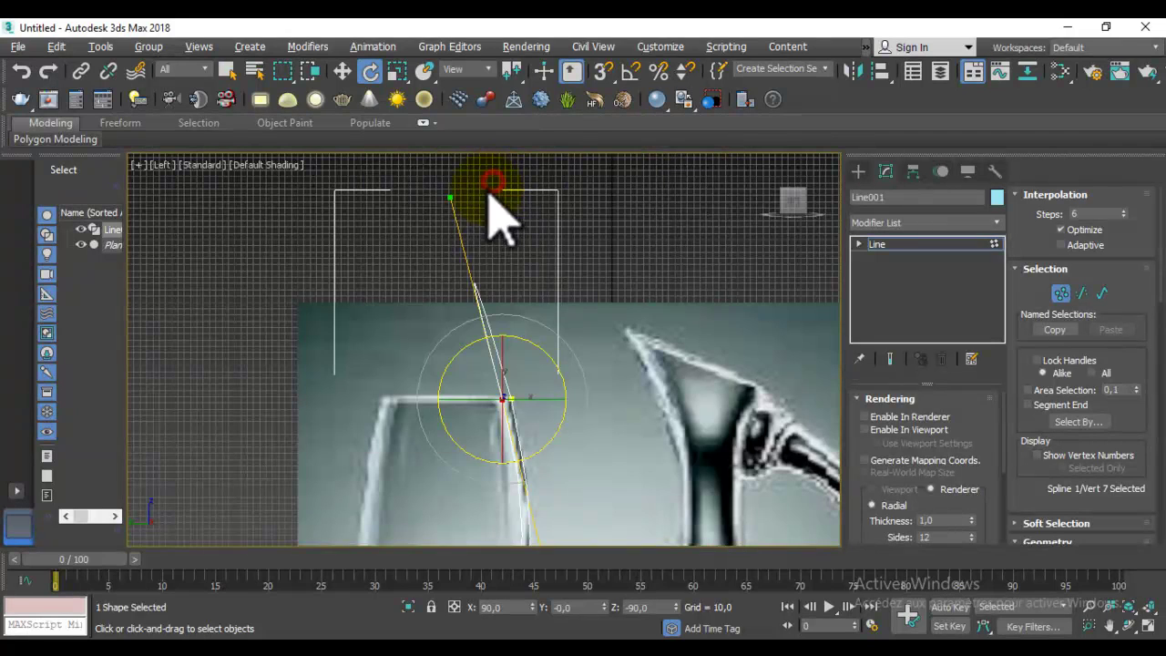
{"action": "key", "text": "w"}
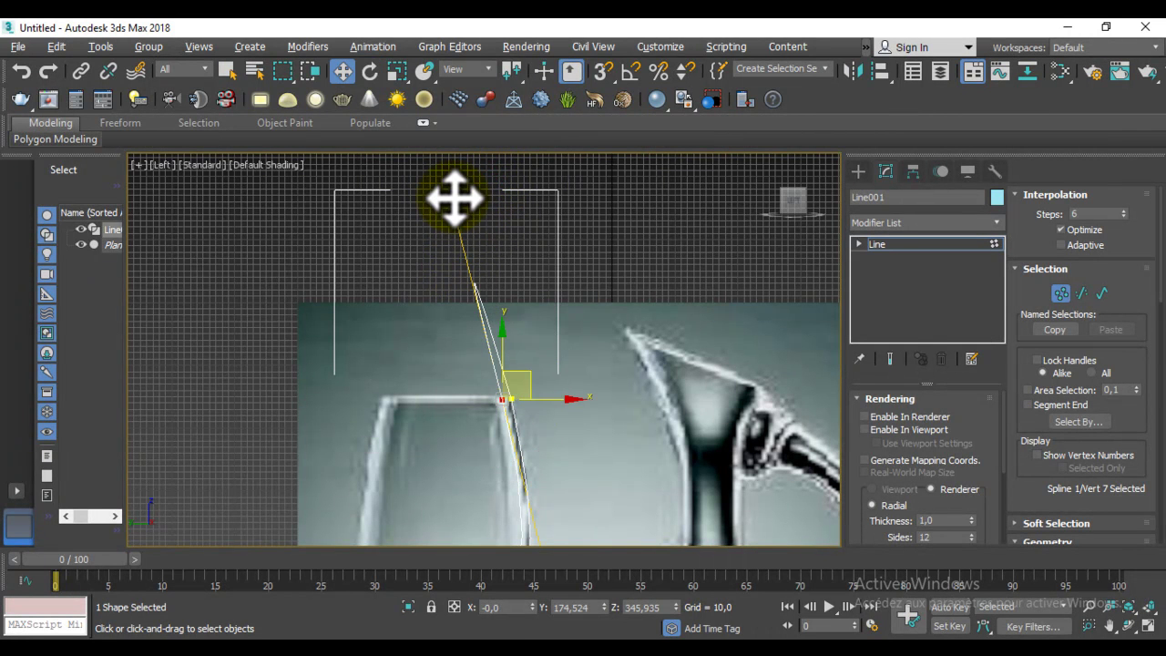
{"action": "left_click_drag", "start_coordinate": [461, 199], "coordinate": [507, 383]}
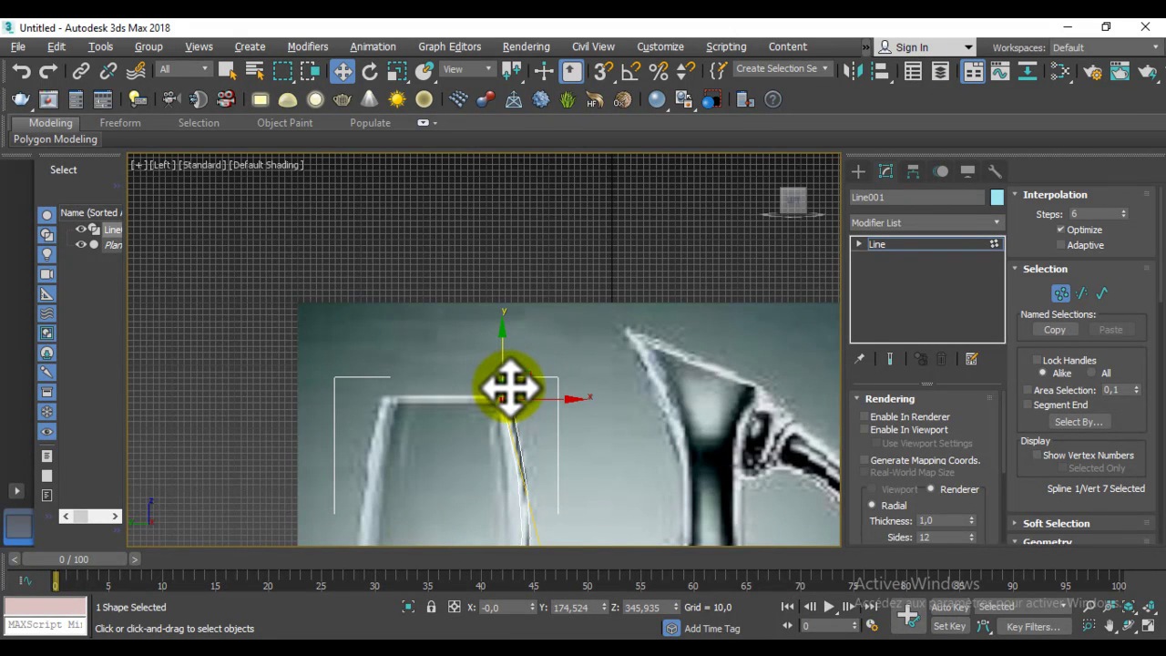
{"action": "scroll", "coordinate": [508, 383], "scroll_direction": "up", "scroll_amount": 3}
{"action": "scroll", "coordinate": [506, 319], "scroll_direction": "up", "scroll_amount": 2}
{"action": "middle_click_drag", "start_coordinate": [513, 334], "coordinate": [559, 330]}
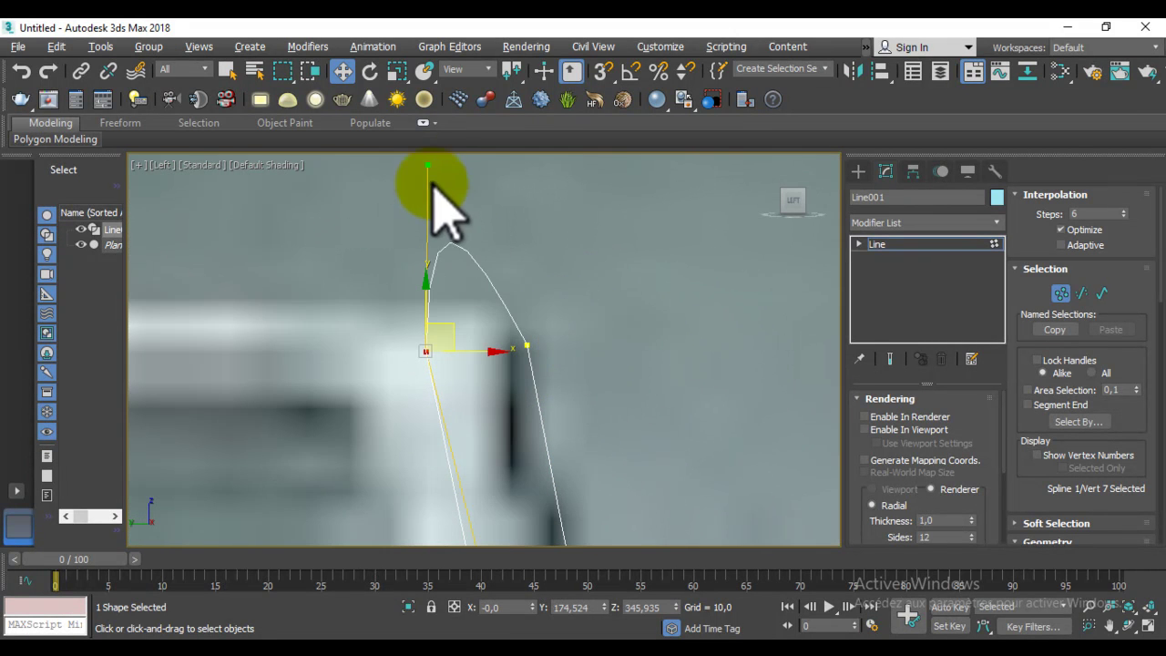
{"action": "left_click_drag", "start_coordinate": [426, 165], "coordinate": [473, 317]}
Step: Nudge the rim vertex slightly right and adjust its lower curve handle
{"action": "scroll", "coordinate": [473, 317], "scroll_direction": "down", "scroll_amount": 2}
{"action": "middle_click_drag", "start_coordinate": [508, 390], "coordinate": [513, 313]}
{"action": "middle_click_drag", "start_coordinate": [547, 386], "coordinate": [442, 306]}
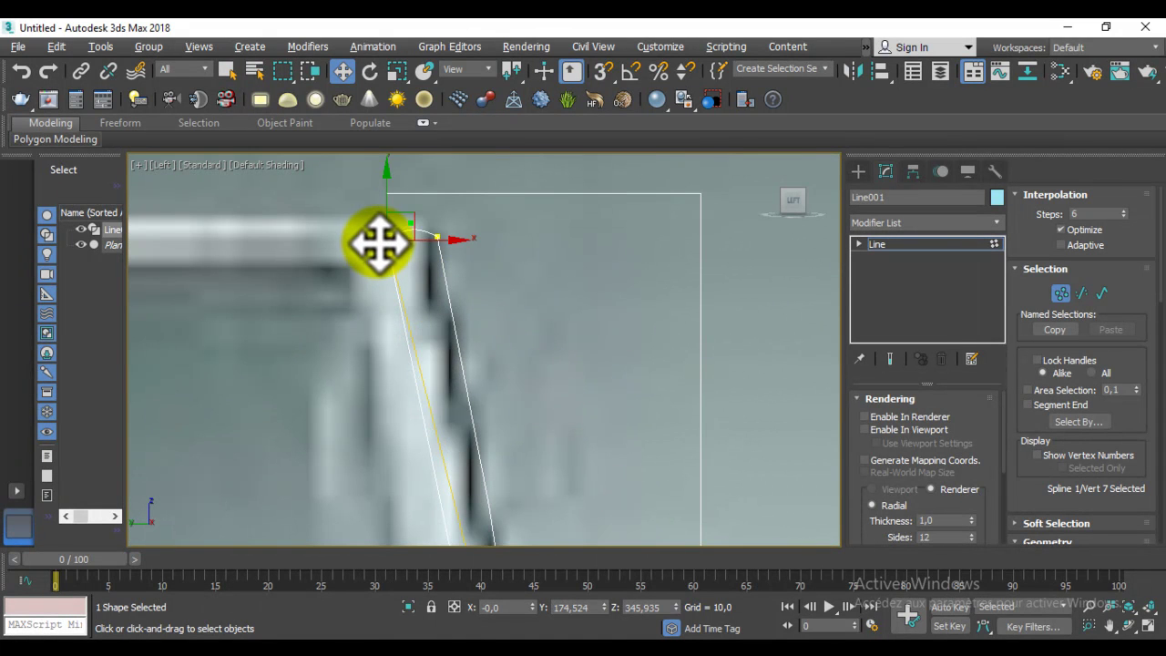
{"action": "left_click_drag", "start_coordinate": [386, 242], "coordinate": [474, 241]}
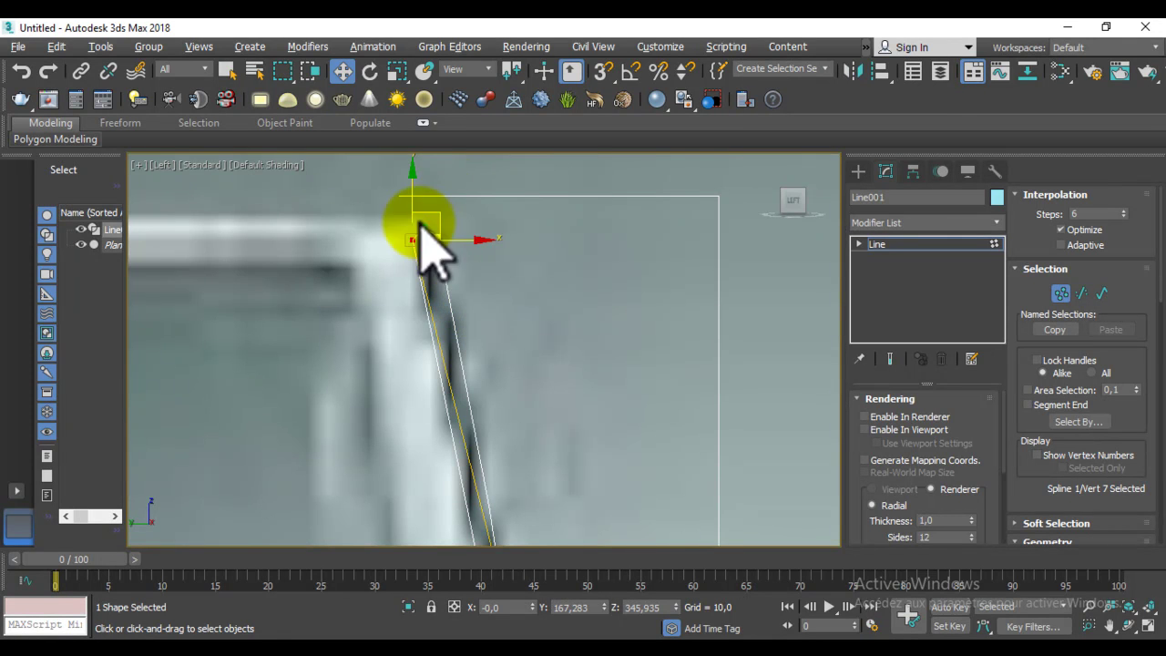
{"action": "scroll", "coordinate": [392, 272], "scroll_direction": "down", "scroll_amount": 5}
{"action": "scroll", "coordinate": [511, 301], "scroll_direction": "up", "scroll_amount": 1}
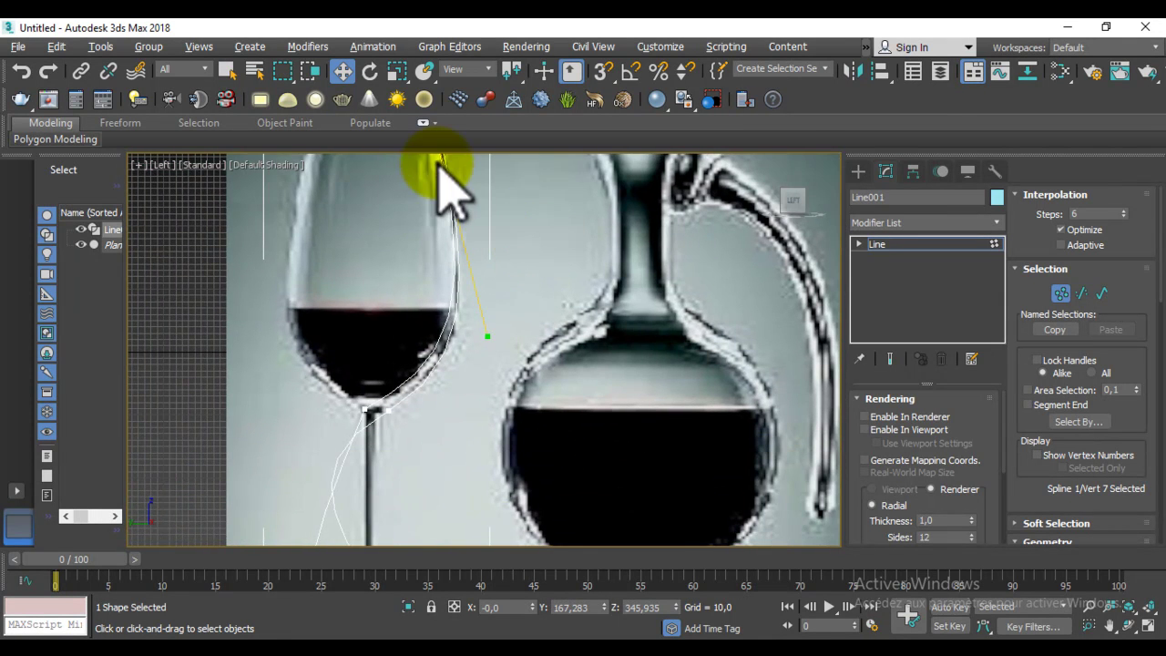
{"action": "scroll", "coordinate": [511, 281], "scroll_direction": "up", "scroll_amount": 3}
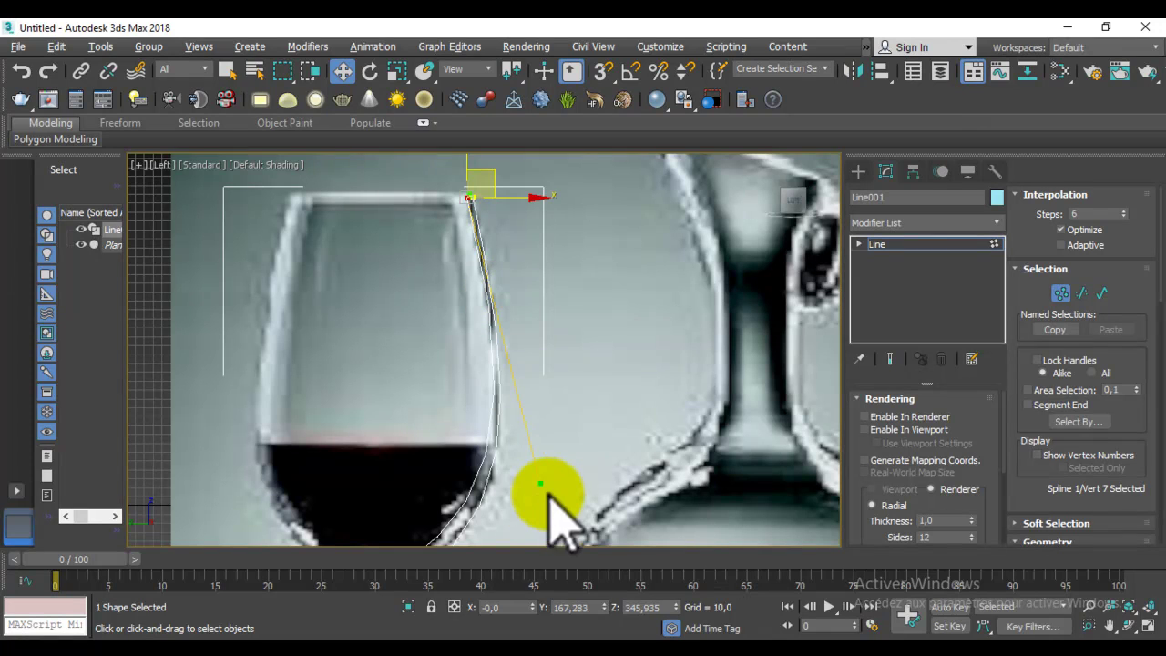
{"action": "left_click_drag", "start_coordinate": [543, 483], "coordinate": [534, 483]}
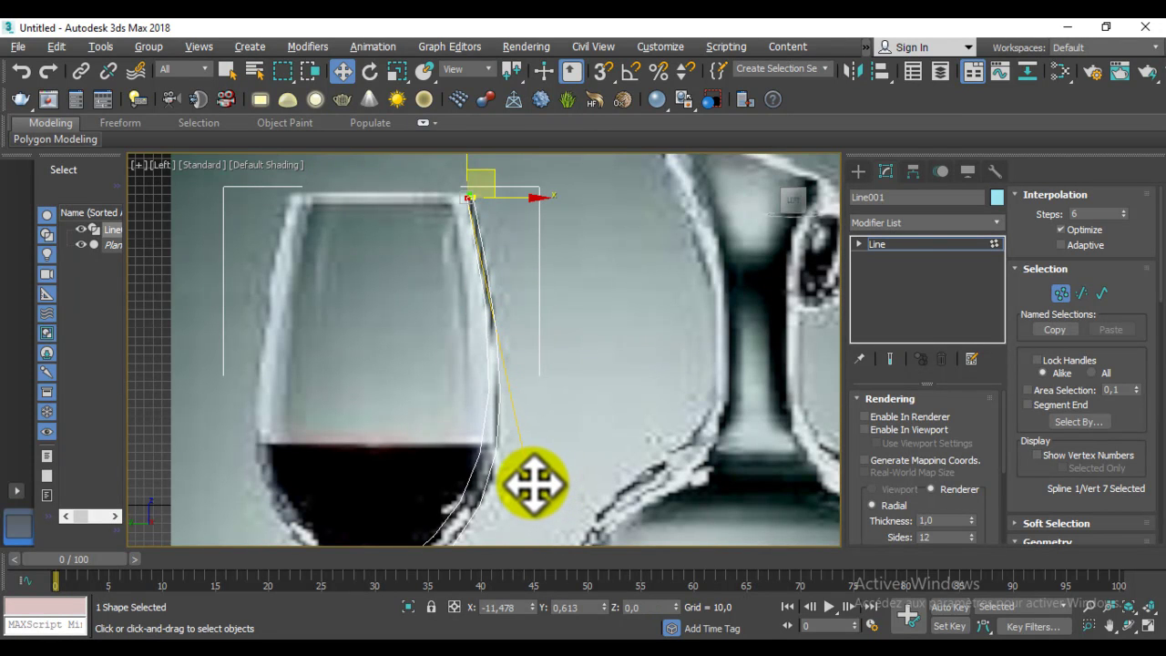
Step: Make the bowl–stem vertex a Bezier Corner and angle its handle along the stem
{"action": "mouse_move", "coordinate": [533, 483]}
{"action": "middle_mouse_down"}
{"action": "mouse_move", "coordinate": [508, 404]}
{"action": "mouse_move", "coordinate": [520, 365]}
{"action": "middle_mouse_up"}
{"action": "scroll", "coordinate": [520, 365], "scroll_direction": "up", "scroll_amount": 2}
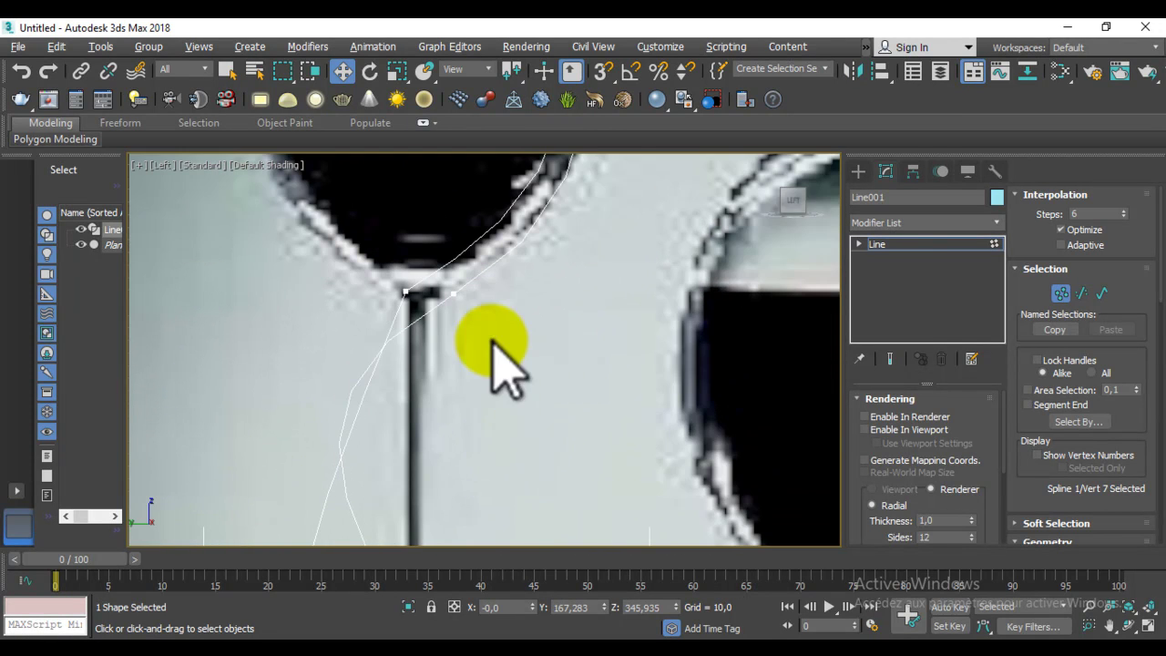
{"action": "left_click", "coordinate": [453, 295]}
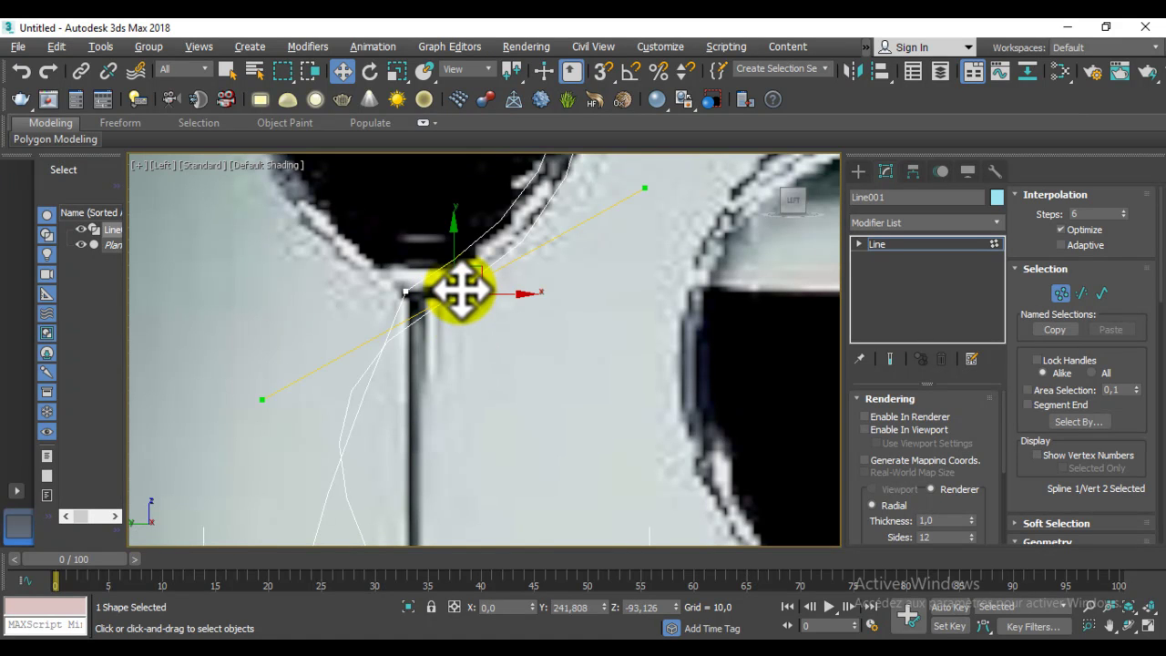
{"action": "right_click", "coordinate": [455, 283]}
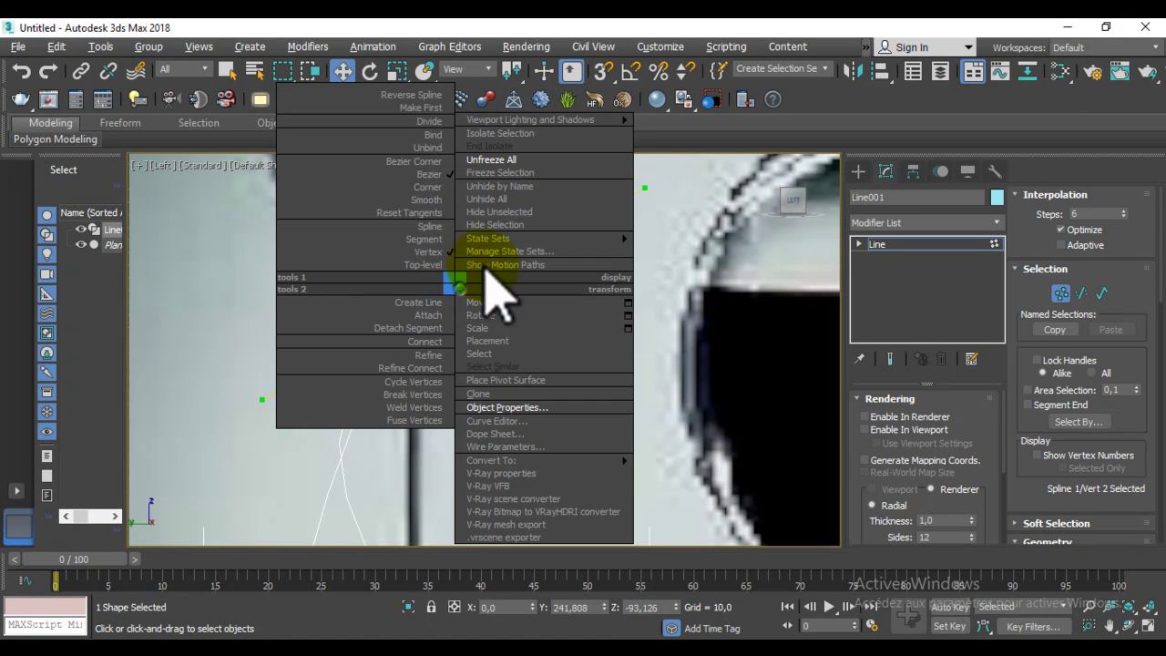
{"action": "left_click", "coordinate": [438, 174]}
{"action": "scroll", "coordinate": [481, 365], "scroll_direction": "down", "scroll_amount": 3}
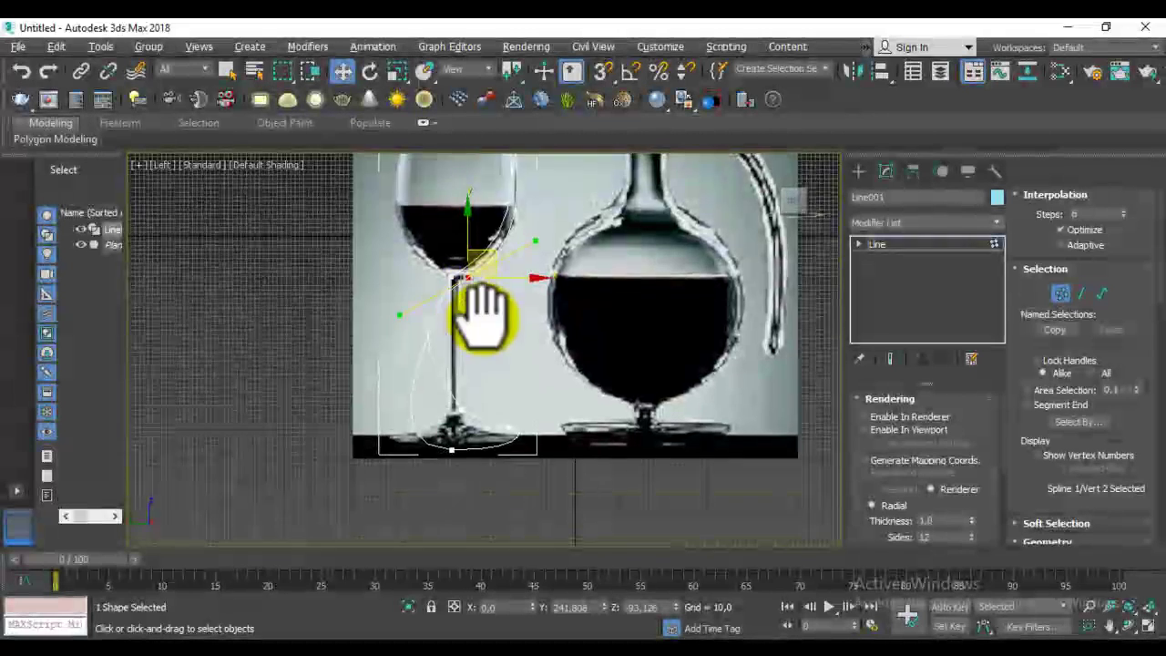
{"action": "left_click_drag", "start_coordinate": [365, 312], "coordinate": [449, 334]}
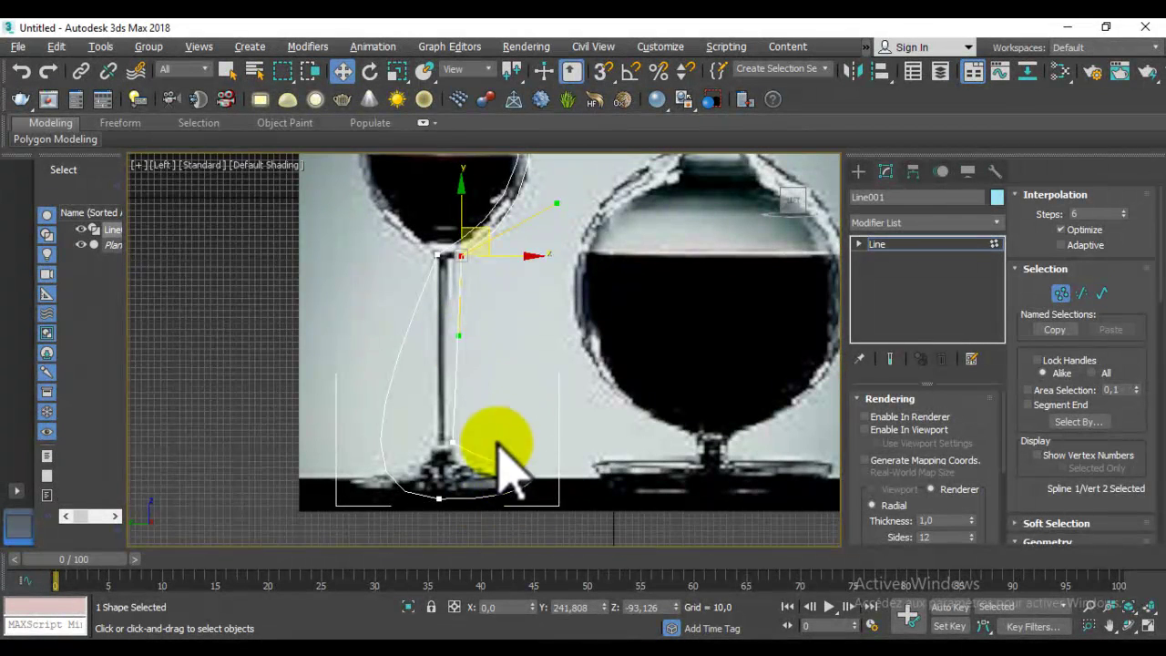
Step: Reshape the curve along the foot's outer edge by moving that vertex's handle
{"action": "left_click", "coordinate": [453, 444]}
{"action": "middle_click_drag", "start_coordinate": [507, 481], "coordinate": [507, 356]}
{"action": "scroll", "coordinate": [509, 359], "scroll_direction": "up", "scroll_amount": 3}
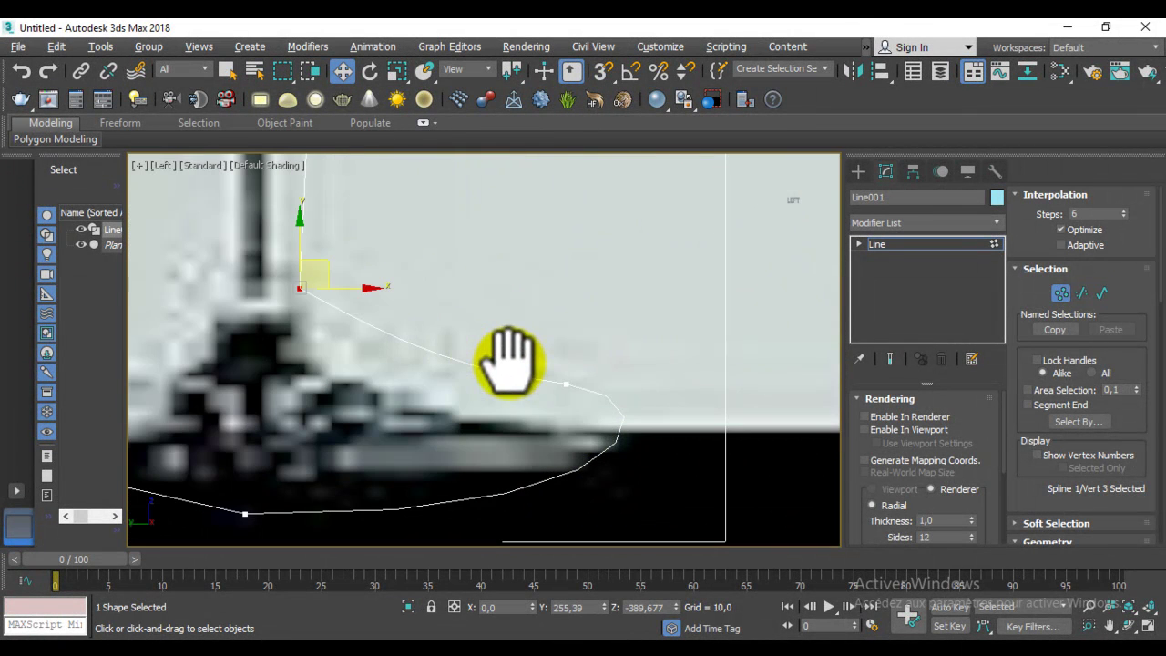
{"action": "left_click", "coordinate": [565, 384]}
{"action": "mouse_move", "coordinate": [577, 408]}
{"action": "left_mouse_down"}
{"action": "mouse_move", "coordinate": [698, 403]}
{"action": "mouse_move", "coordinate": [685, 393]}
{"action": "mouse_move", "coordinate": [690, 379]}
{"action": "mouse_move", "coordinate": [692, 392]}
{"action": "left_mouse_up"}
Step: Scale down the bottom foot vertex's handles for a sharper curve
{"action": "key", "text": "r"}
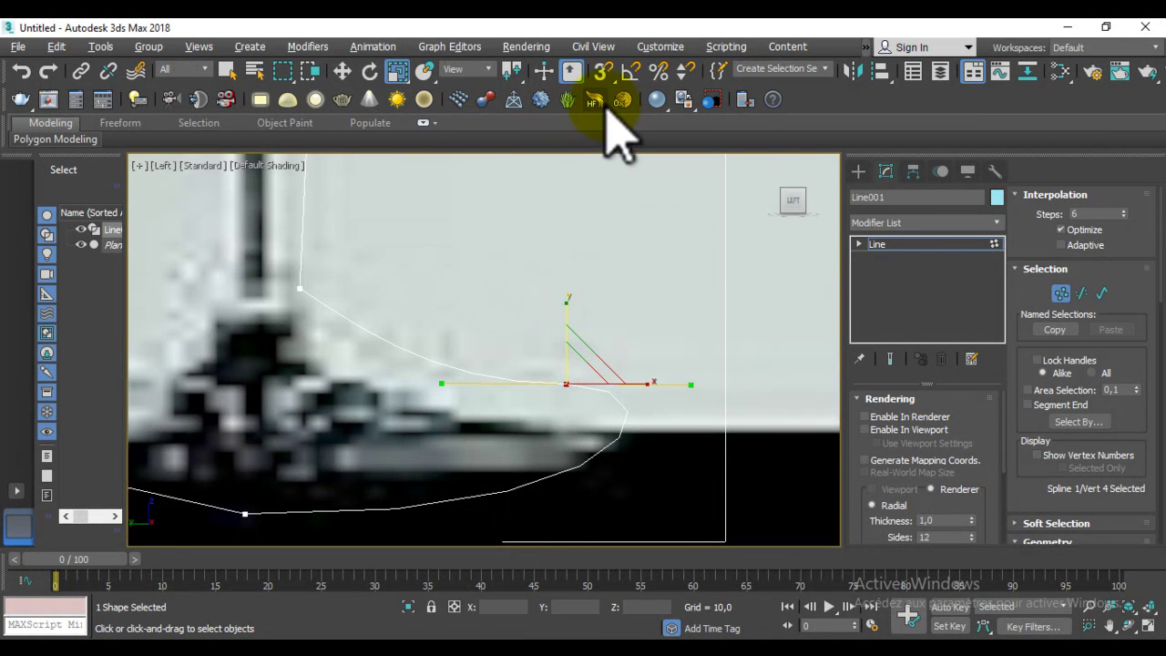
{"action": "middle_click_drag", "start_coordinate": [326, 443], "coordinate": [414, 316]}
{"action": "left_click", "coordinate": [337, 387]}
{"action": "mouse_move", "coordinate": [340, 320]}
{"action": "left_mouse_down"}
{"action": "mouse_move", "coordinate": [331, 352]}
{"action": "mouse_move", "coordinate": [393, 460]}
{"action": "left_mouse_up"}
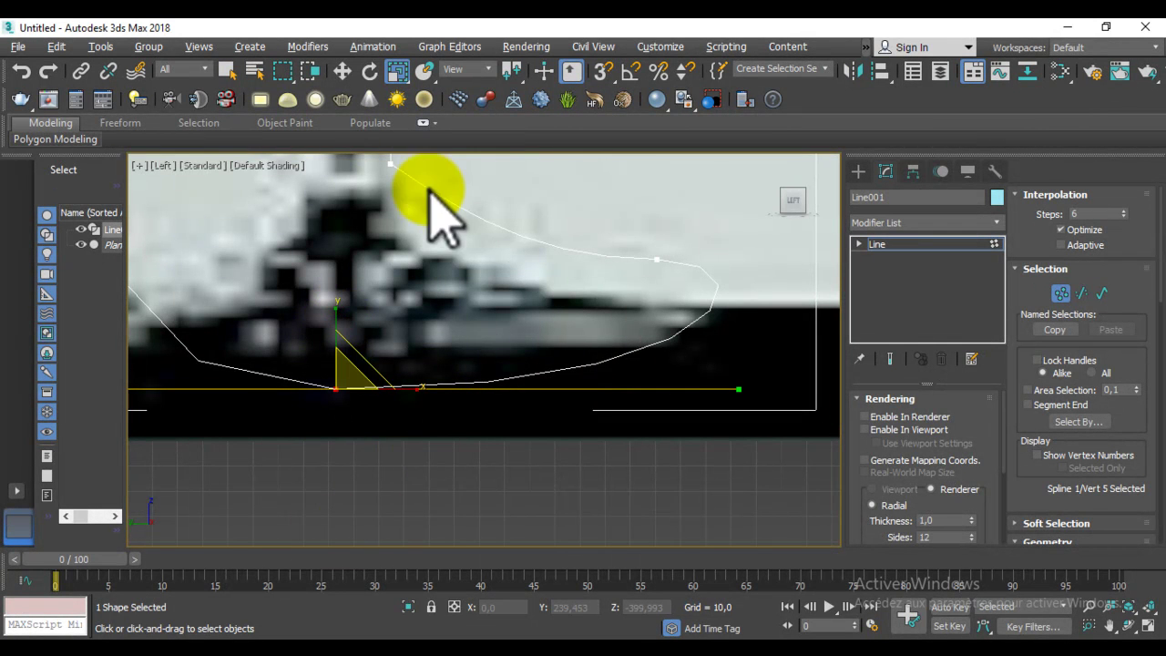
Step: Move the stem–foot vertex down to reshape that junction curve
{"action": "middle_click_drag", "start_coordinate": [455, 221], "coordinate": [425, 364]}
{"action": "left_click", "coordinate": [392, 328]}
{"action": "key", "text": "w"}
{"action": "left_click_drag", "start_coordinate": [391, 279], "coordinate": [398, 334]}
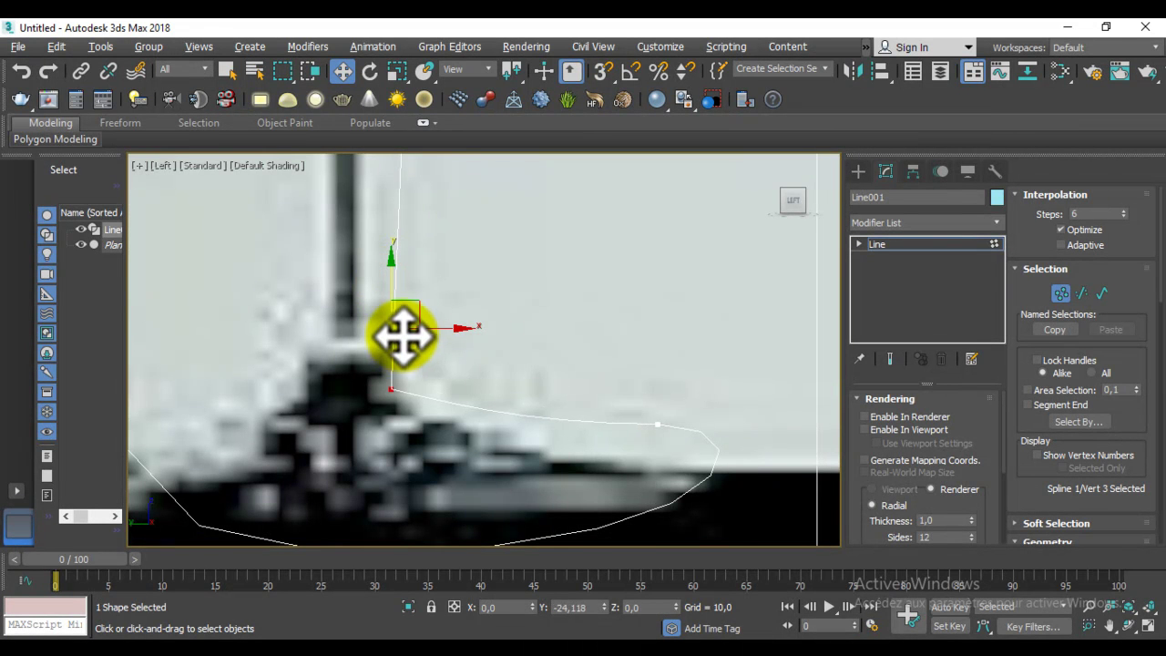
Step: Raise the profile's bottom vertex slightly and recentre the view on the whole glass
{"action": "scroll", "coordinate": [456, 373], "scroll_direction": "down", "scroll_amount": 2}
{"action": "left_click_drag", "start_coordinate": [334, 488], "coordinate": [458, 530]}
{"action": "left_click_drag", "start_coordinate": [372, 456], "coordinate": [372, 430]}
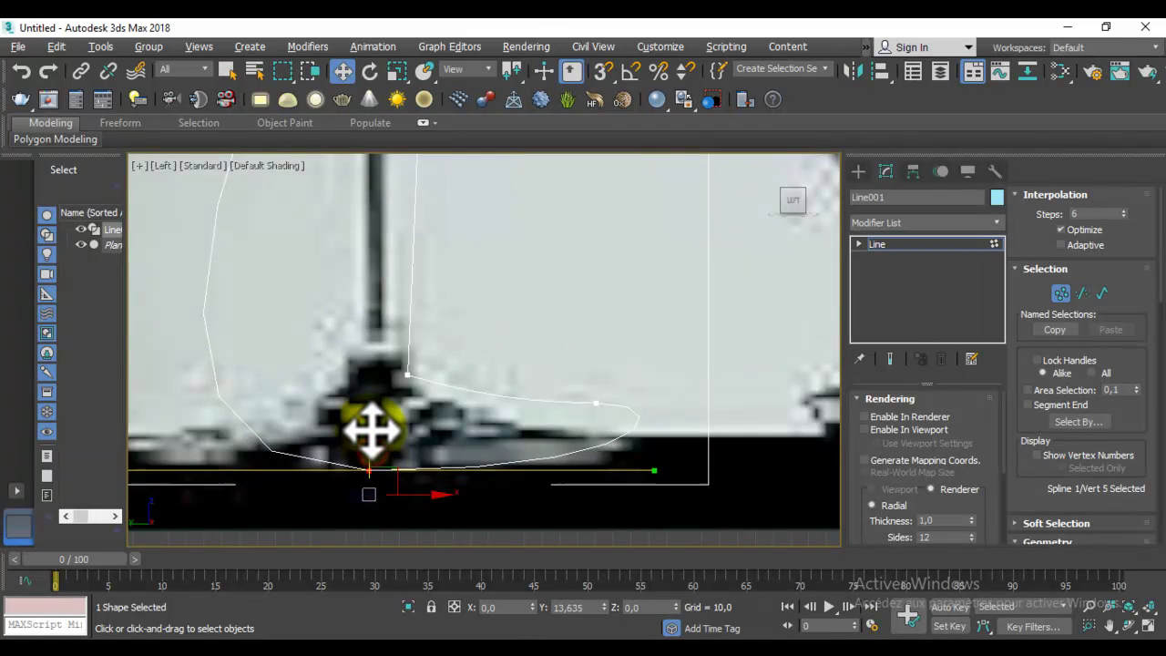
{"action": "scroll", "coordinate": [474, 428], "scroll_direction": "down", "scroll_amount": 3}
{"action": "scroll", "coordinate": [483, 433], "scroll_direction": "down", "scroll_amount": 5}
{"action": "scroll", "coordinate": [480, 410], "scroll_direction": "up", "scroll_amount": 3}
{"action": "middle_click_drag", "start_coordinate": [477, 448], "coordinate": [476, 465]}
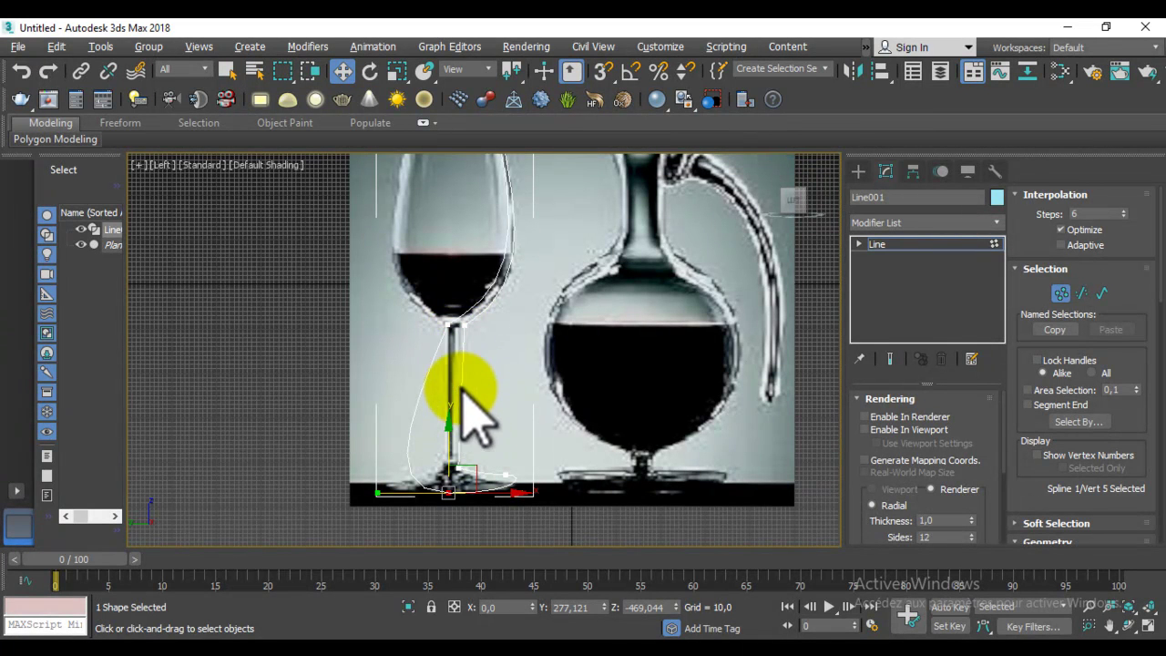
Step: At segment level, scale the stem segment horizontally to straighten it, then return to vertex level
{"action": "key", "text": "2"}
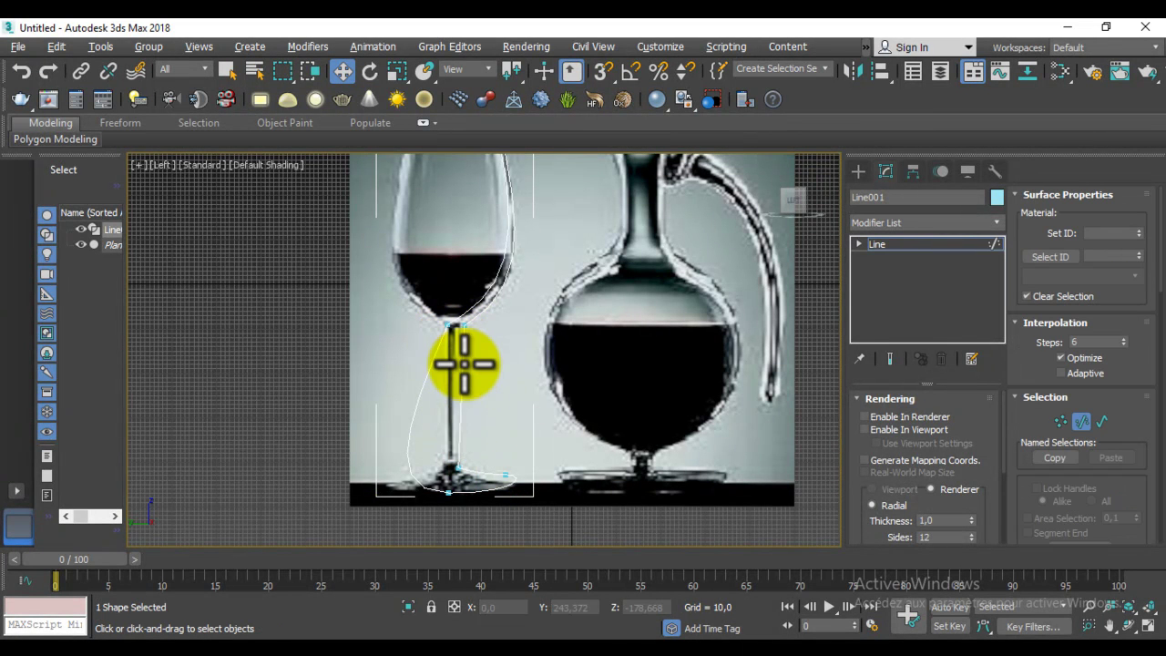
{"action": "left_click", "coordinate": [460, 374]}
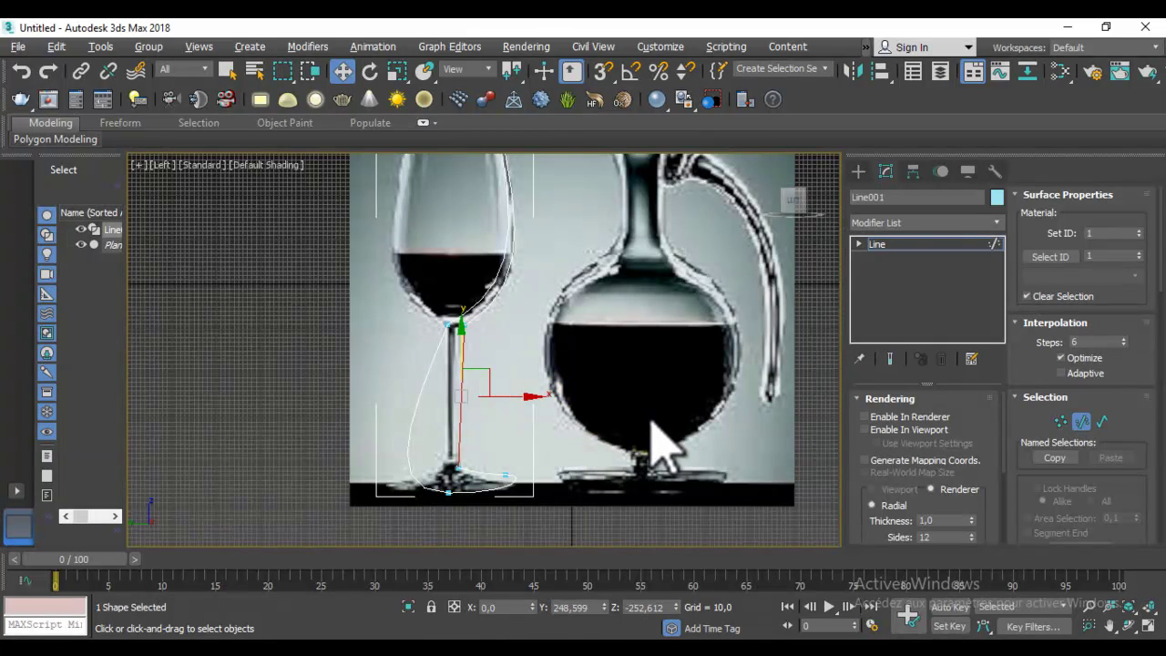
{"action": "key", "text": "r"}
{"action": "left_click", "coordinate": [535, 402]}
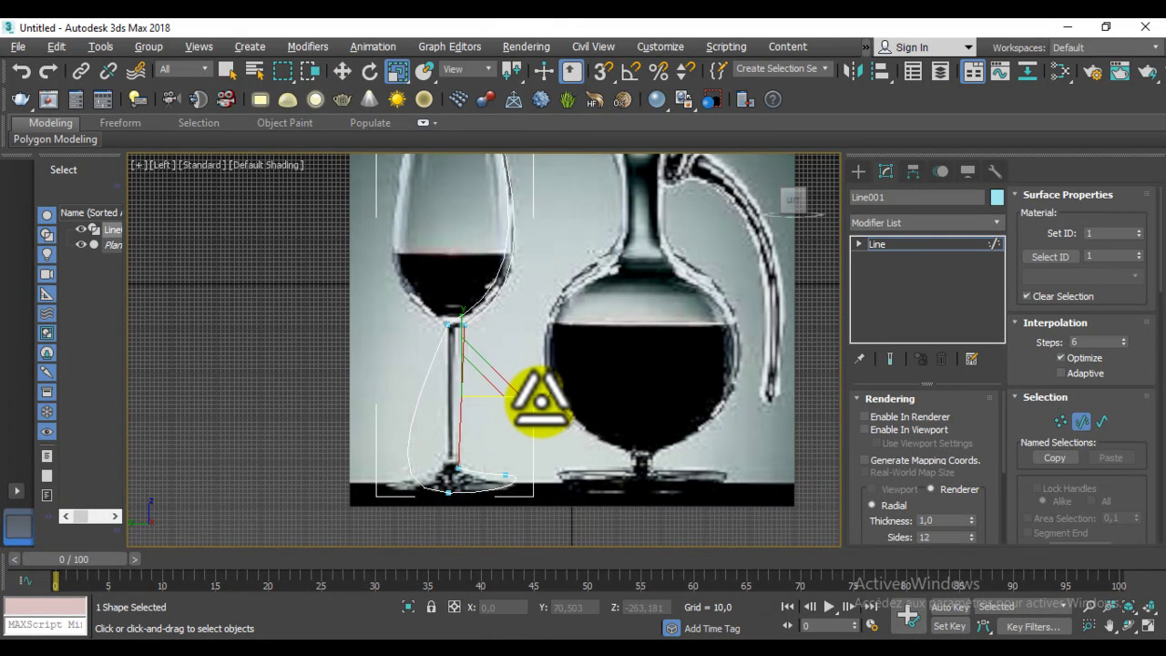
{"action": "left_click_drag", "start_coordinate": [541, 400], "coordinate": [253, 399]}
{"action": "left_click", "coordinate": [544, 390]}
{"action": "scroll", "coordinate": [534, 338], "scroll_direction": "up", "scroll_amount": 2}
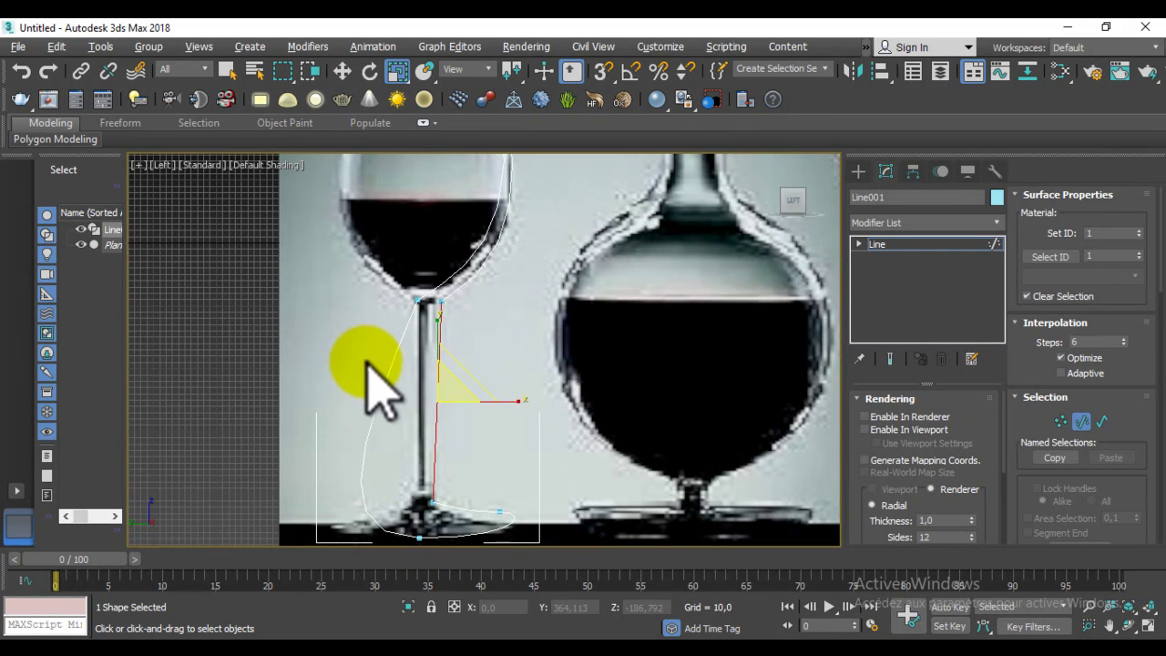
{"action": "key", "text": "w"}
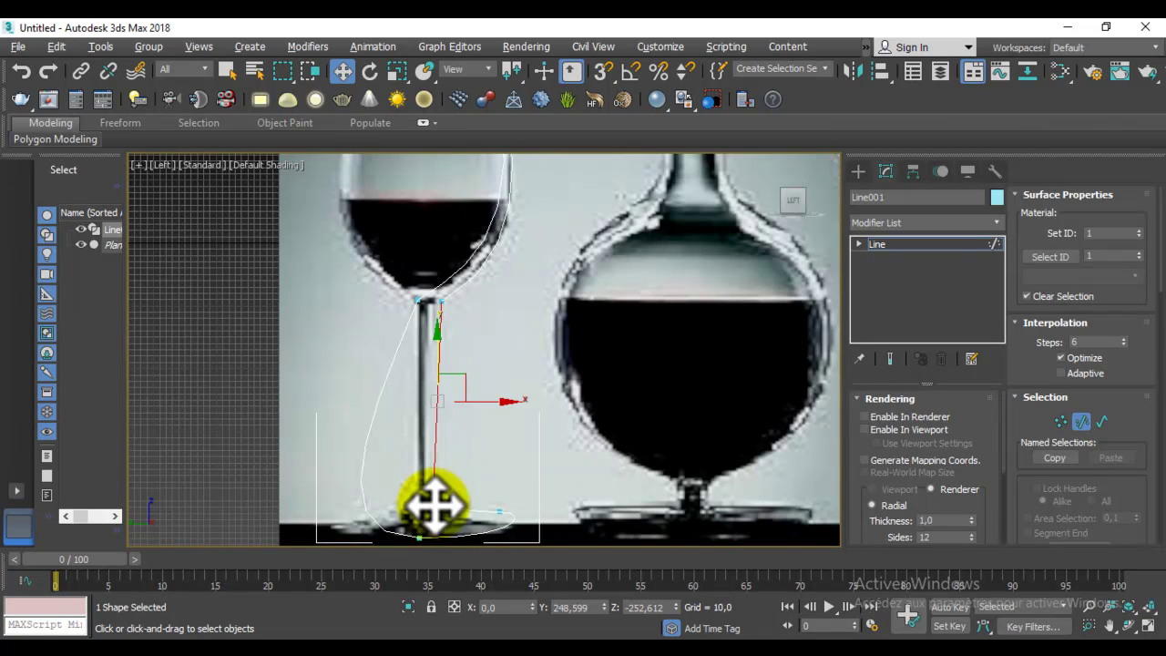
{"action": "key", "text": "1"}
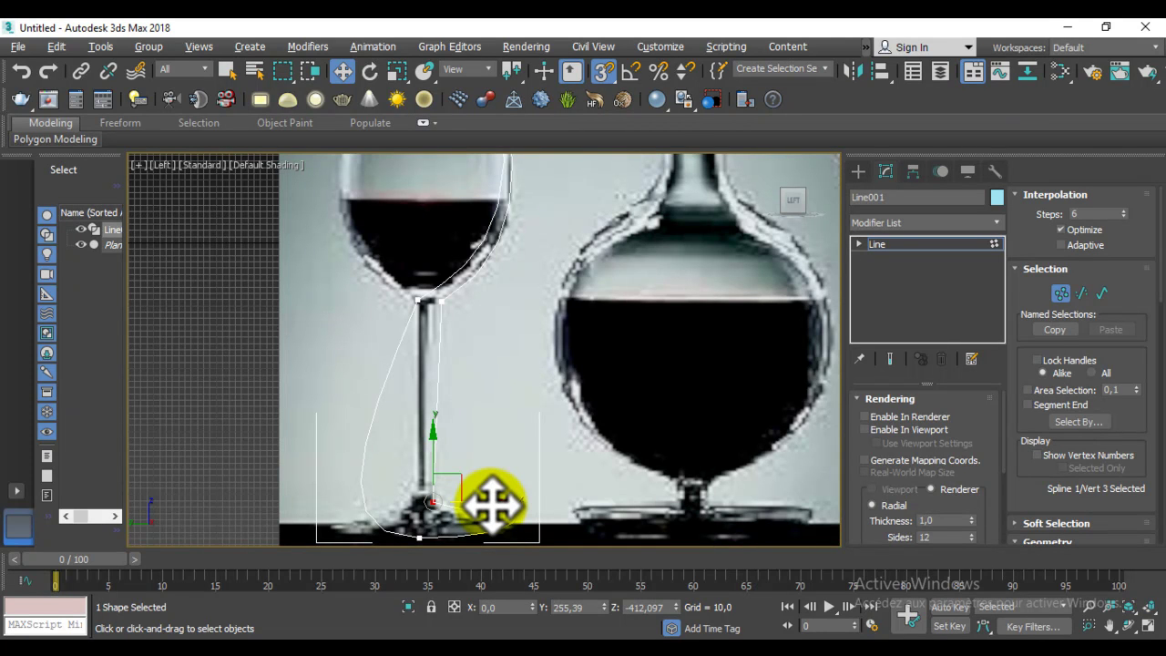
Step: Snap the stem–foot vertex and the base vertex into vertical alignment with the glass
{"action": "left_click_drag", "start_coordinate": [492, 504], "coordinate": [440, 313]}
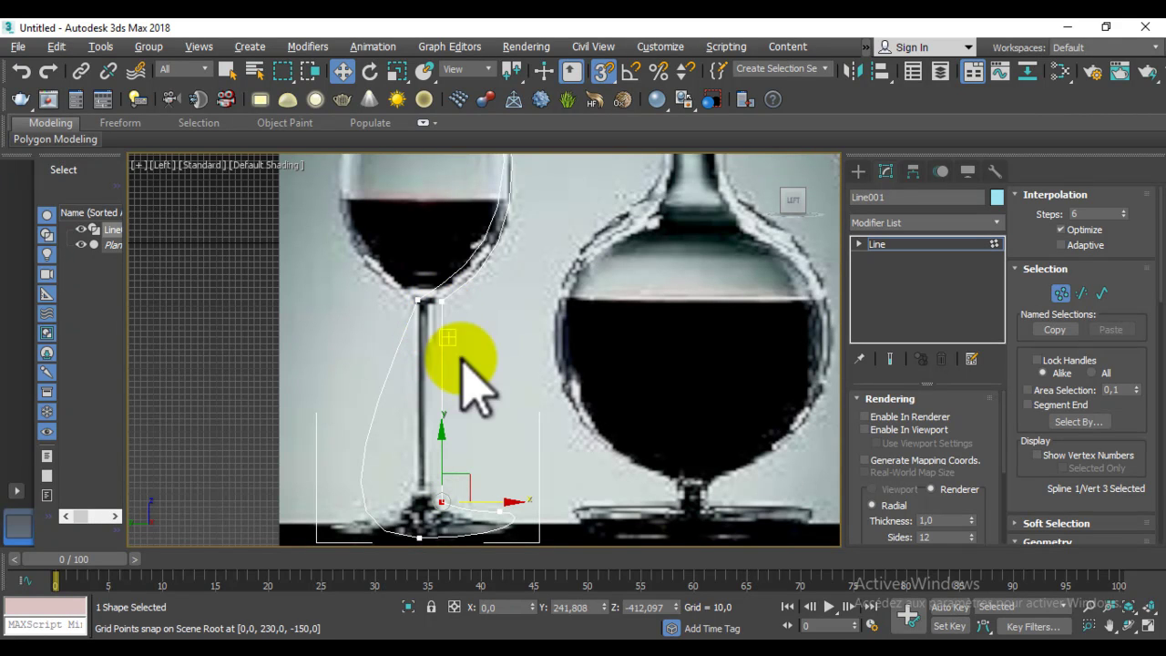
{"action": "left_click_drag", "start_coordinate": [440, 310], "coordinate": [441, 301]}
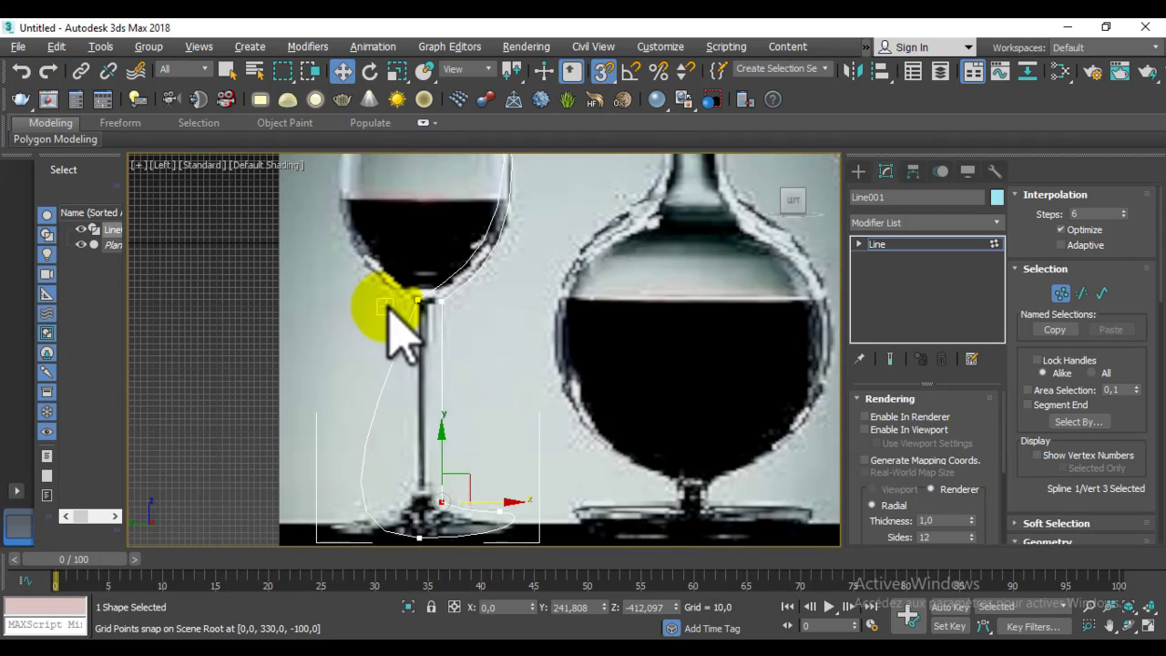
{"action": "middle_click_drag", "start_coordinate": [447, 455], "coordinate": [456, 524]}
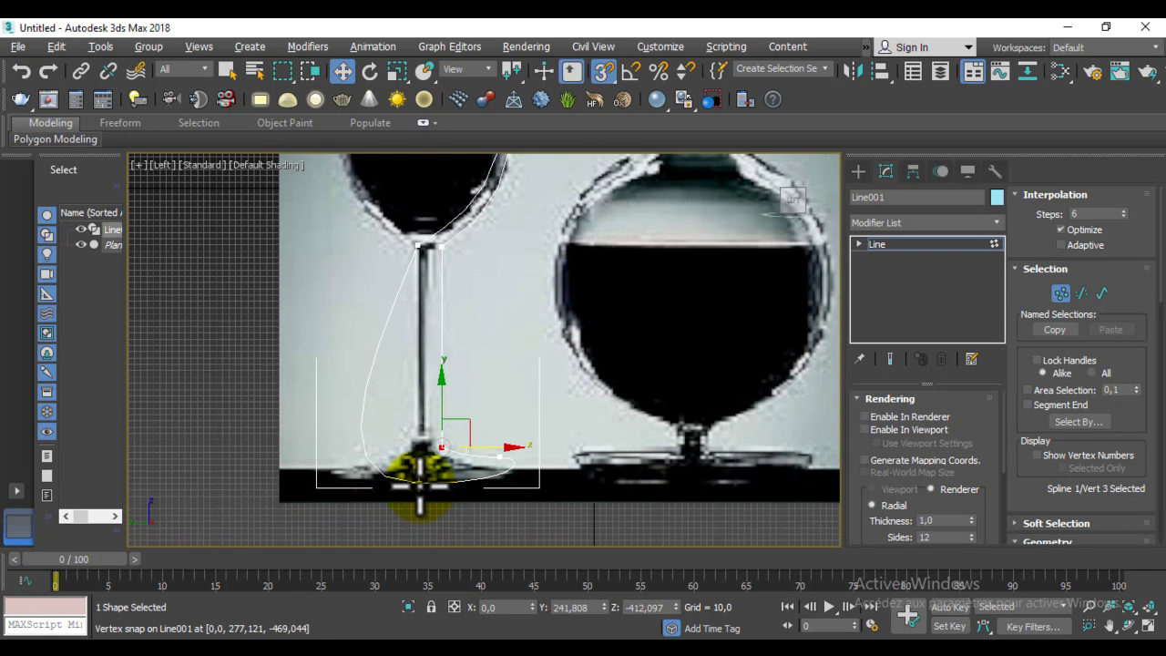
{"action": "left_click", "coordinate": [419, 481]}
{"action": "left_click_drag", "start_coordinate": [483, 486], "coordinate": [419, 250]}
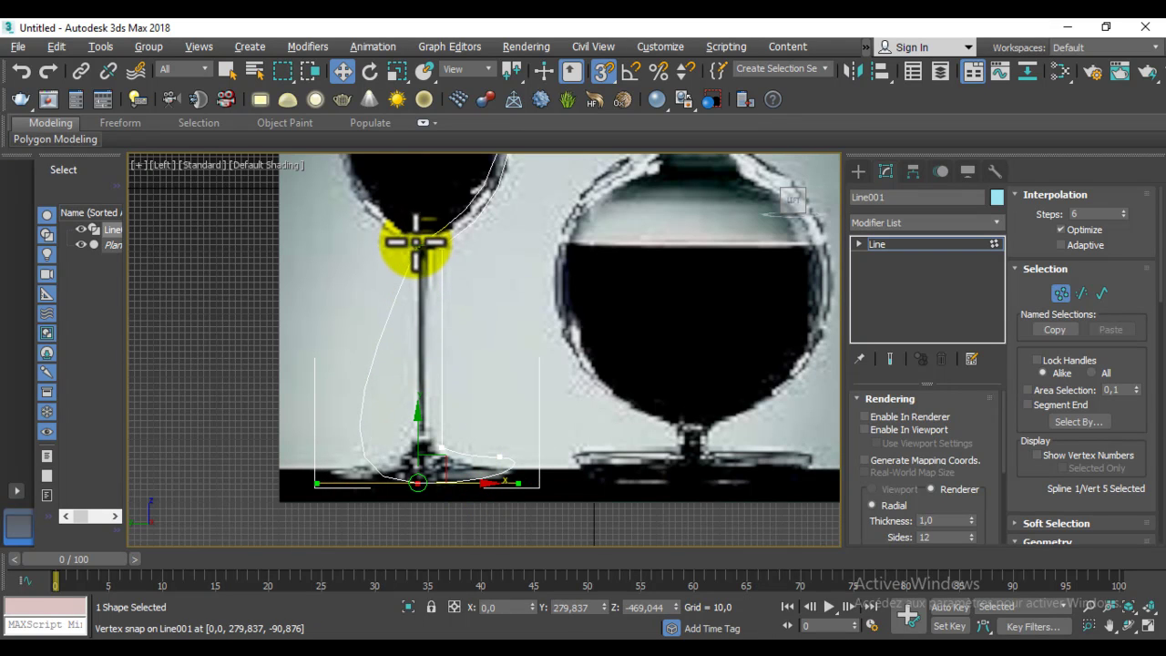
{"action": "mouse_move", "coordinate": [554, 313]}
{"action": "middle_mouse_down"}
{"action": "mouse_move", "coordinate": [534, 318]}
{"action": "mouse_move", "coordinate": [547, 310]}
{"action": "middle_mouse_up"}
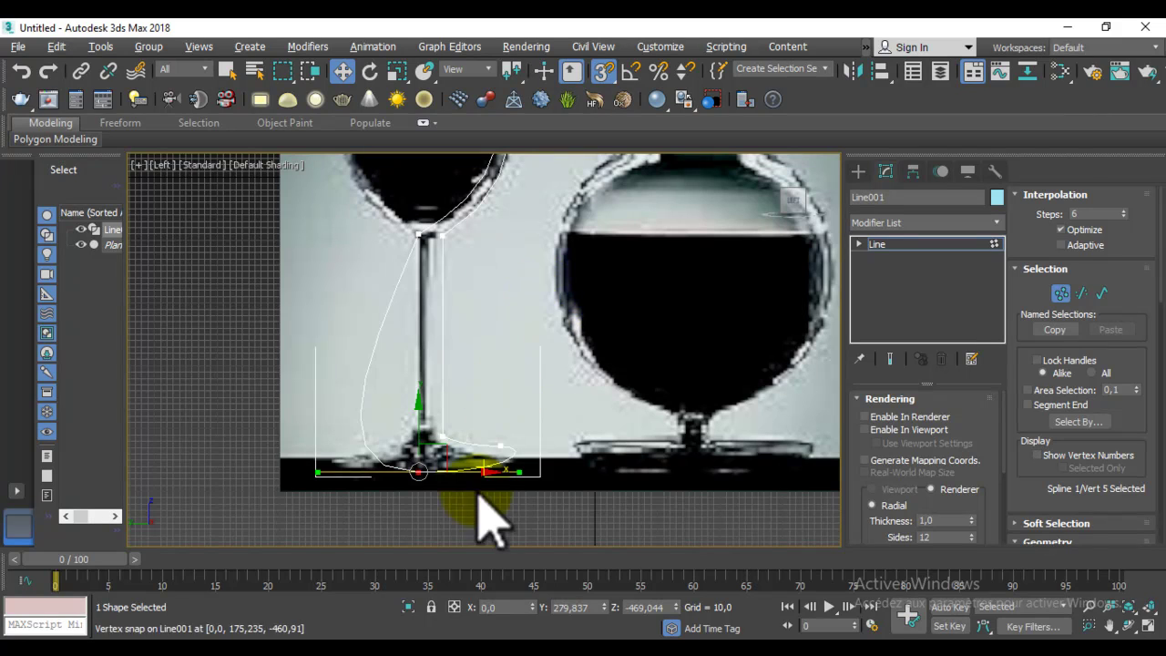
Step: Make the bottom vertex a Bezier Corner and pull its handle up-left to curve the base
{"action": "right_click", "coordinate": [417, 473]}
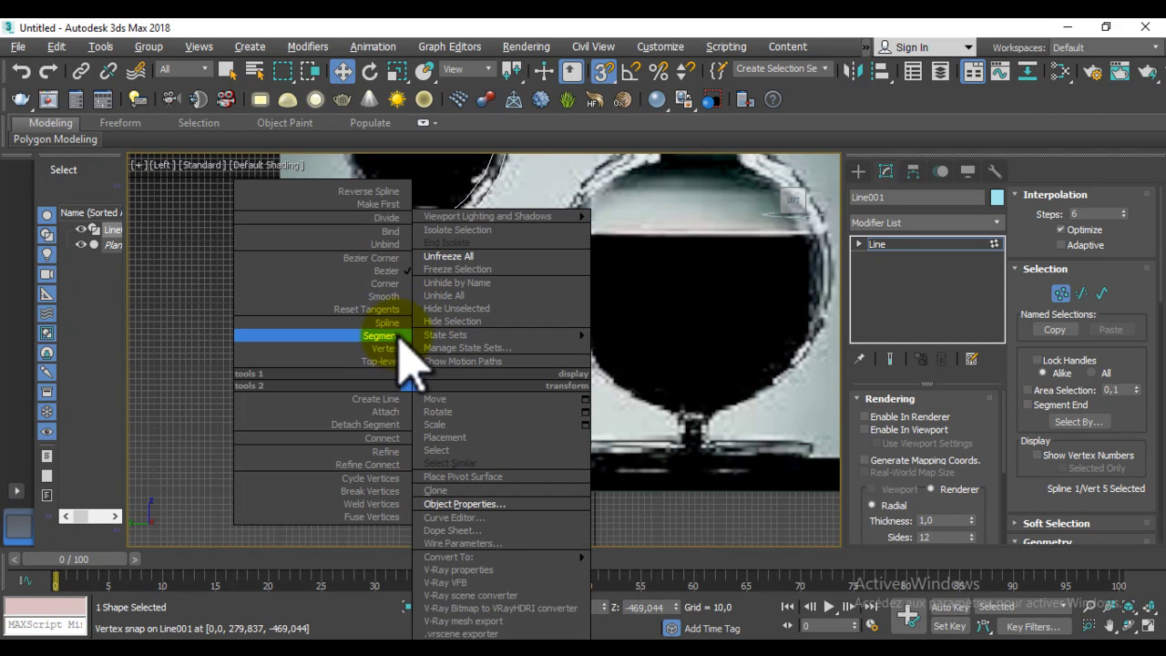
{"action": "left_click", "coordinate": [393, 259]}
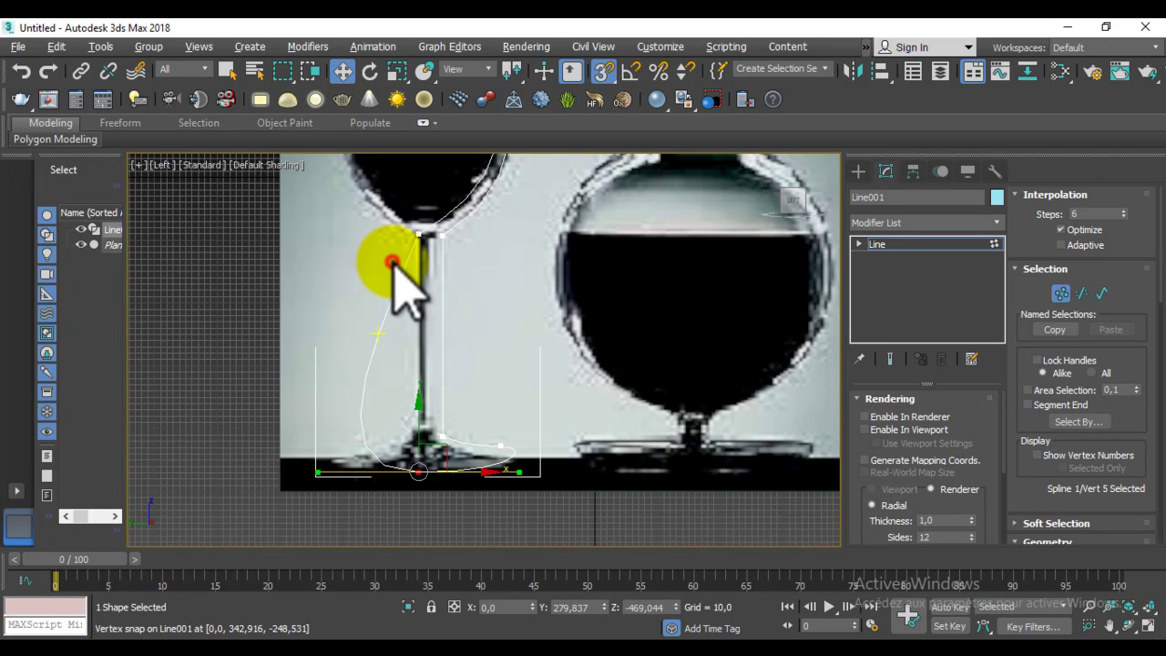
{"action": "scroll", "coordinate": [455, 519], "scroll_direction": "up", "scroll_amount": 3}
{"action": "middle_click_drag", "start_coordinate": [456, 424], "coordinate": [456, 495]}
{"action": "scroll", "coordinate": [411, 406], "scroll_direction": "down", "scroll_amount": 3}
{"action": "middle_click_drag", "start_coordinate": [411, 406], "coordinate": [422, 453]}
{"action": "scroll", "coordinate": [422, 461], "scroll_direction": "down", "scroll_amount": 2}
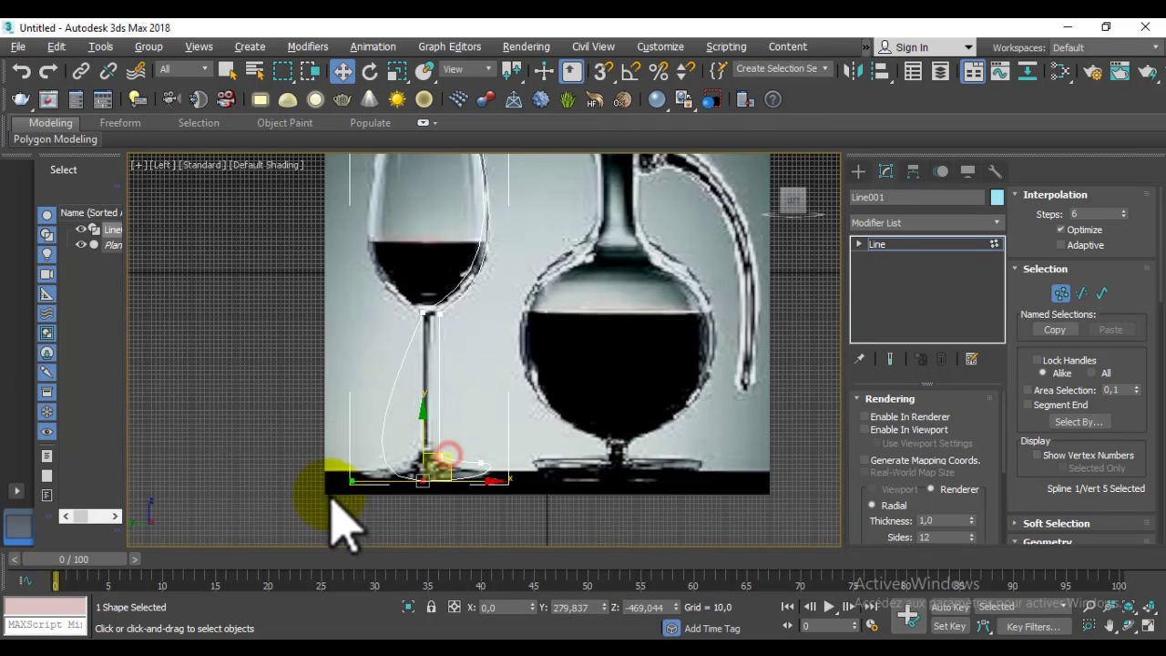
{"action": "left_click_drag", "start_coordinate": [346, 476], "coordinate": [390, 373]}
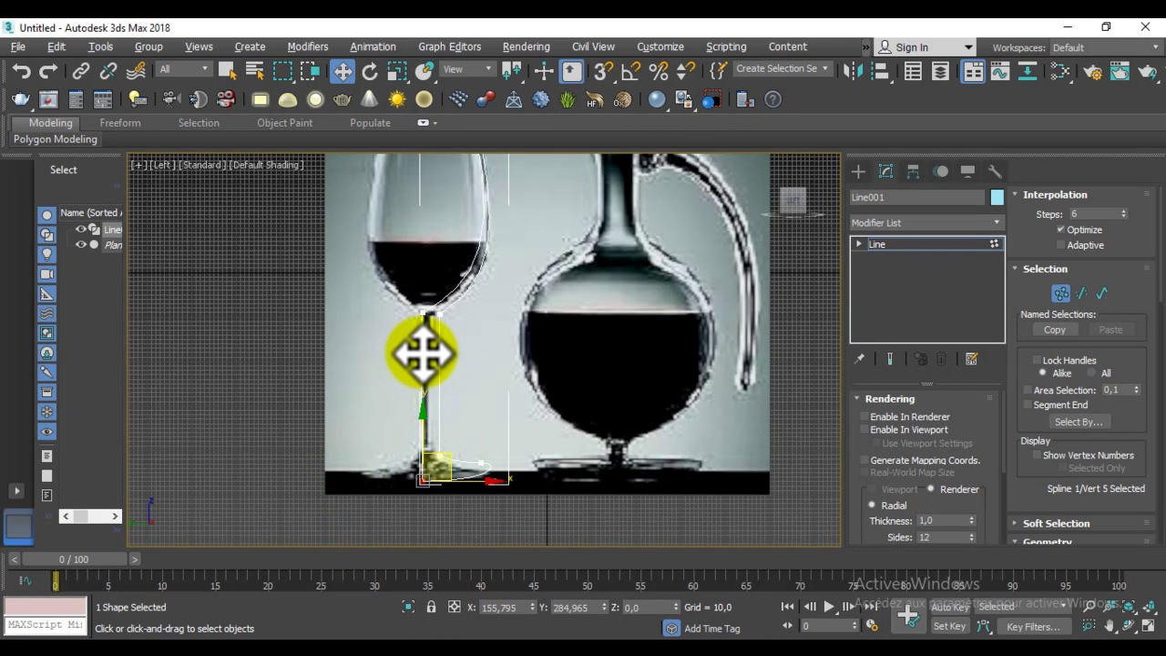
{"action": "scroll", "coordinate": [482, 447], "scroll_direction": "up", "scroll_amount": 2}
{"action": "scroll", "coordinate": [475, 438], "scroll_direction": "up", "scroll_amount": 3}
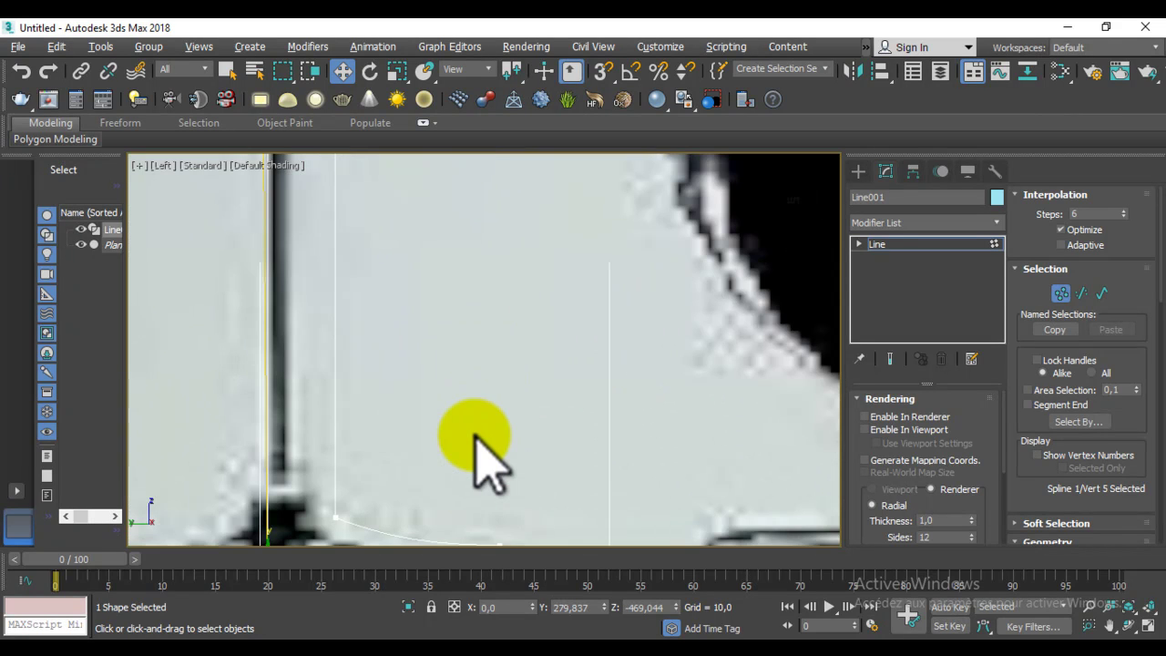
{"action": "scroll", "coordinate": [475, 447], "scroll_direction": "down", "scroll_amount": 5}
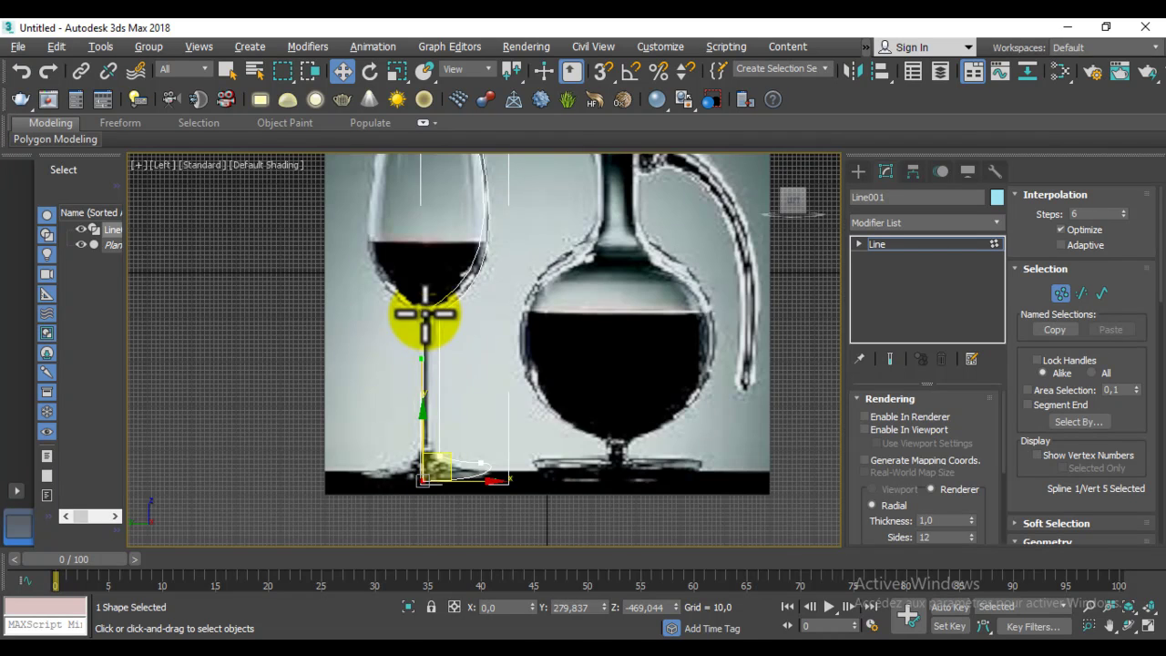
{"action": "scroll", "coordinate": [483, 401], "scroll_direction": "up", "scroll_amount": 1}
{"action": "scroll", "coordinate": [517, 362], "scroll_direction": "down", "scroll_amount": 2}
Step: Frame the glass foot and select its bottom-left corner vertex
{"action": "scroll", "coordinate": [492, 410], "scroll_direction": "down", "scroll_amount": 1}
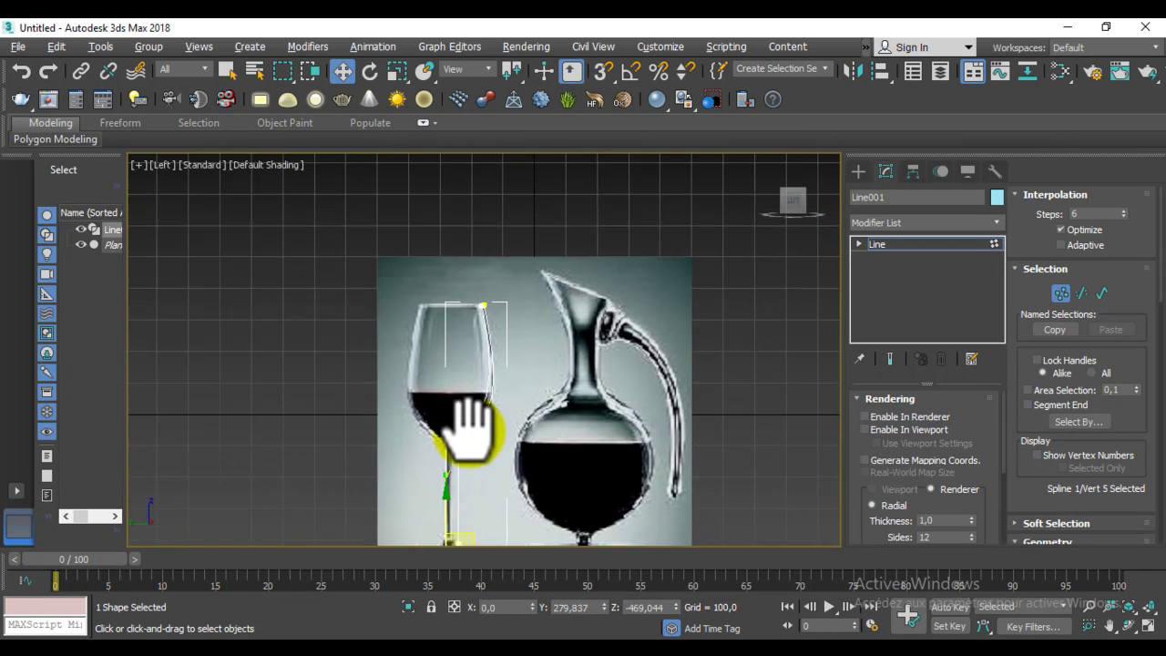
{"action": "scroll", "coordinate": [492, 383], "scroll_direction": "up", "scroll_amount": 3}
{"action": "scroll", "coordinate": [510, 437], "scroll_direction": "down", "scroll_amount": 1}
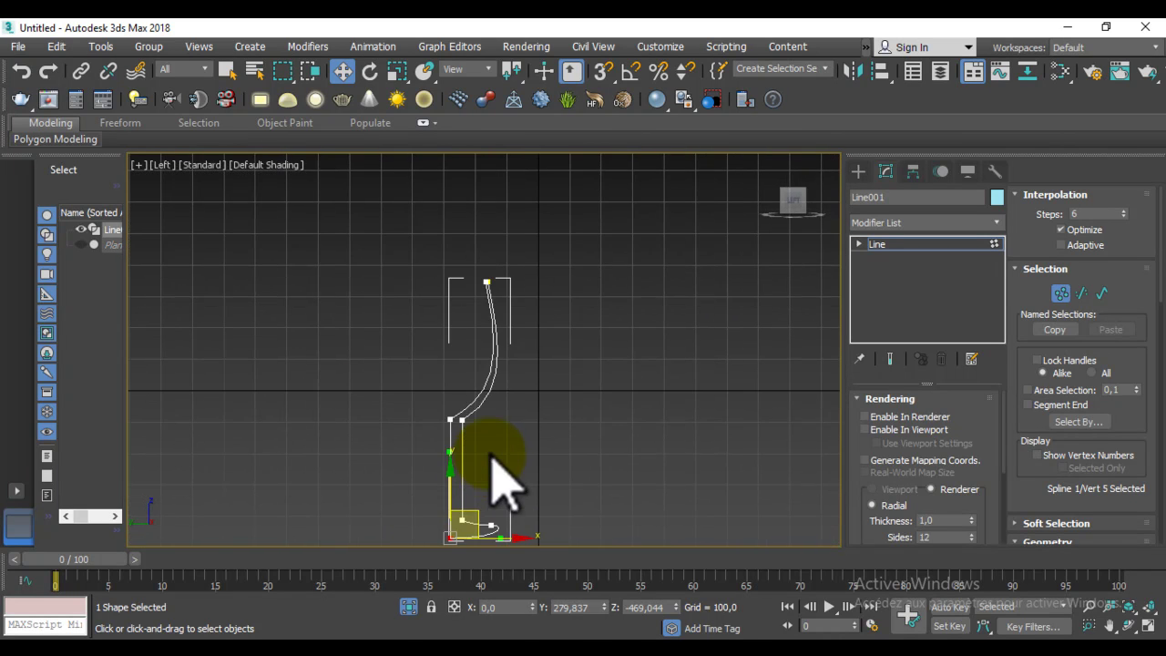
{"action": "middle_click_drag", "start_coordinate": [501, 482], "coordinate": [495, 364]}
{"action": "scroll", "coordinate": [506, 497], "scroll_direction": "up", "scroll_amount": 2}
{"action": "mouse_move", "coordinate": [505, 497]}
{"action": "middle_mouse_down"}
{"action": "mouse_move", "coordinate": [533, 347]}
{"action": "mouse_move", "coordinate": [481, 377]}
{"action": "middle_mouse_up"}
{"action": "left_click", "coordinate": [418, 391]}
{"action": "scroll", "coordinate": [477, 364], "scroll_direction": "down", "scroll_amount": 1}
{"action": "left_click", "coordinate": [408, 447]}
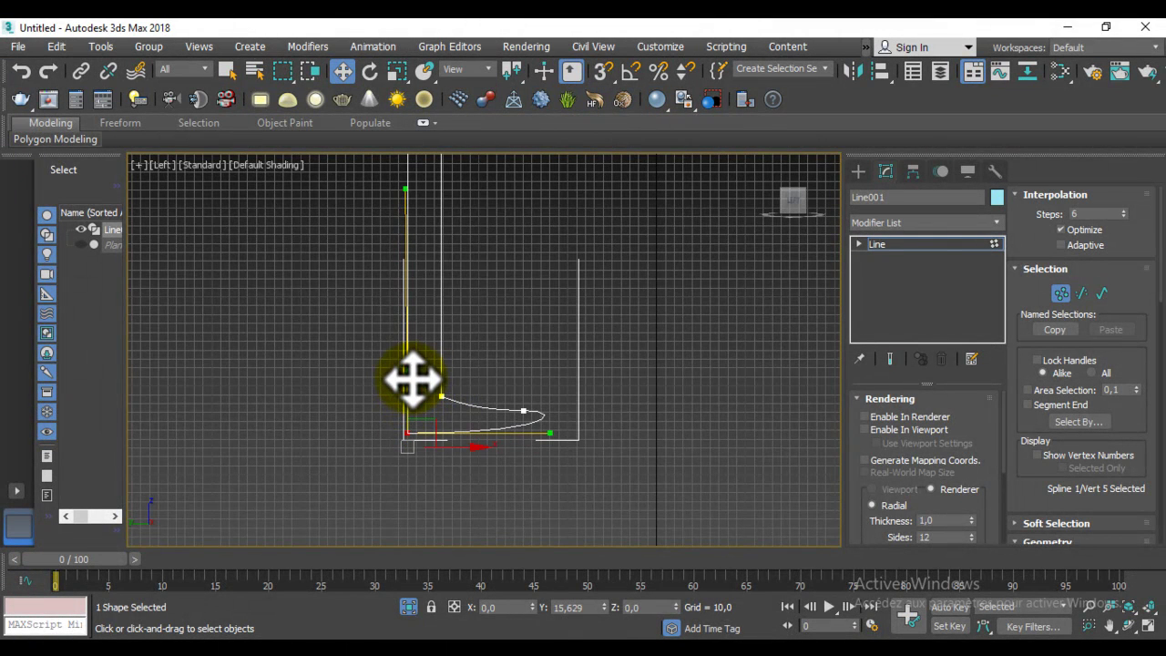
{"action": "scroll", "coordinate": [413, 376], "scroll_direction": "up", "scroll_amount": 3}
{"action": "middle_click_drag", "start_coordinate": [424, 373], "coordinate": [443, 371]}
Step: With snapping toggled, move the foot's middle vertex and tilt its tangents to reshape the foot curve
{"action": "key", "text": "s"}
{"action": "scroll", "coordinate": [464, 373], "scroll_direction": "up", "scroll_amount": 2}
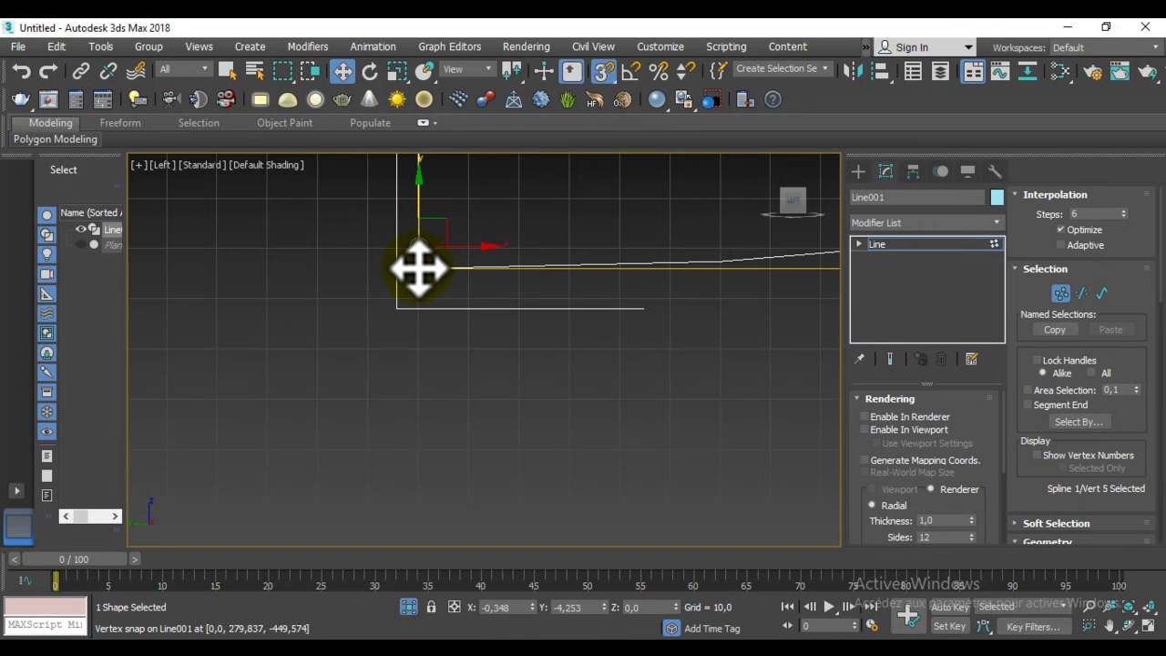
{"action": "scroll", "coordinate": [455, 338], "scroll_direction": "down", "scroll_amount": 3}
{"action": "middle_click_drag", "start_coordinate": [455, 338], "coordinate": [360, 428]}
{"action": "scroll", "coordinate": [360, 428], "scroll_direction": "down", "scroll_amount": 2}
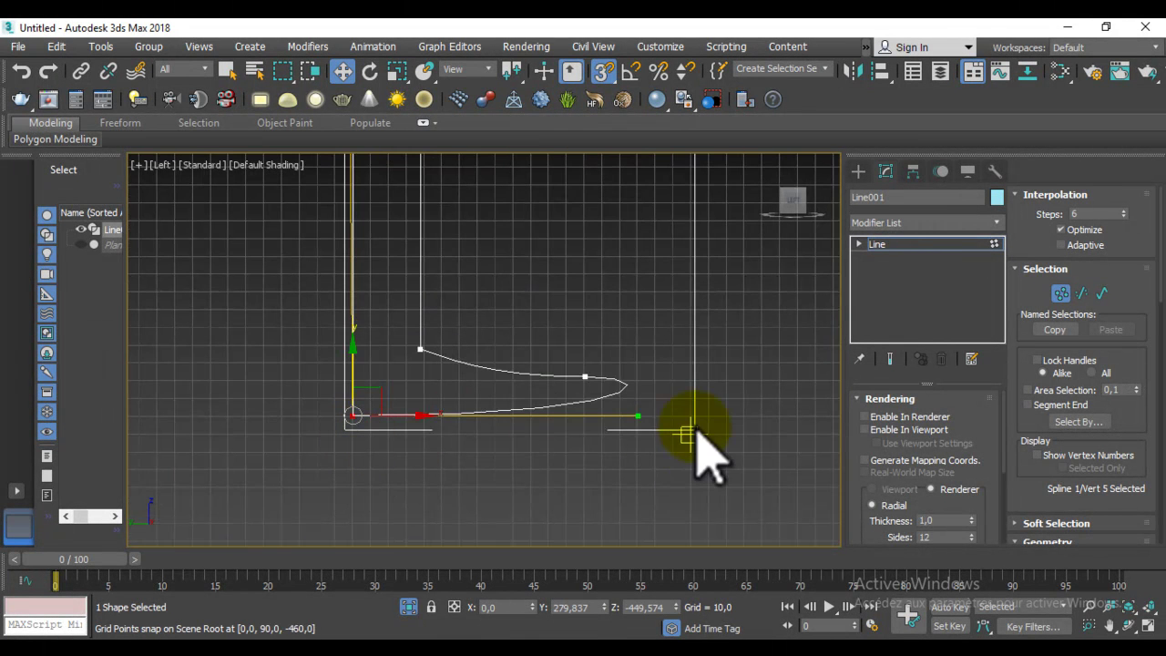
{"action": "left_click", "coordinate": [588, 378]}
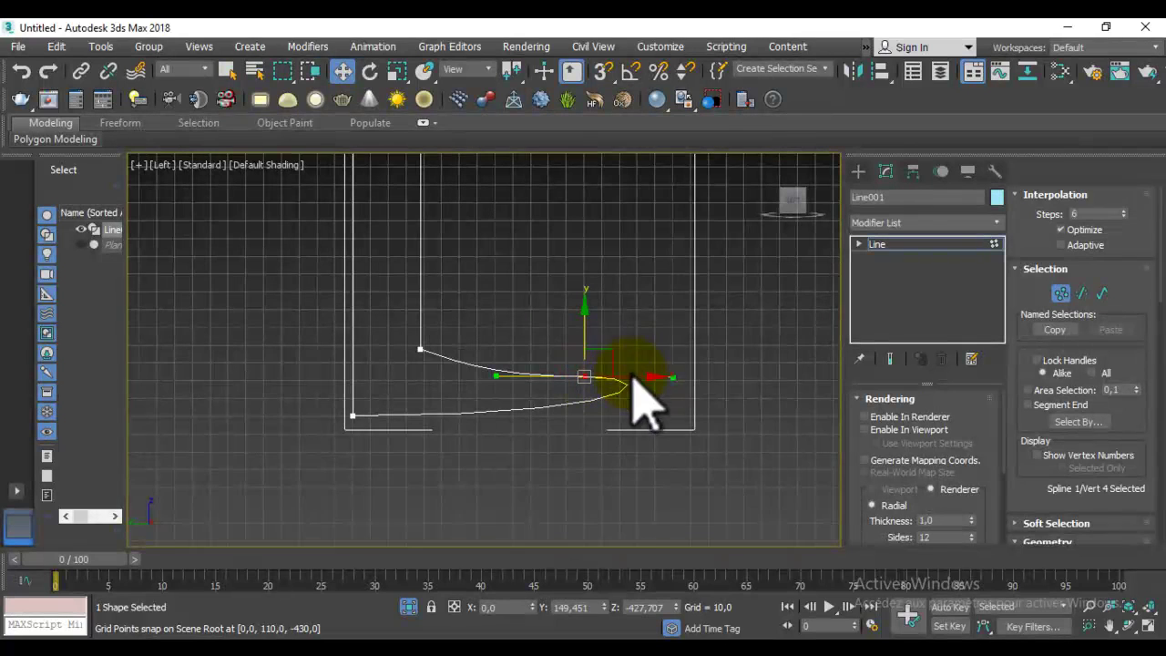
{"action": "key", "text": "s"}
{"action": "left_click_drag", "start_coordinate": [590, 321], "coordinate": [591, 327]}
{"action": "key", "text": "s"}
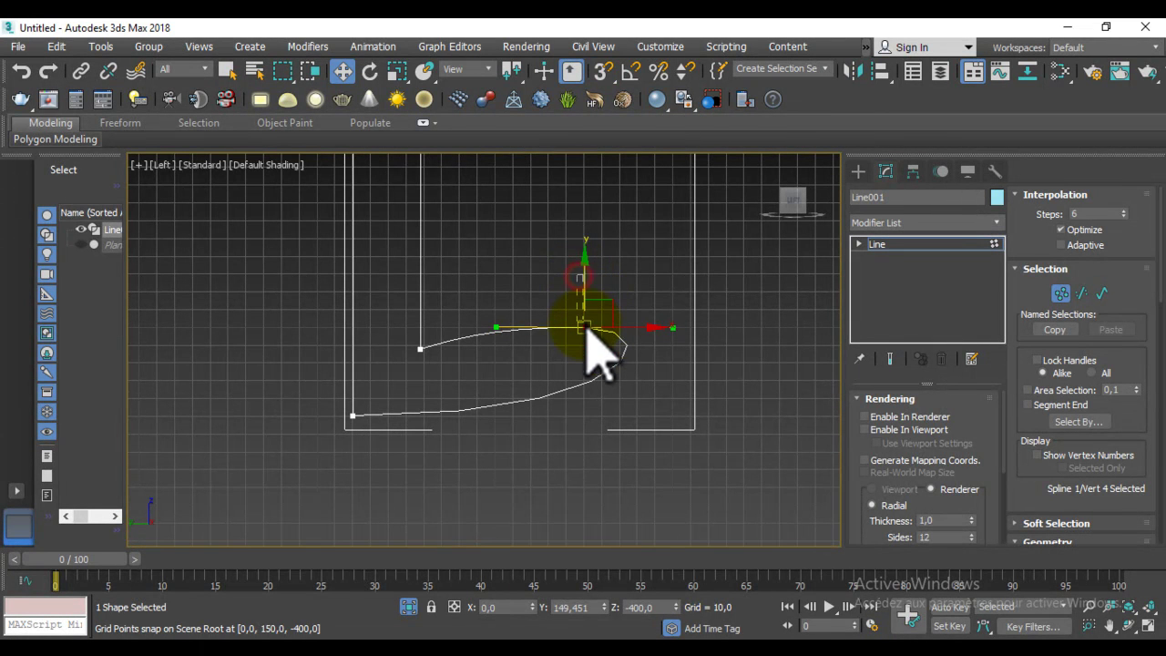
{"action": "left_click_drag", "start_coordinate": [588, 283], "coordinate": [605, 345]}
{"action": "left_click_drag", "start_coordinate": [669, 395], "coordinate": [675, 410]}
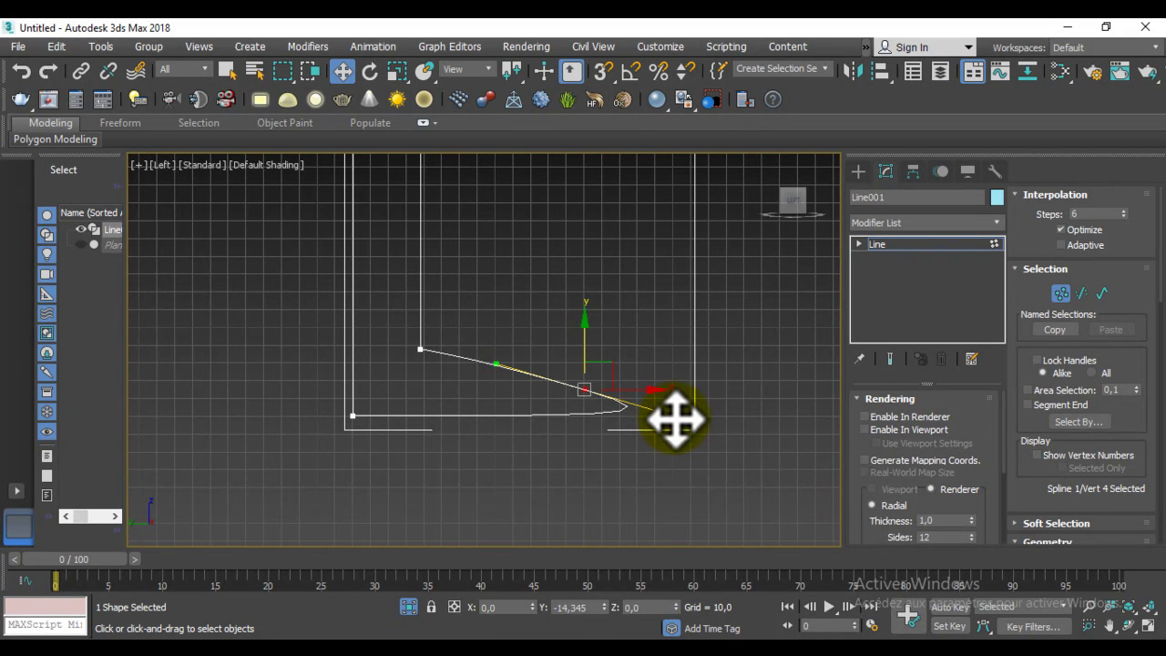
{"action": "left_click_drag", "start_coordinate": [676, 419], "coordinate": [672, 416]}
Step: Make the stem–foot vertex a Bezier vertex so its handles follow the stem
{"action": "left_click", "coordinate": [434, 353]}
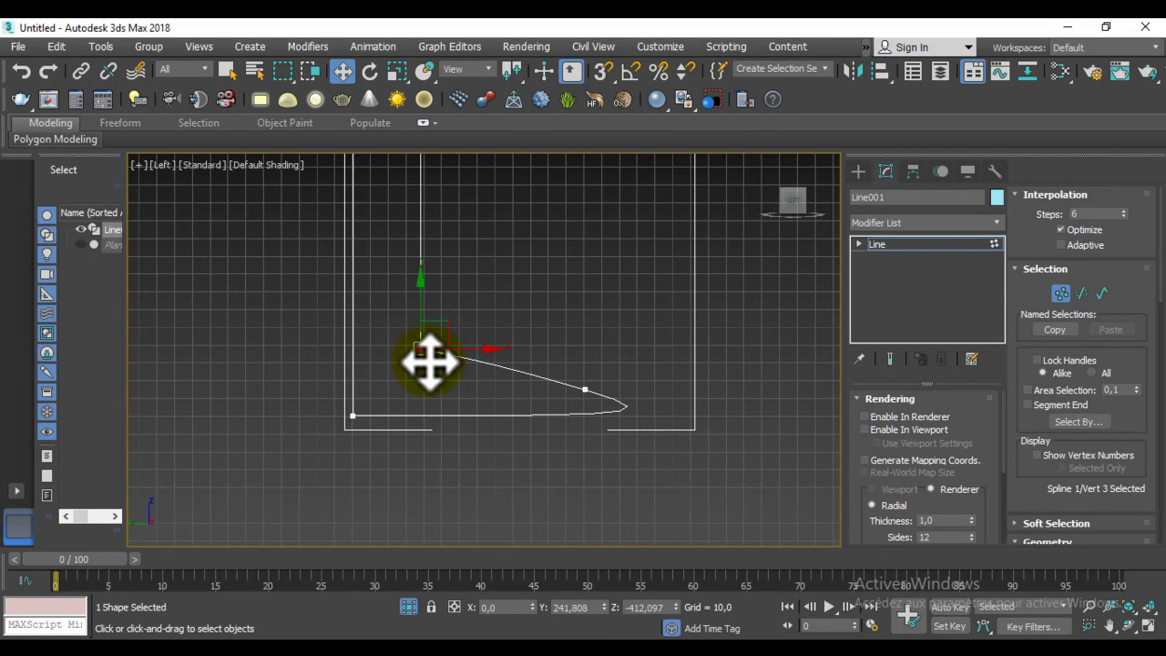
{"action": "right_click", "coordinate": [427, 359]}
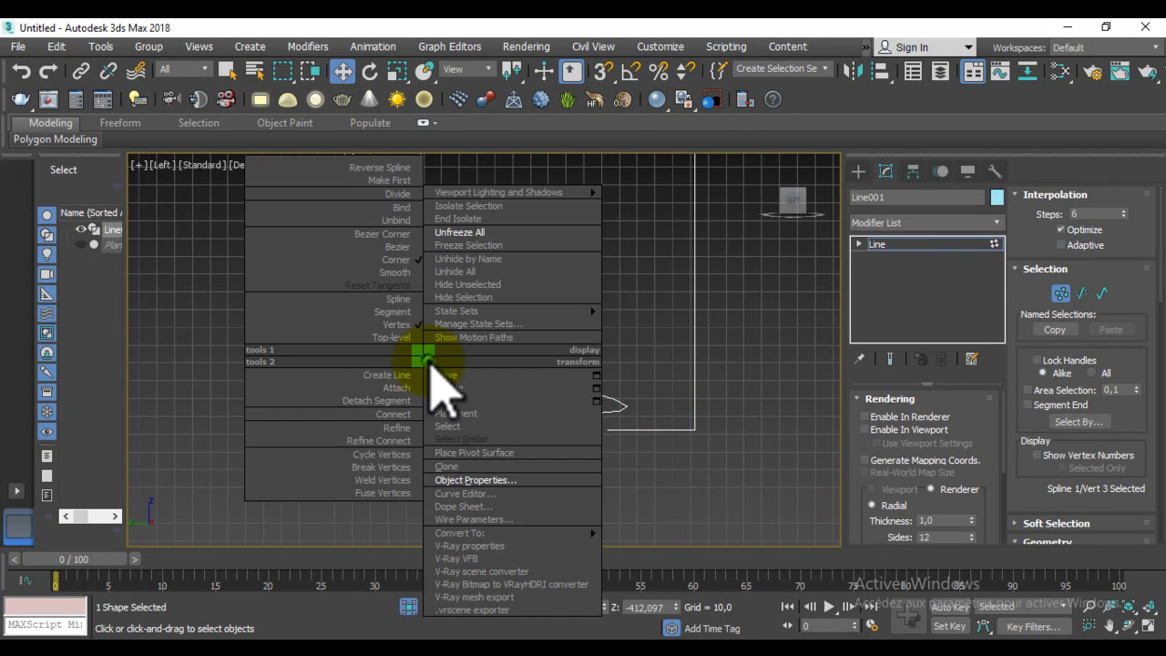
{"action": "left_click", "coordinate": [409, 247]}
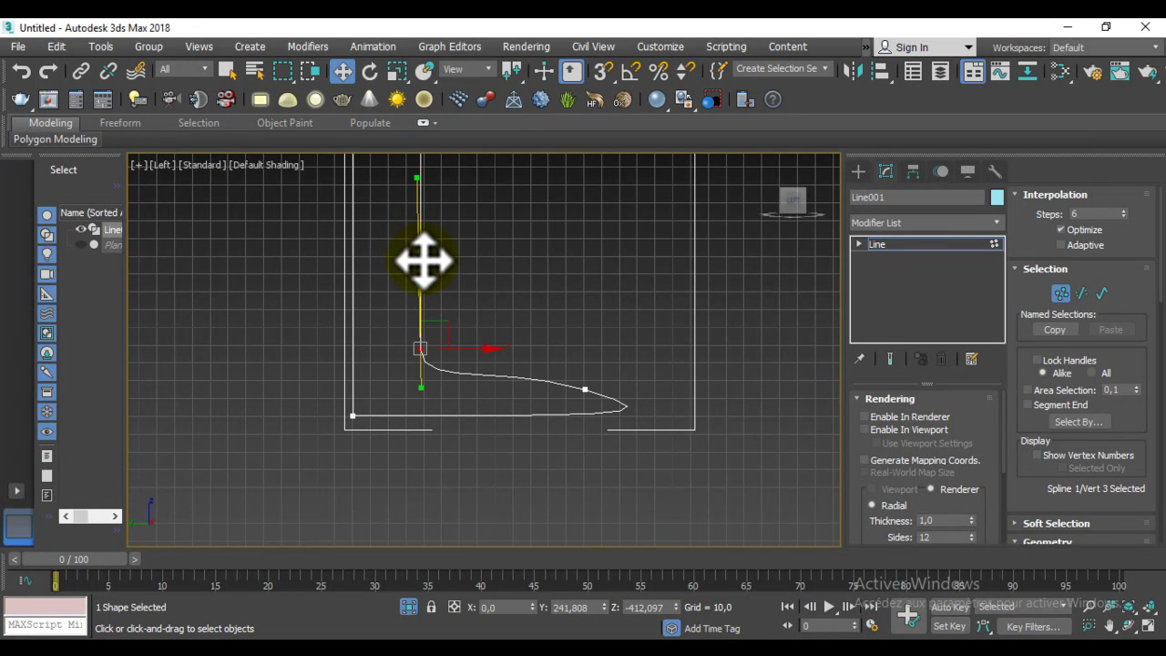
{"action": "mouse_move", "coordinate": [451, 296]}
{"action": "middle_mouse_down"}
{"action": "mouse_move", "coordinate": [447, 481]}
{"action": "mouse_move", "coordinate": [448, 202]}
{"action": "mouse_move", "coordinate": [460, 319]}
{"action": "middle_mouse_up"}
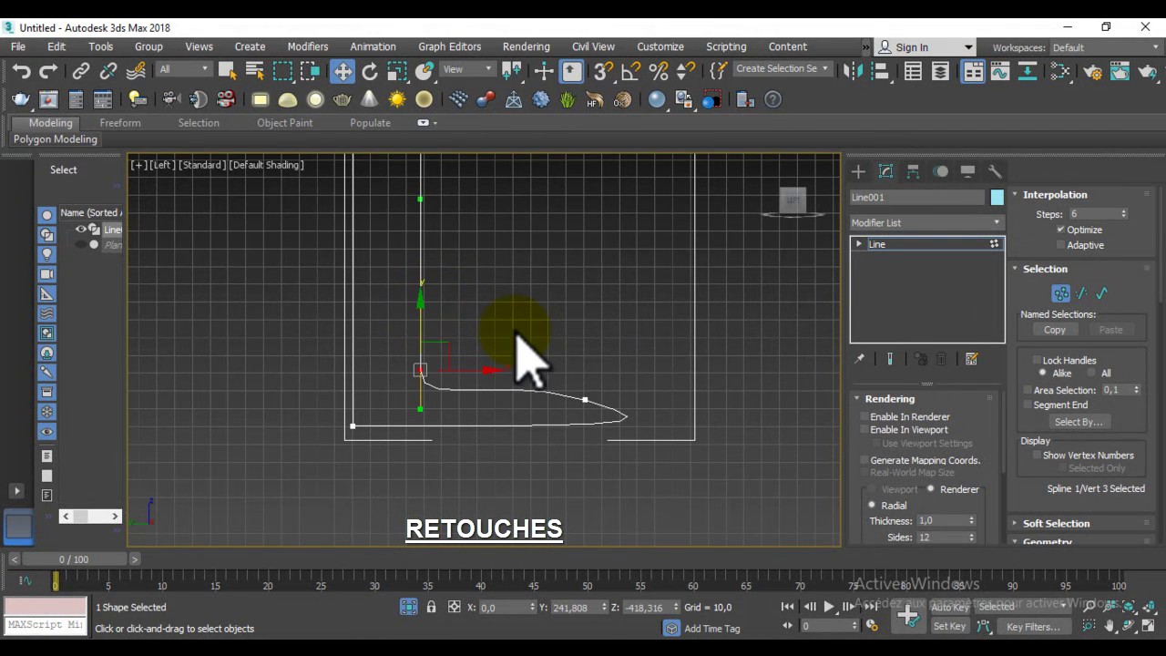
Step: Orbit to check the profile in 3D, then return to the Left view via the ViewCube
{"action": "scroll", "coordinate": [529, 360], "scroll_direction": "down", "scroll_amount": 3}
{"action": "mouse_move", "coordinate": [533, 273]}
{"action": "middle_mouse_down"}
{"action": "mouse_move", "coordinate": [495, 313]}
{"action": "mouse_move", "coordinate": [479, 458]}
{"action": "mouse_move", "coordinate": [487, 374]}
{"action": "middle_mouse_up"}
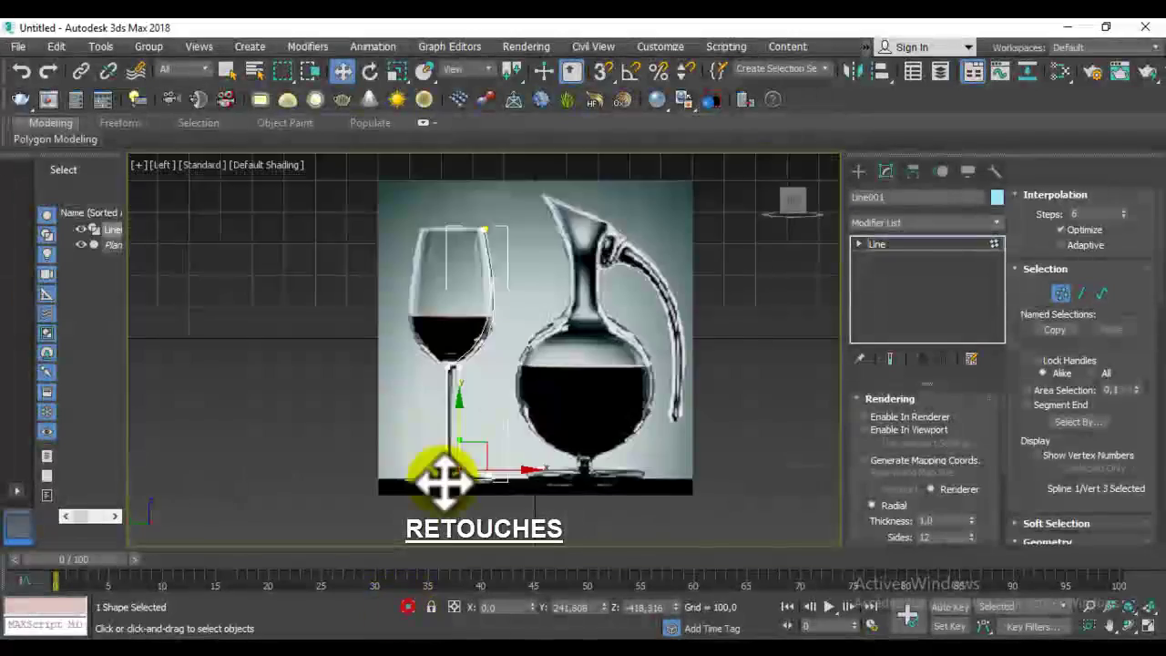
{"action": "mouse_move", "coordinate": [542, 387]}
{"action": "middle_mouse_down", "text": "alt"}
{"action": "mouse_move", "coordinate": [477, 359]}
{"action": "mouse_move", "coordinate": [628, 395]}
{"action": "mouse_move", "coordinate": [743, 390]}
{"action": "mouse_move", "coordinate": [521, 417]}
{"action": "mouse_move", "coordinate": [443, 391]}
{"action": "middle_mouse_up", "text": "alt"}
{"action": "left_click", "coordinate": [795, 208]}
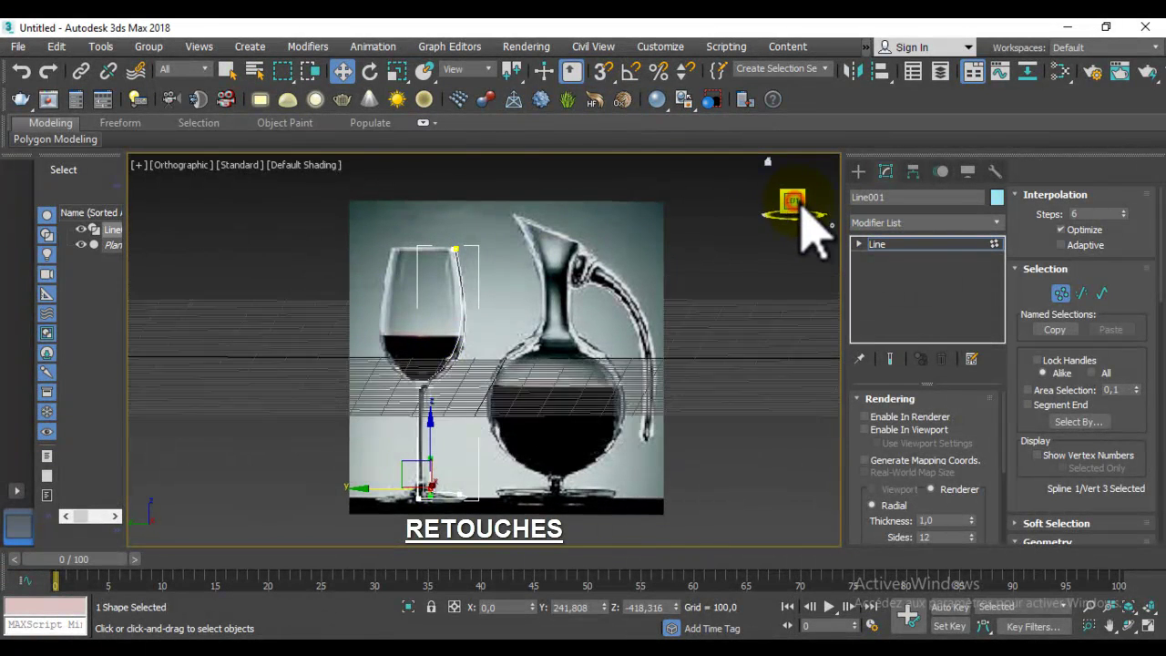
{"action": "middle_click_drag", "start_coordinate": [625, 365], "coordinate": [602, 382]}
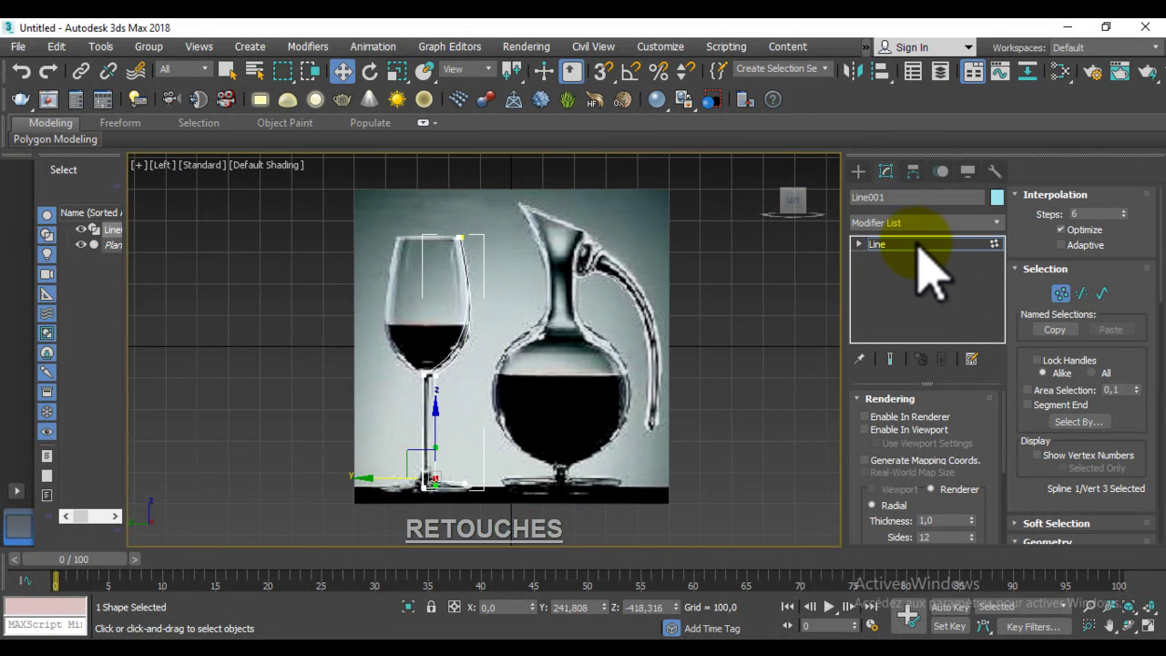
Step: Exit Vertex sub-object mode and open the Modifier List for Line001
{"action": "left_click", "coordinate": [888, 244]}
{"action": "left_click", "coordinate": [902, 222]}
{"action": "left_click", "coordinate": [891, 173]}
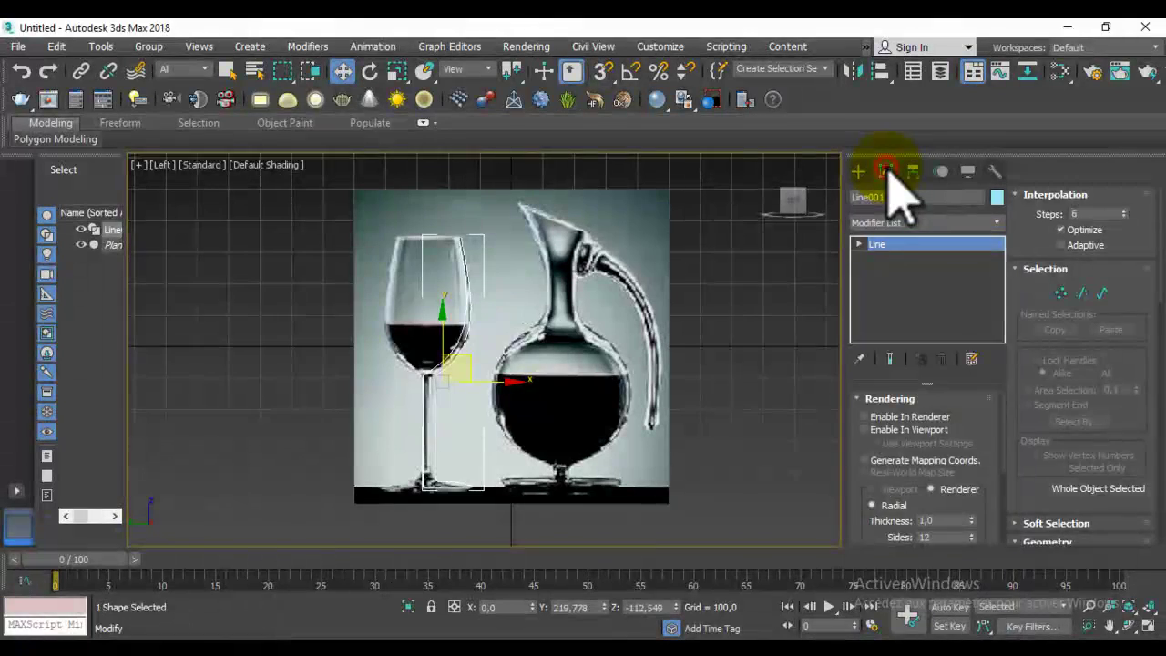
{"action": "left_click", "coordinate": [911, 222]}
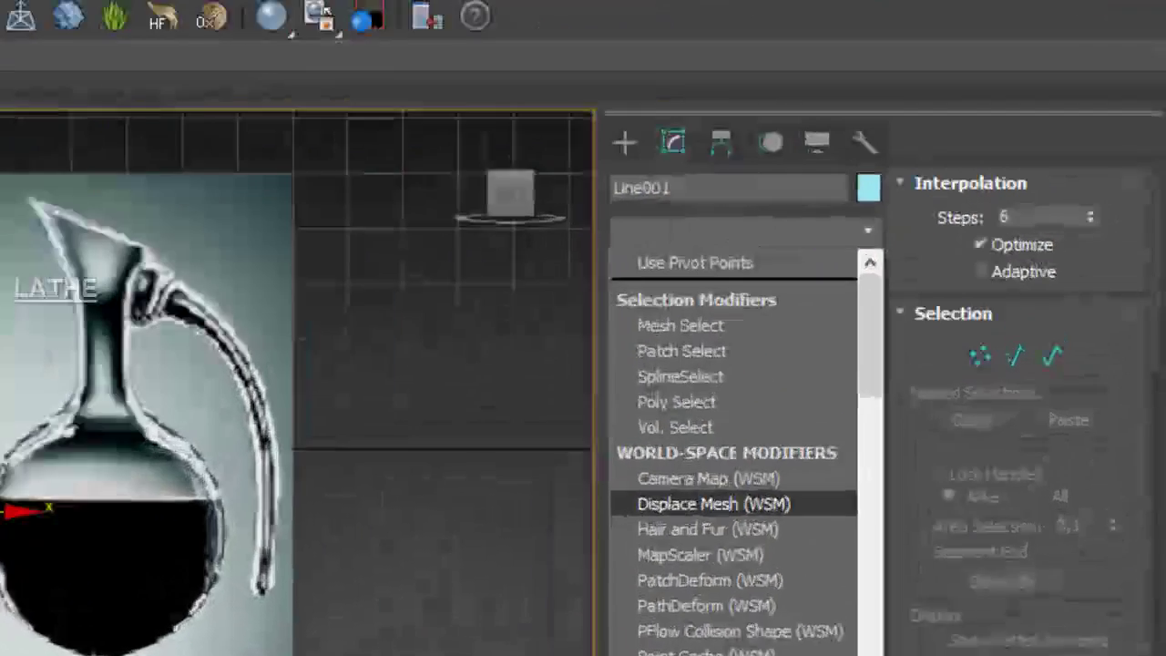
Step: Apply a Lathe modifier (360°, 16 segments) and orbit and frame the revolved glass
{"action": "key", "text": "l"}
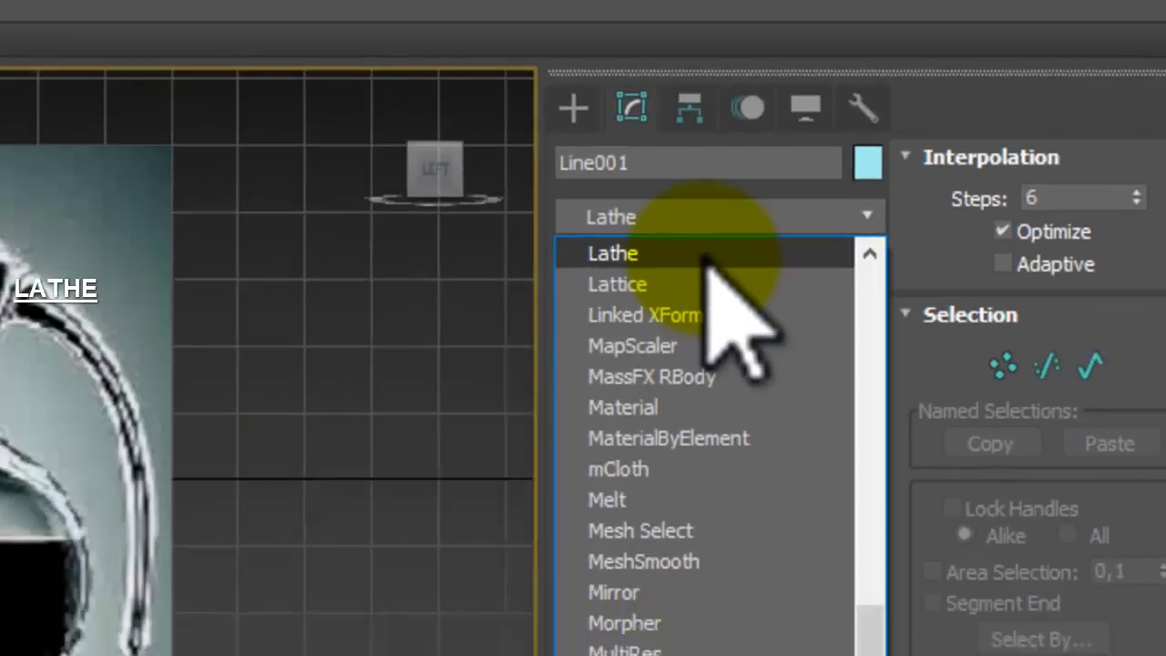
{"action": "left_click", "coordinate": [1039, 193]}
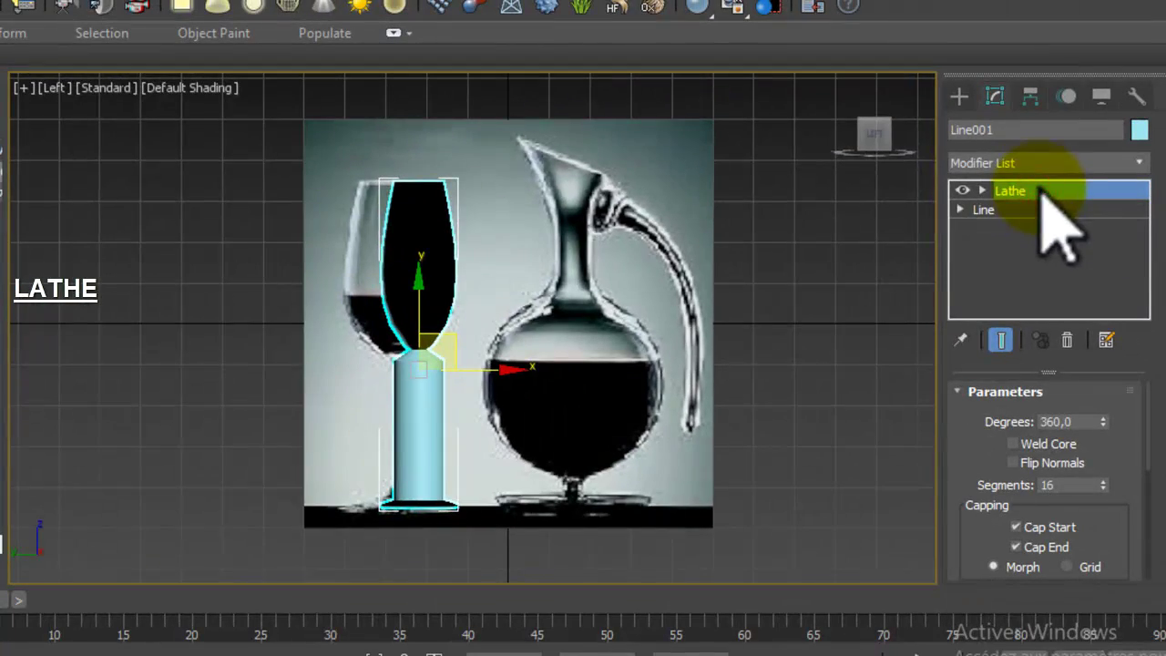
{"action": "mouse_move", "coordinate": [463, 271]}
{"action": "middle_mouse_down", "text": "alt"}
{"action": "mouse_move", "coordinate": [534, 333]}
{"action": "mouse_move", "coordinate": [650, 372]}
{"action": "mouse_move", "coordinate": [424, 299]}
{"action": "mouse_move", "coordinate": [471, 289]}
{"action": "middle_mouse_up", "text": "alt"}
{"action": "left_click", "coordinate": [876, 141]}
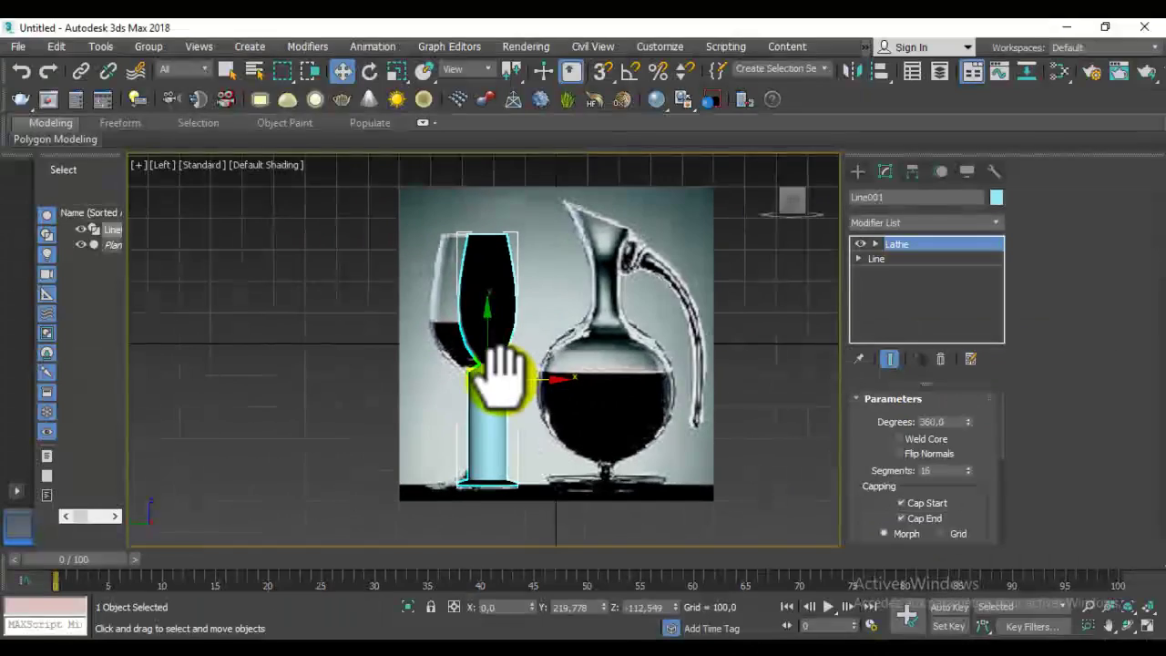
{"action": "mouse_move", "coordinate": [502, 368]}
{"action": "middle_mouse_down", "text": "alt"}
{"action": "mouse_move", "coordinate": [508, 286]}
{"action": "mouse_move", "coordinate": [601, 341]}
{"action": "mouse_move", "coordinate": [773, 344]}
{"action": "mouse_move", "coordinate": [739, 416]}
{"action": "mouse_move", "coordinate": [729, 479]}
{"action": "mouse_move", "coordinate": [757, 486]}
{"action": "mouse_move", "coordinate": [789, 471]}
{"action": "mouse_move", "coordinate": [774, 443]}
{"action": "middle_mouse_up", "text": "alt"}
{"action": "key", "text": "z"}
{"action": "mouse_move", "coordinate": [493, 383]}
{"action": "middle_mouse_down"}
{"action": "mouse_move", "coordinate": [482, 395]}
{"action": "mouse_move", "coordinate": [493, 420]}
{"action": "middle_mouse_up"}
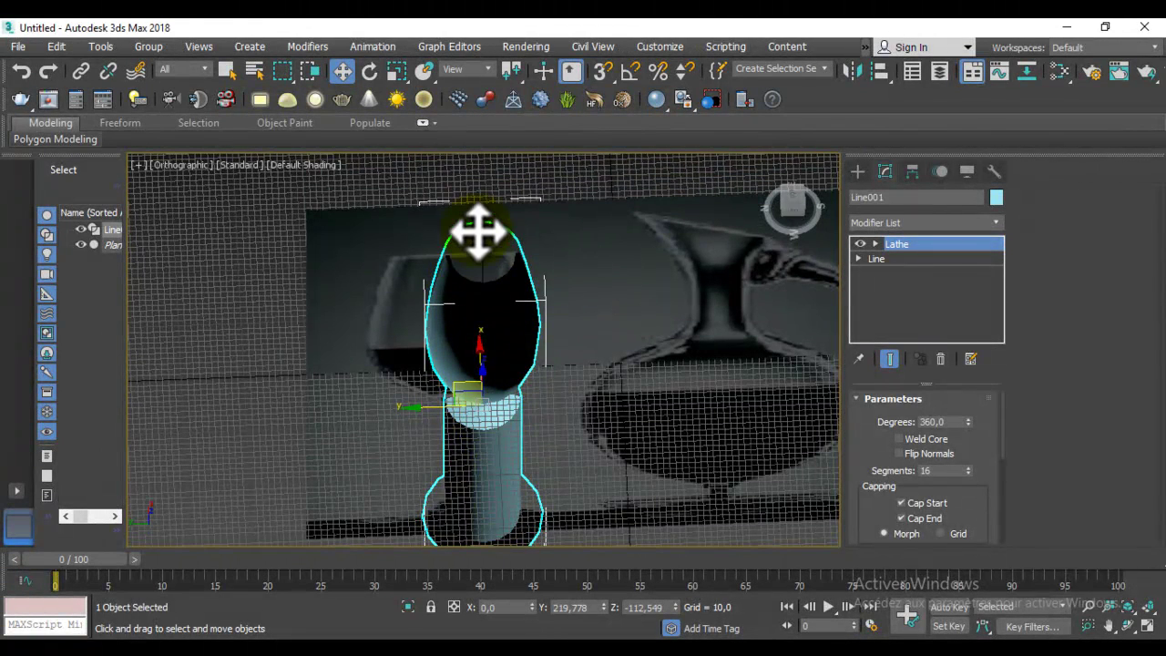
{"action": "middle_click_drag", "start_coordinate": [491, 330], "coordinate": [542, 288]}
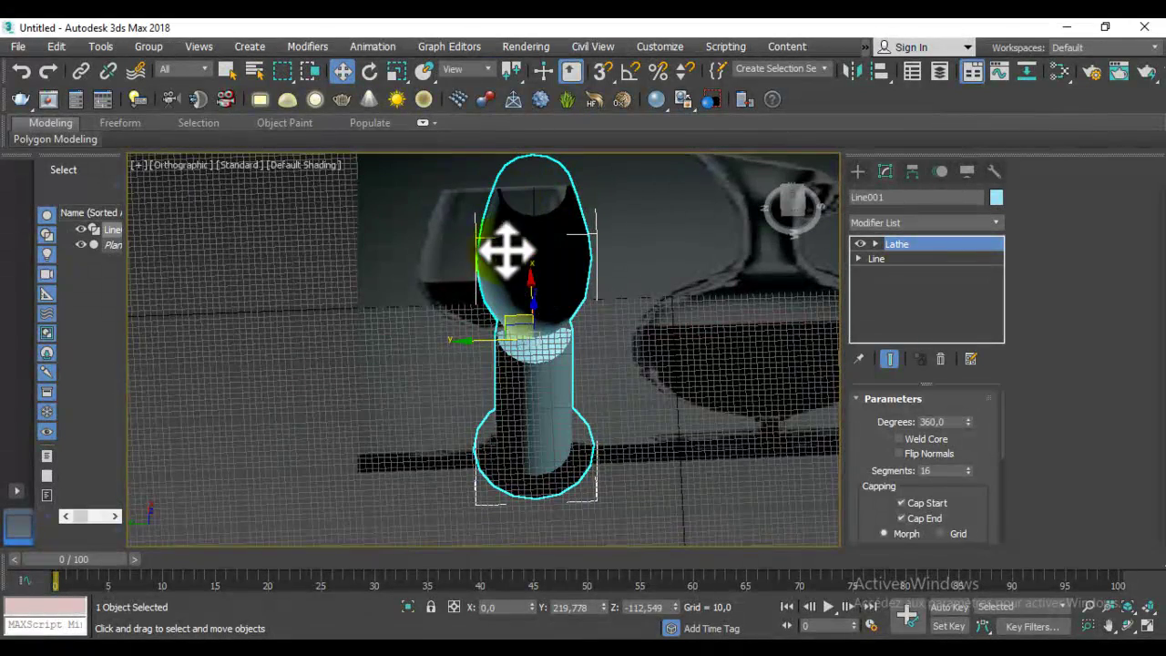
Step: Move the Lathe Axis along X onto the stem's centre line and orbit to check the glass
{"action": "left_click", "coordinate": [794, 218]}
{"action": "left_click", "coordinate": [876, 244]}
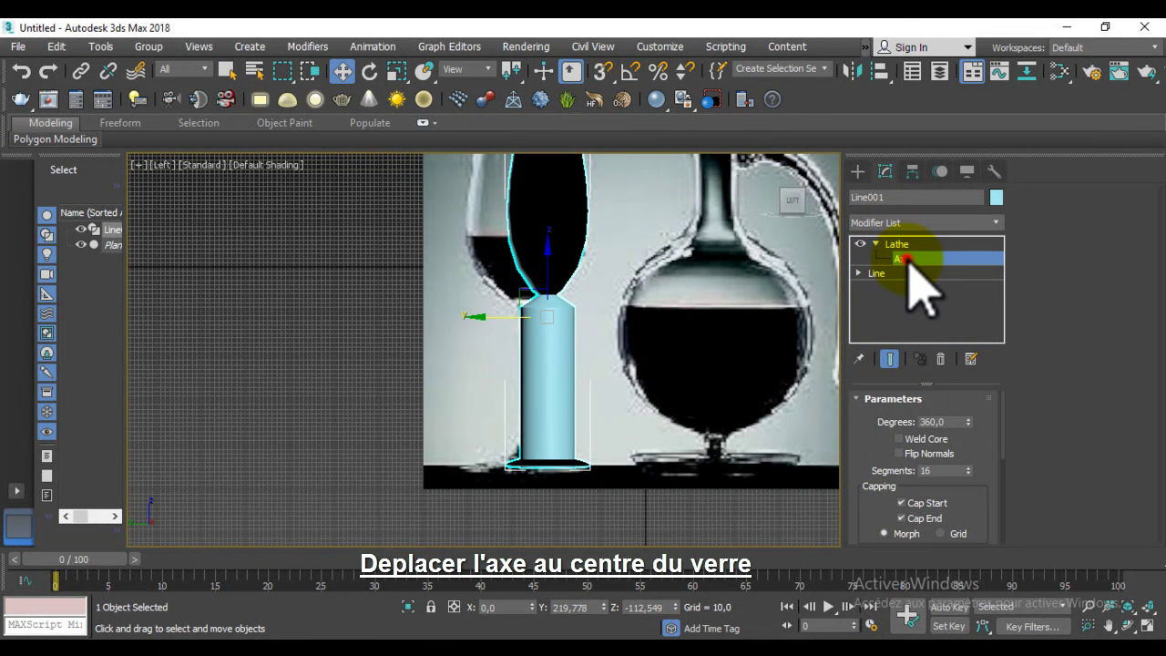
{"action": "middle_click_drag", "start_coordinate": [508, 373], "coordinate": [491, 376]}
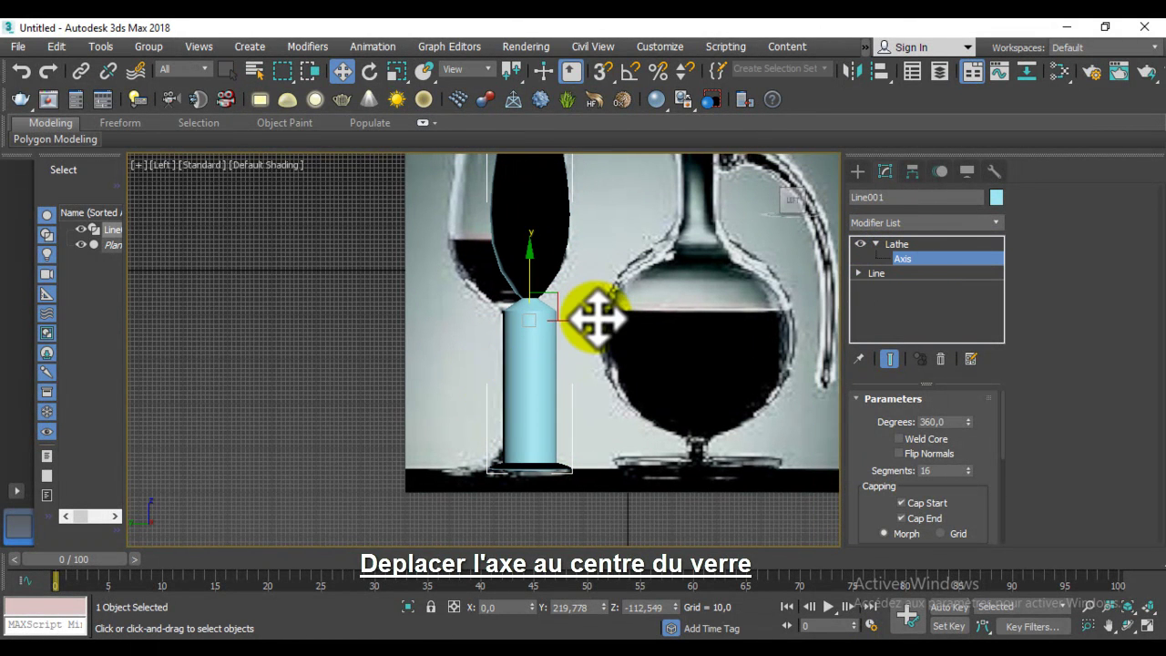
{"action": "left_click_drag", "start_coordinate": [593, 318], "coordinate": [574, 319]}
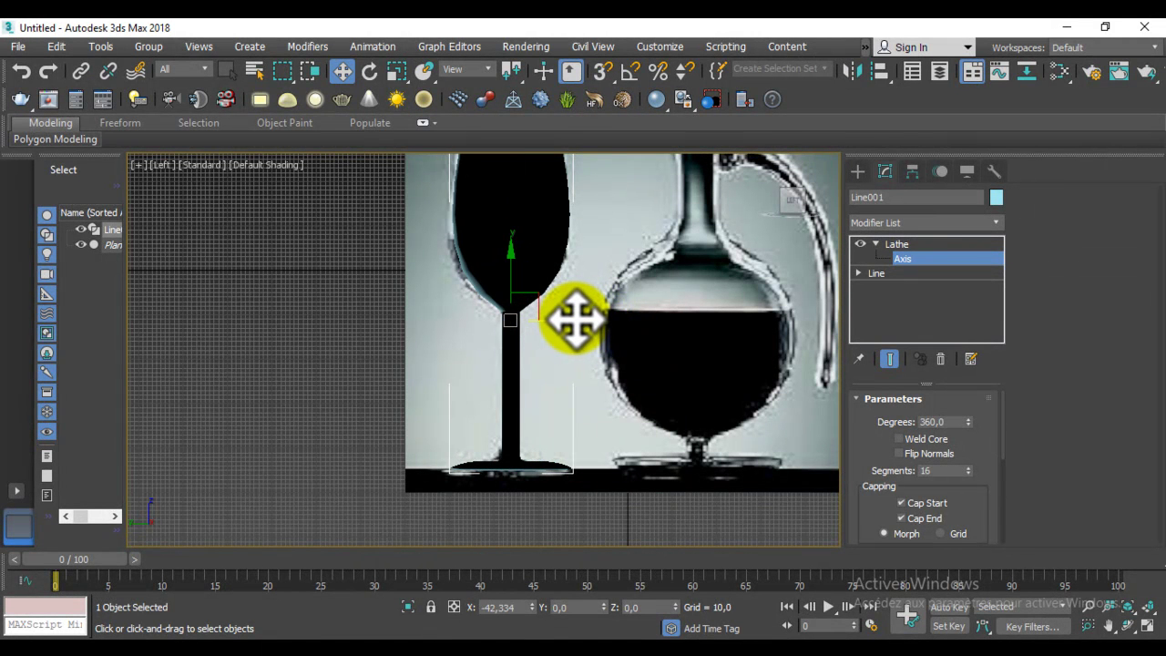
{"action": "scroll", "coordinate": [565, 264], "scroll_direction": "down", "scroll_amount": 2}
{"action": "middle_click_drag", "start_coordinate": [567, 268], "coordinate": [581, 337]}
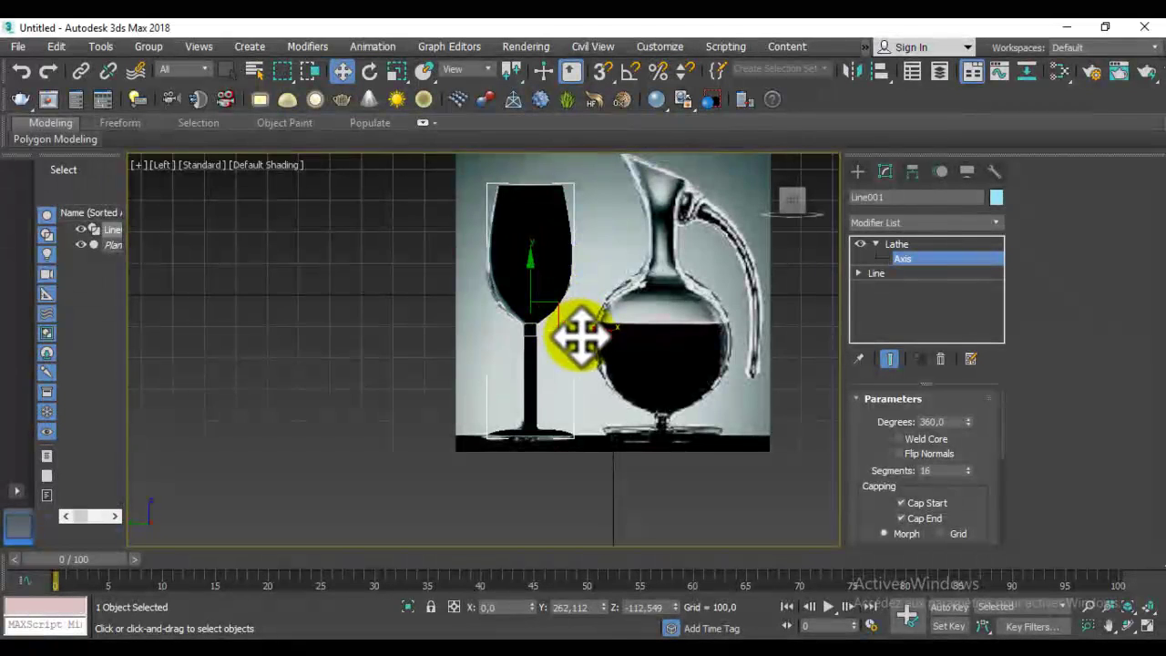
{"action": "left_click_drag", "start_coordinate": [580, 327], "coordinate": [577, 327]}
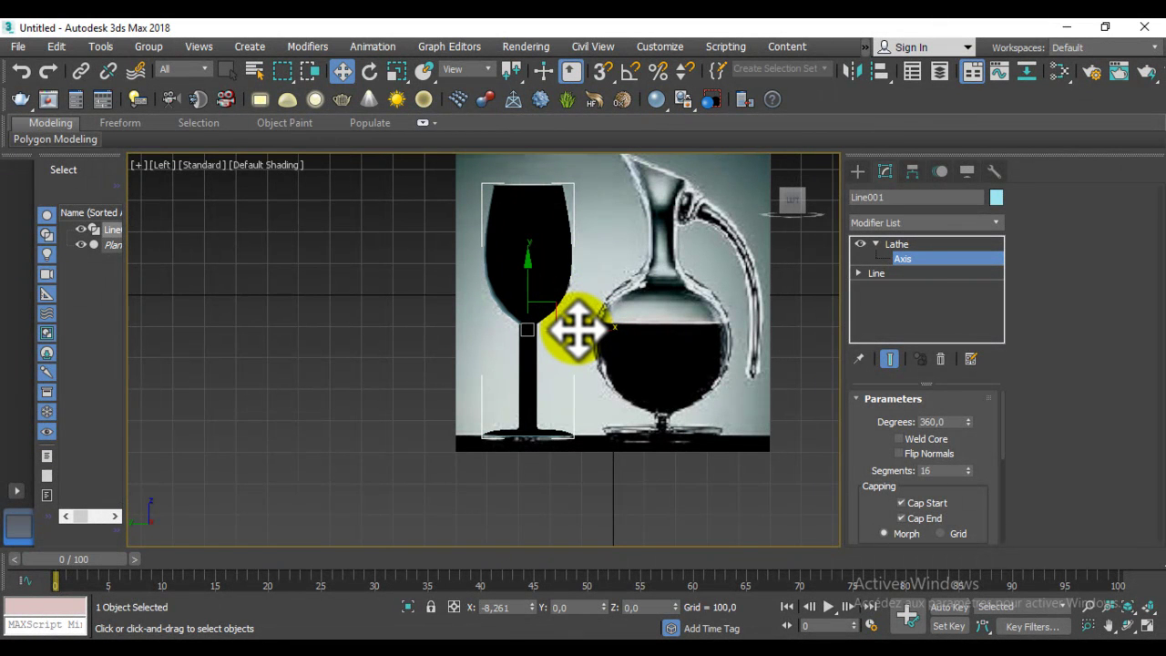
{"action": "left_click_drag", "start_coordinate": [578, 327], "coordinate": [579, 328]}
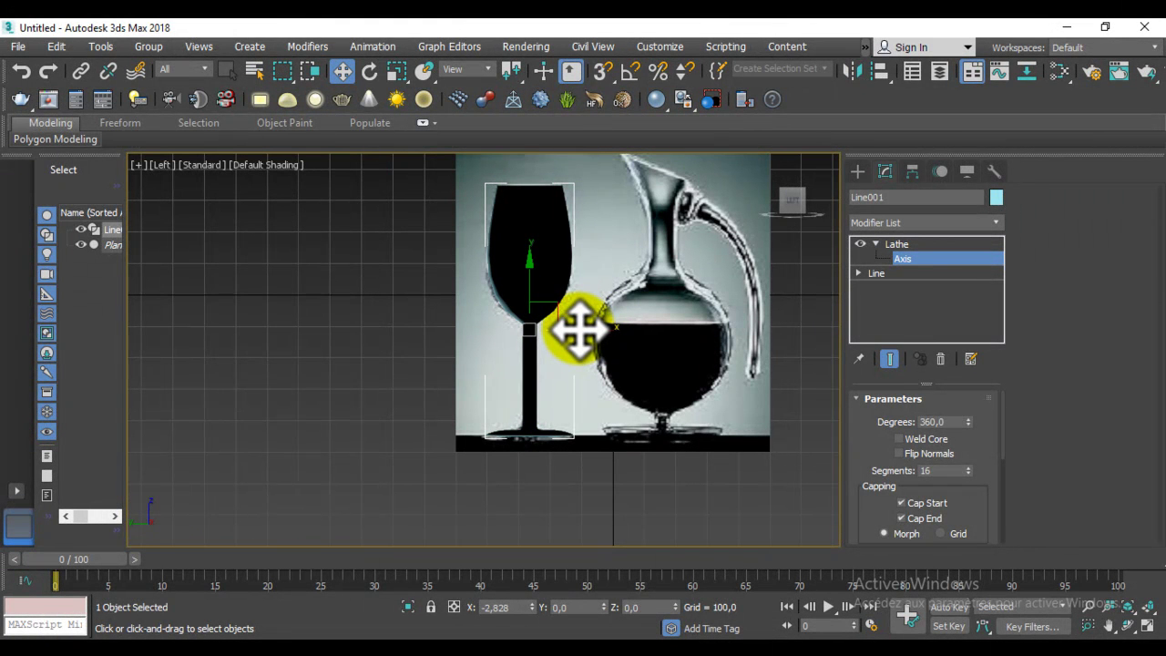
{"action": "mouse_move", "coordinate": [591, 273]}
{"action": "middle_mouse_down", "text": "alt"}
{"action": "mouse_move", "coordinate": [715, 365]}
{"action": "mouse_move", "coordinate": [594, 369]}
{"action": "mouse_move", "coordinate": [594, 292]}
{"action": "mouse_move", "coordinate": [590, 301]}
{"action": "middle_mouse_up", "text": "alt"}
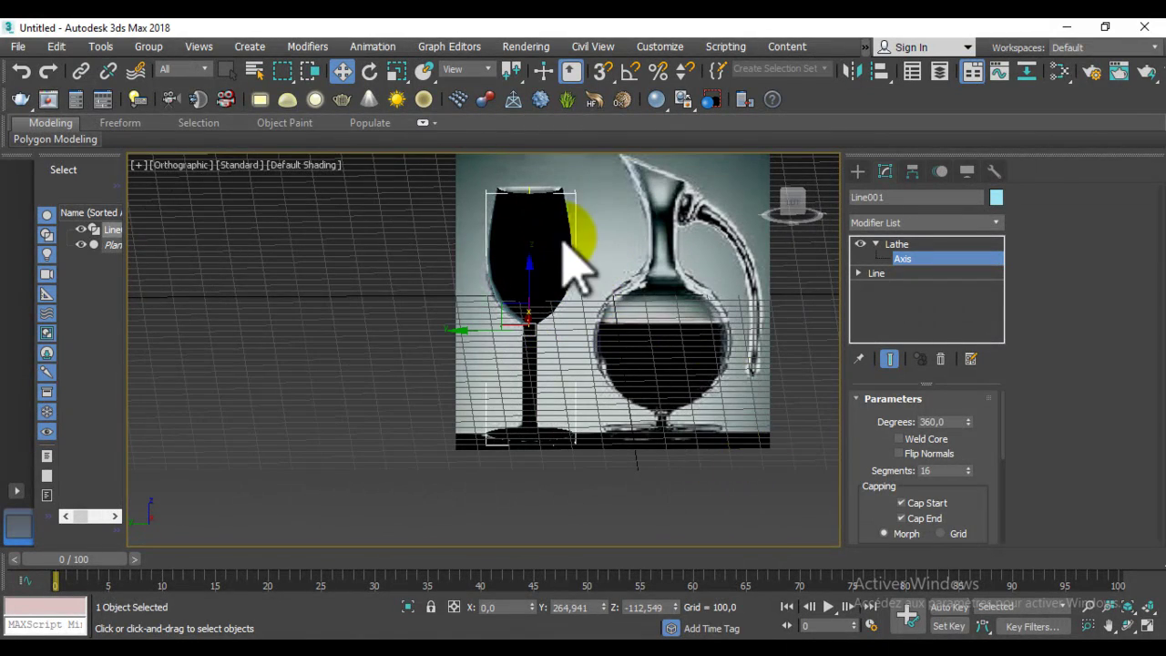
{"action": "scroll", "coordinate": [568, 260], "scroll_direction": "up", "scroll_amount": 5}
{"action": "middle_click_drag", "start_coordinate": [534, 268], "coordinate": [535, 274]}
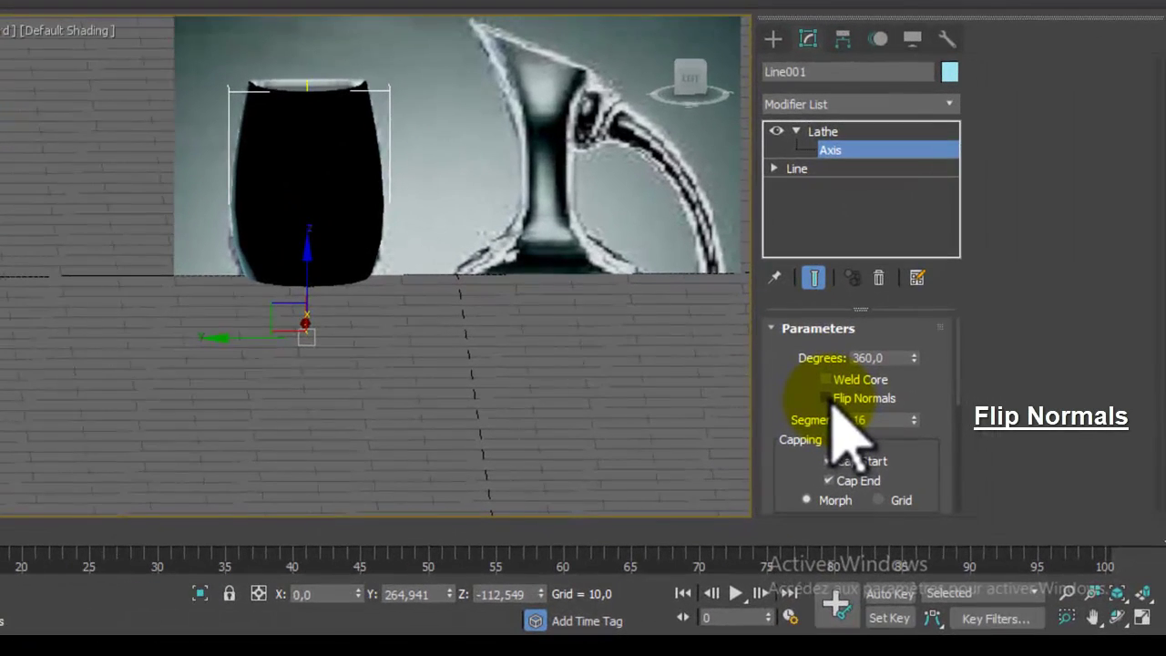
Step: Enable Flip Normals on the Lathe so the glass shades solid blue
{"action": "left_click", "coordinate": [826, 399]}
{"action": "scroll", "coordinate": [403, 52], "scroll_direction": "down", "scroll_amount": 5}
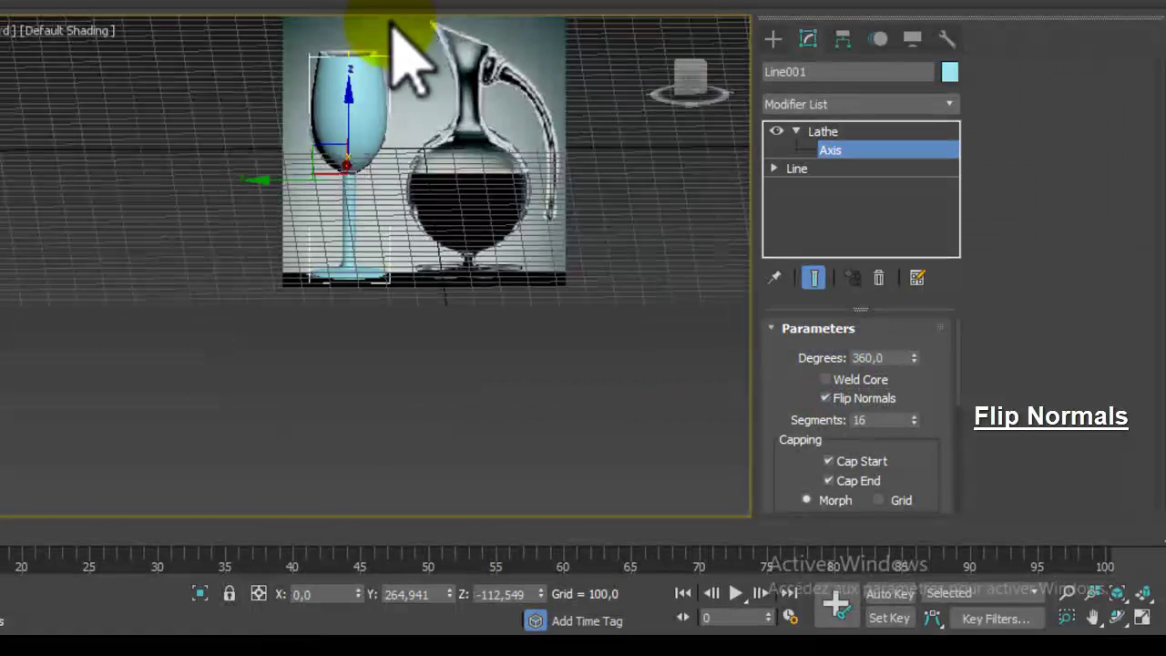
{"action": "scroll", "coordinate": [637, 119], "scroll_direction": "up", "scroll_amount": 3}
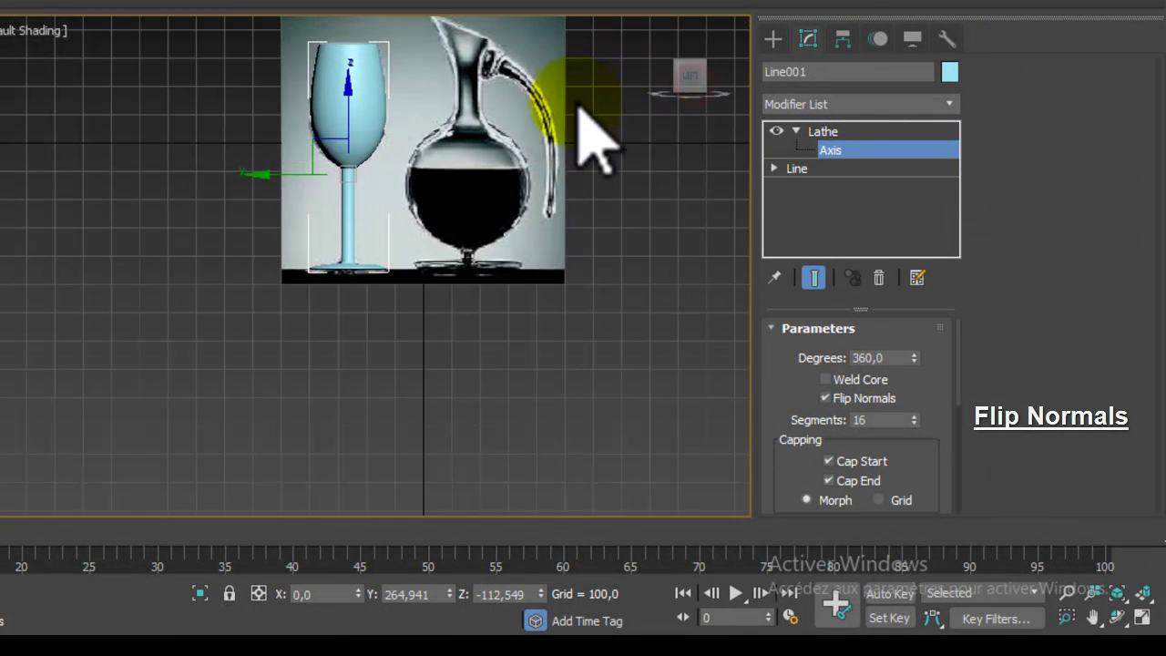
{"action": "middle_click_drag", "start_coordinate": [586, 131], "coordinate": [404, 195]}
{"action": "scroll", "coordinate": [405, 210], "scroll_direction": "up", "scroll_amount": 2}
{"action": "scroll", "coordinate": [319, 215], "scroll_direction": "up", "scroll_amount": 2}
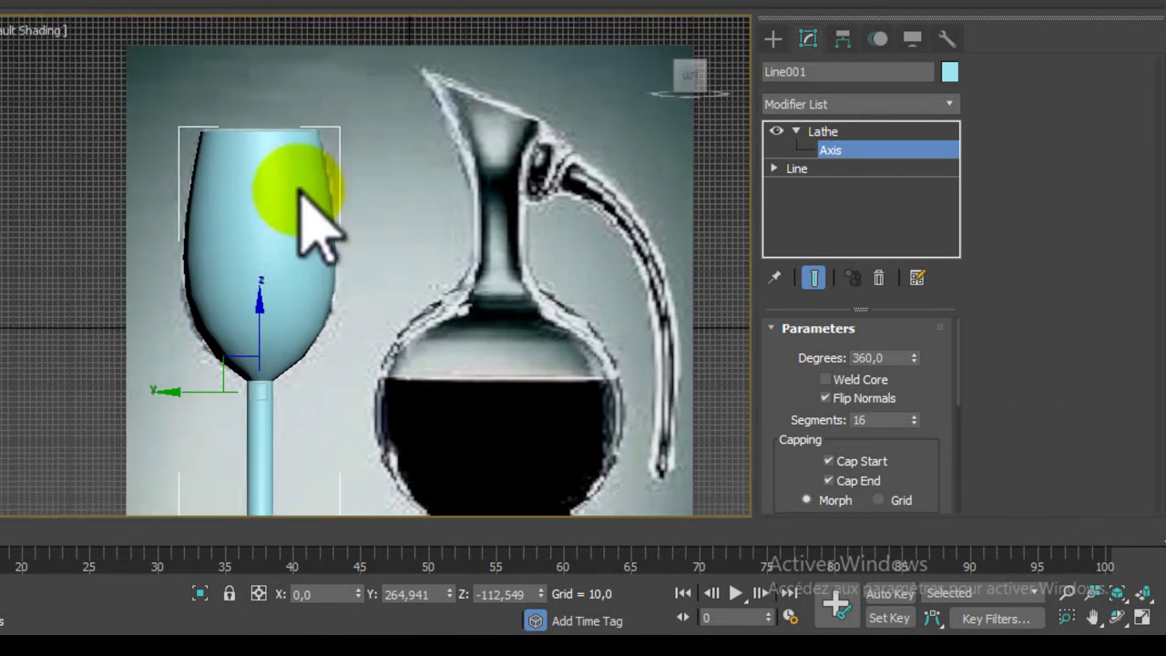
{"action": "scroll", "coordinate": [291, 228], "scroll_direction": "up", "scroll_amount": 4}
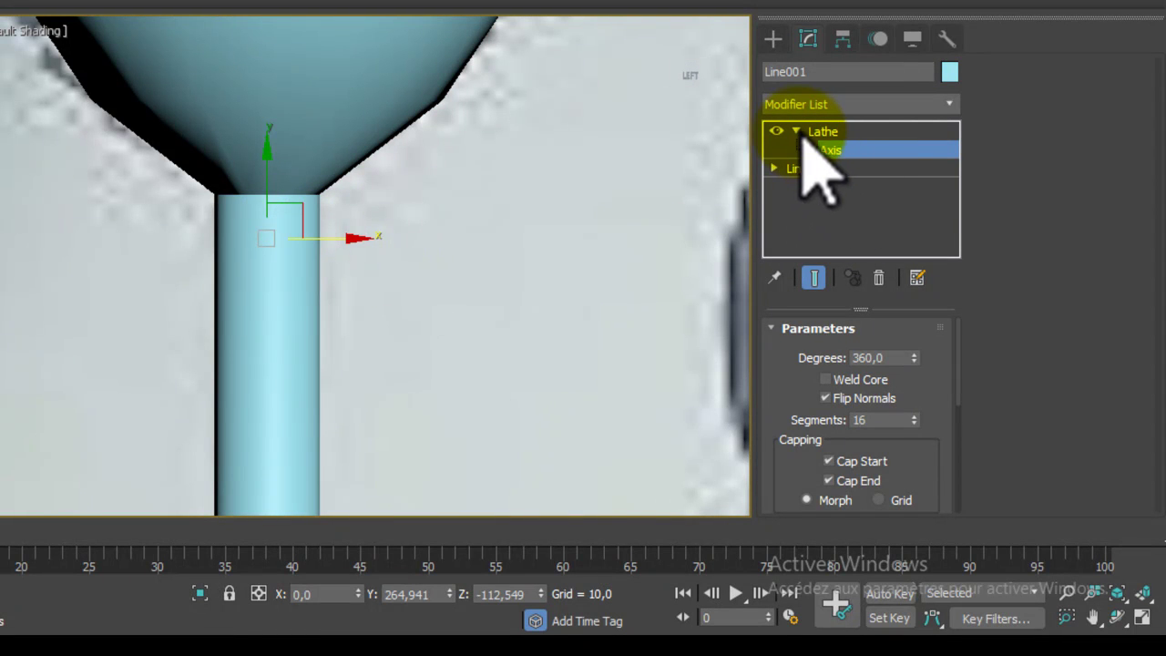
Step: Drop to the Line's Vertex level with Show End Result turned off
{"action": "left_click", "coordinate": [836, 151]}
{"action": "left_click", "coordinate": [797, 132]}
{"action": "left_click", "coordinate": [774, 149]}
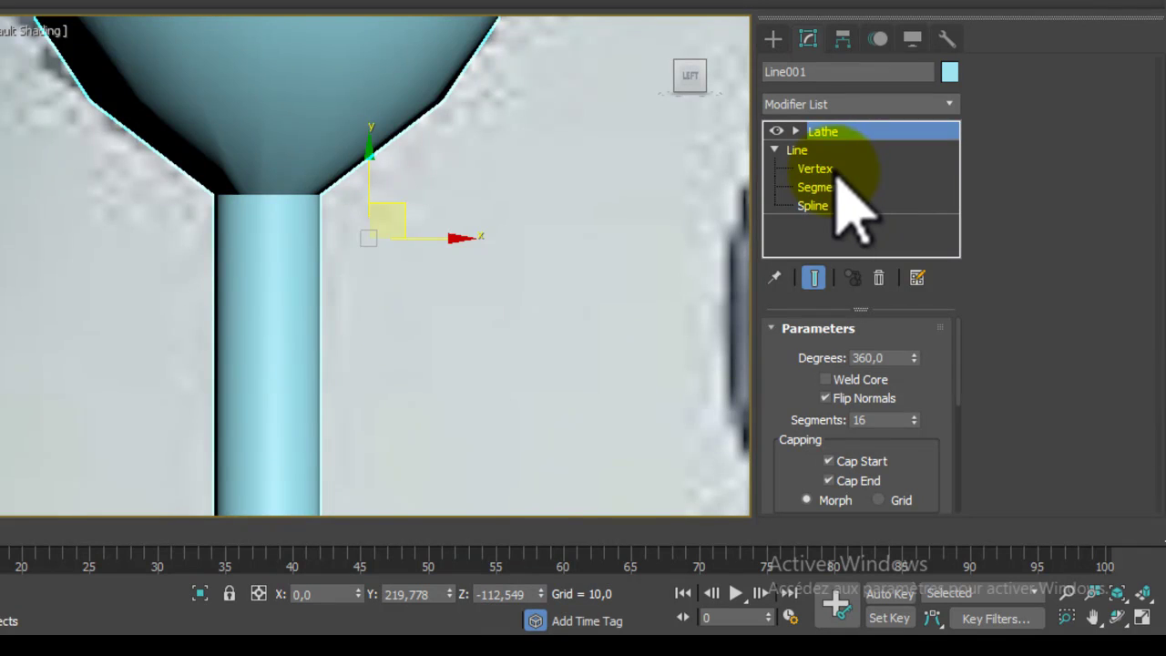
{"action": "left_click", "coordinate": [820, 168]}
{"action": "left_click", "coordinate": [814, 278]}
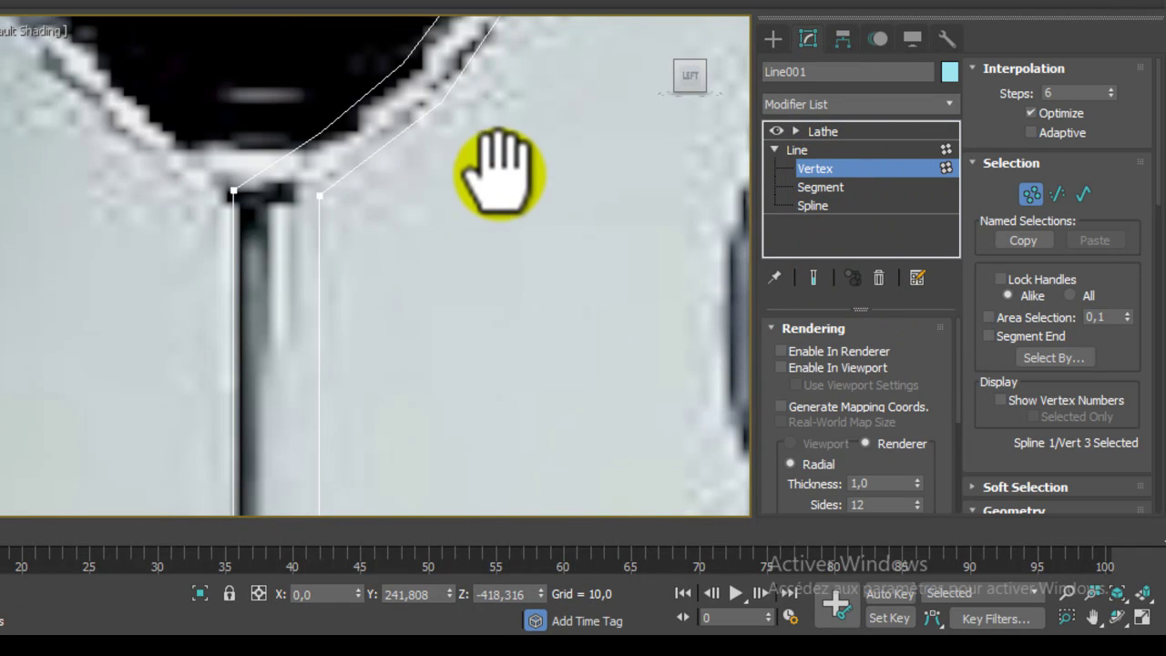
{"action": "scroll", "coordinate": [500, 173], "scroll_direction": "down", "scroll_amount": 5}
{"action": "scroll", "coordinate": [476, 325], "scroll_direction": "up", "scroll_amount": 1}
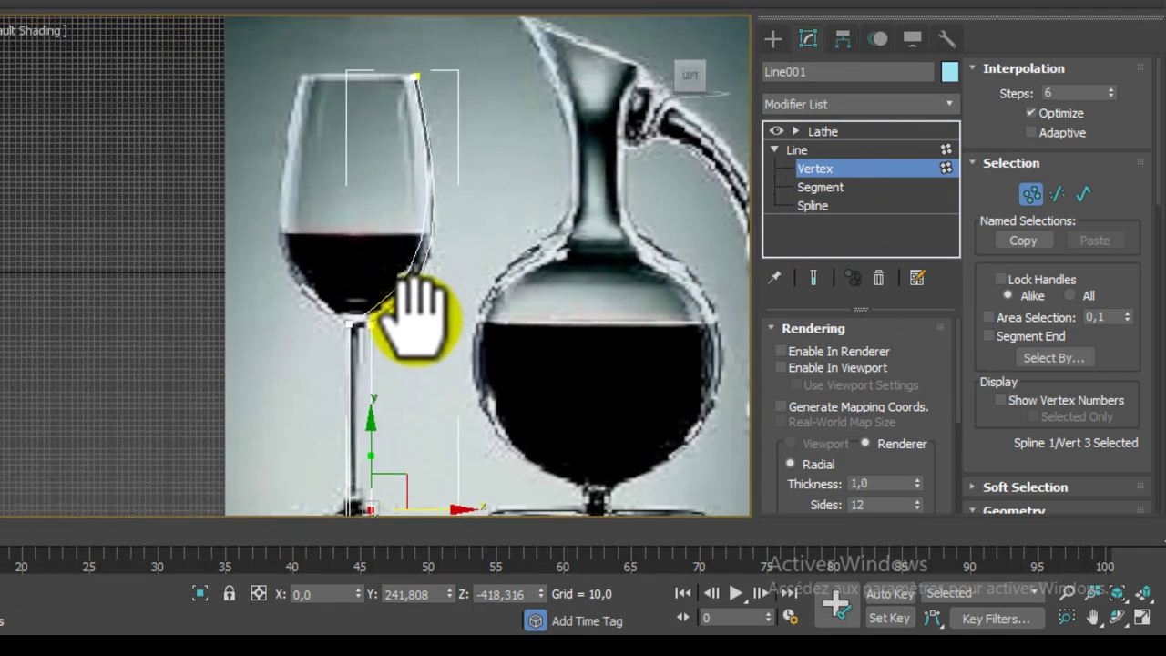
{"action": "middle_click_drag", "start_coordinate": [415, 310], "coordinate": [403, 264]}
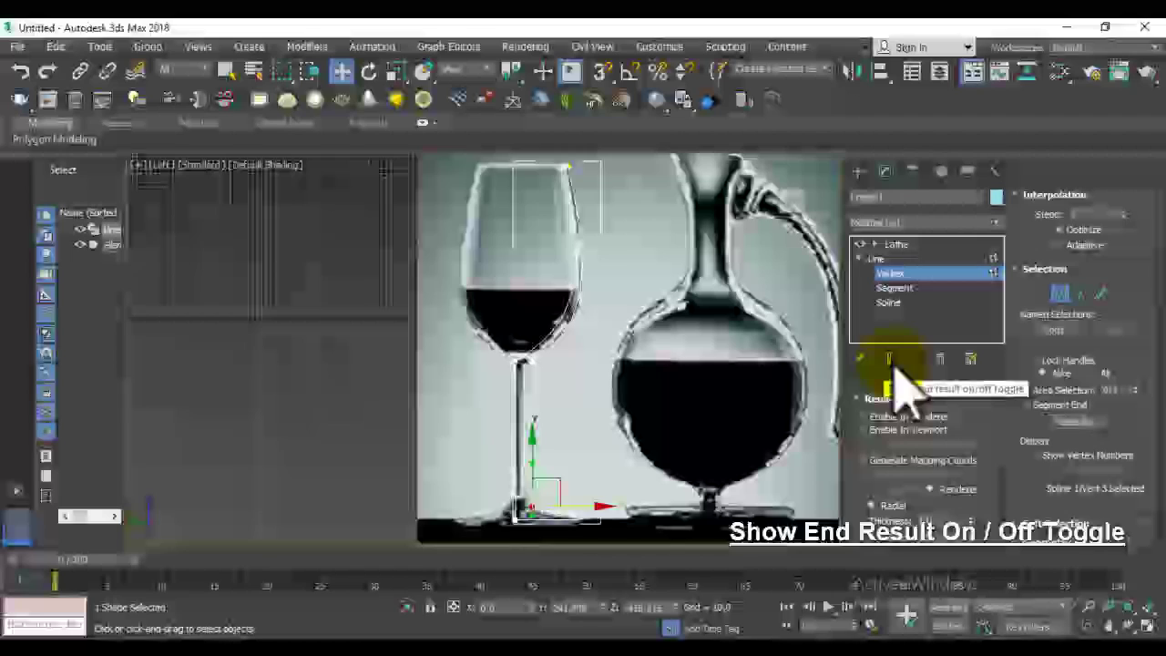
Step: Turn Show End Result back on and select the bowl-stem junction vertex
{"action": "left_click", "coordinate": [892, 361]}
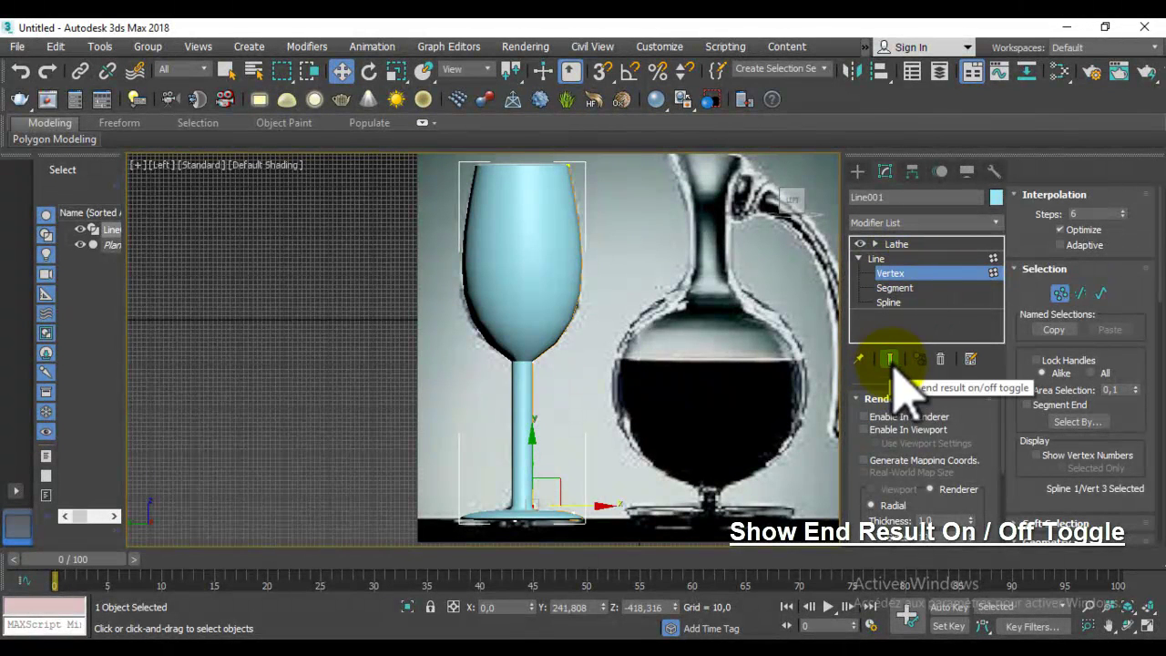
{"action": "left_click", "coordinate": [532, 359]}
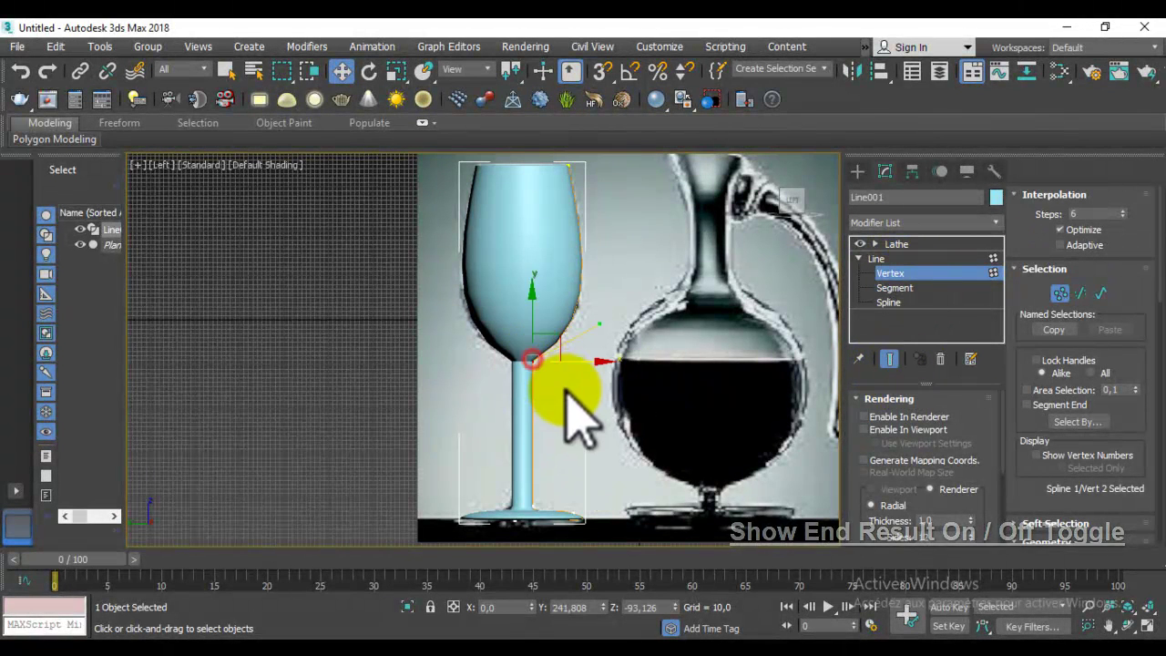
{"action": "scroll", "coordinate": [572, 415], "scroll_direction": "up", "scroll_amount": 5}
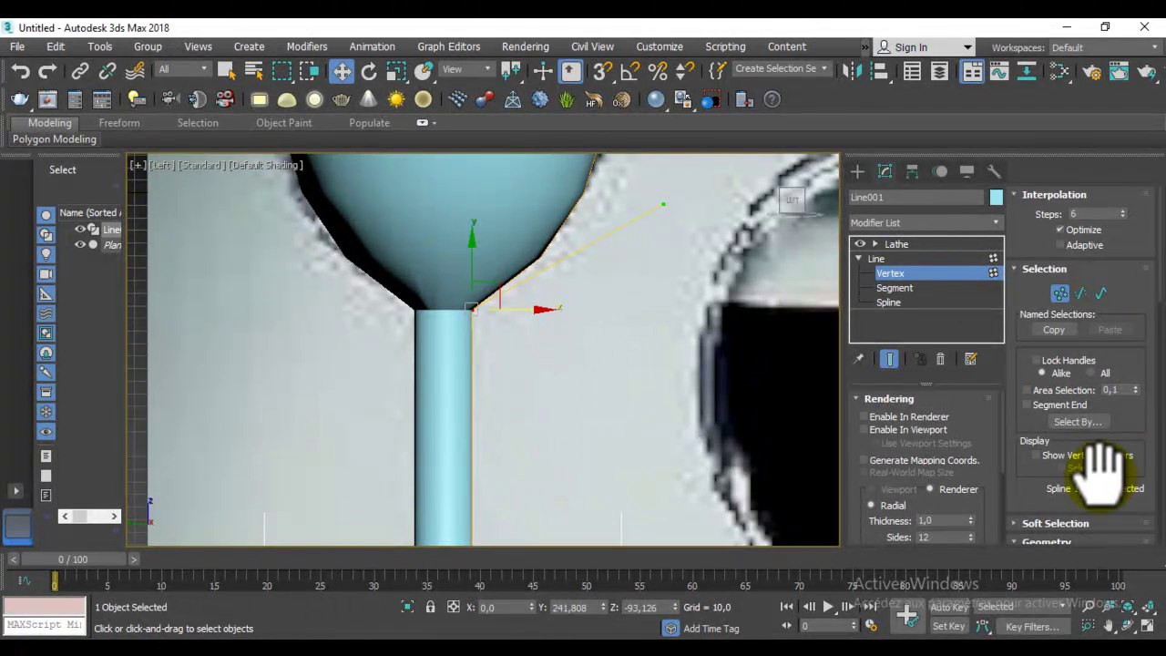
{"action": "left_click_drag", "start_coordinate": [1125, 364], "coordinate": [1125, 248]}
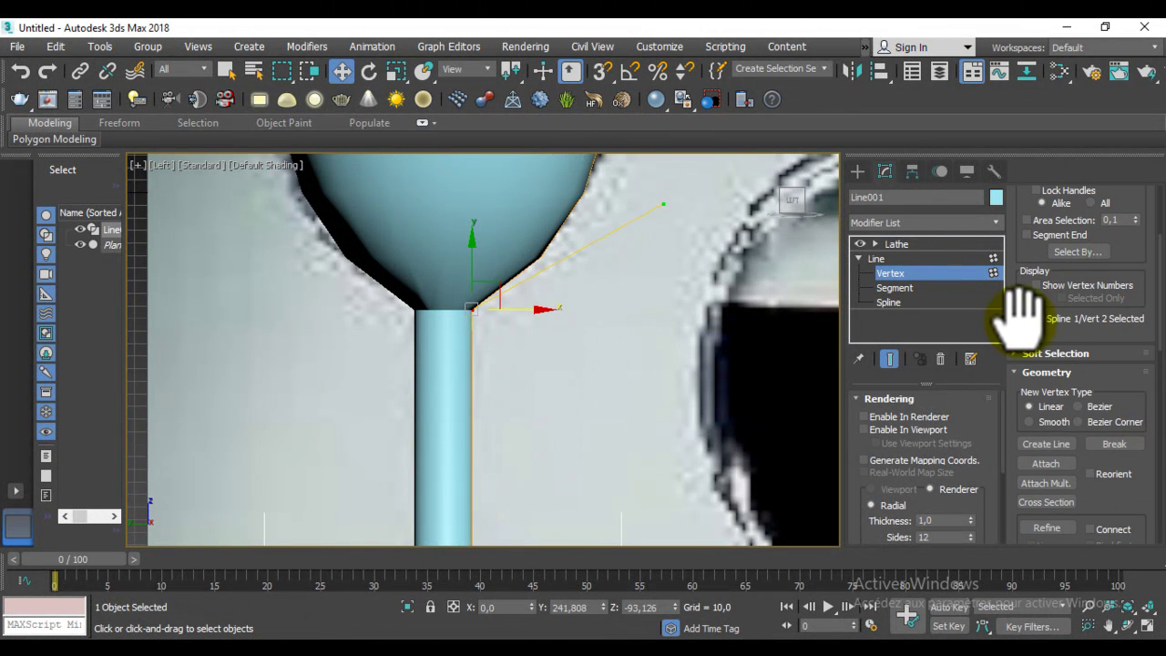
{"action": "left_click_drag", "start_coordinate": [1020, 310], "coordinate": [1037, 234]}
{"action": "left_click_drag", "start_coordinate": [1125, 455], "coordinate": [1120, 268]}
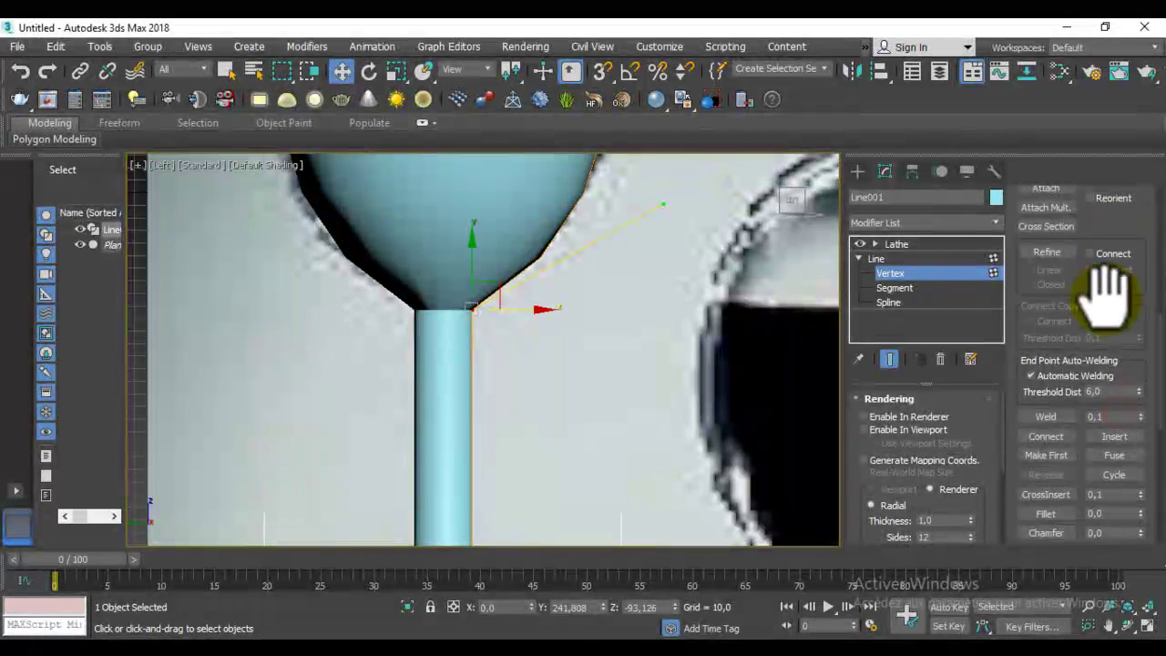
{"action": "scroll", "coordinate": [1120, 305], "scroll_direction": "down", "scroll_amount": 2}
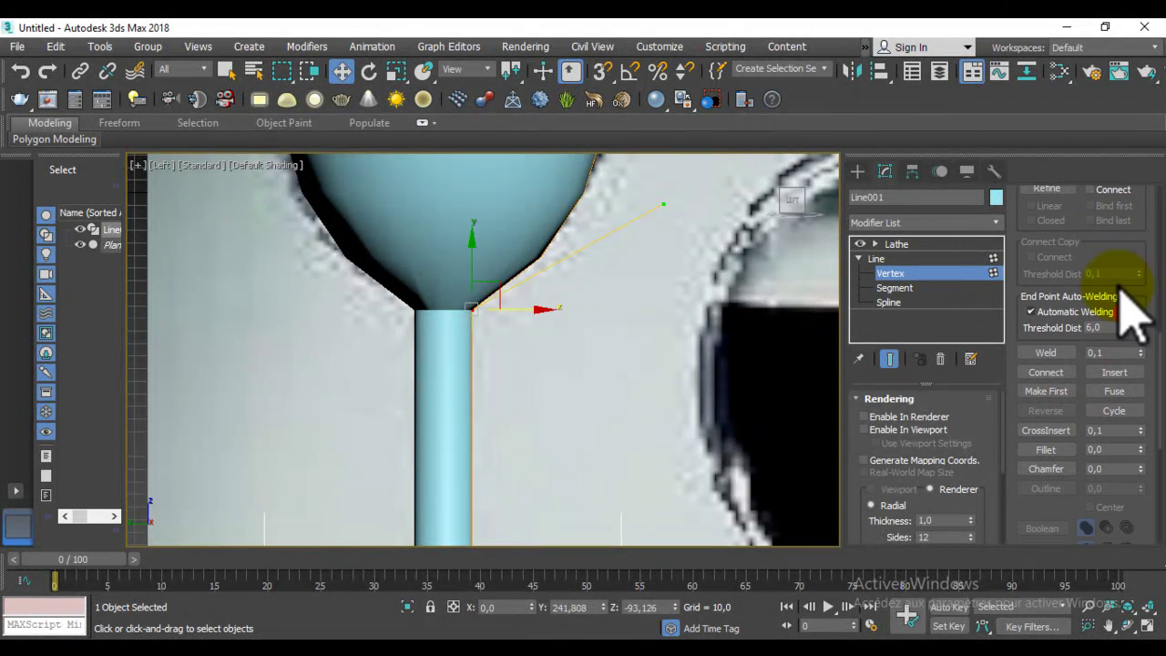
Step: Fillet the junction vertex with the Fillet spinner until the bowl curves smoothly into the stem
{"action": "left_click", "coordinate": [1064, 450]}
{"action": "left_click_drag", "start_coordinate": [1143, 447], "coordinate": [1146, 423]}
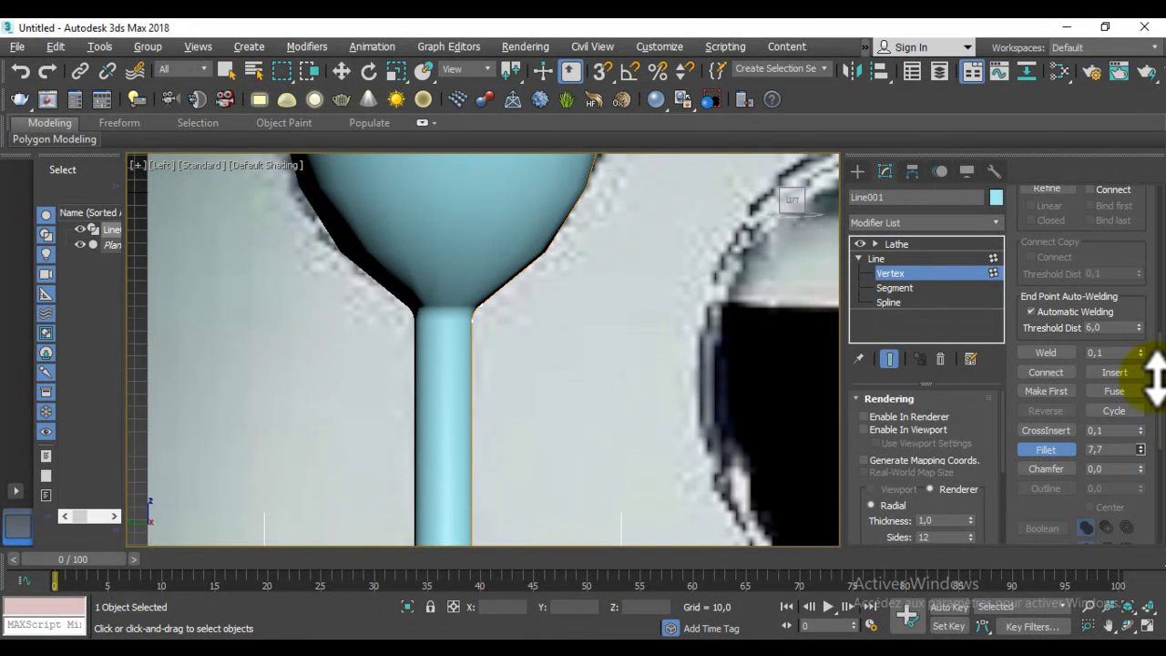
{"action": "left_click_drag", "start_coordinate": [1153, 334], "coordinate": [26, 188]}
{"action": "left_click_drag", "start_coordinate": [30, 146], "coordinate": [12, 182]}
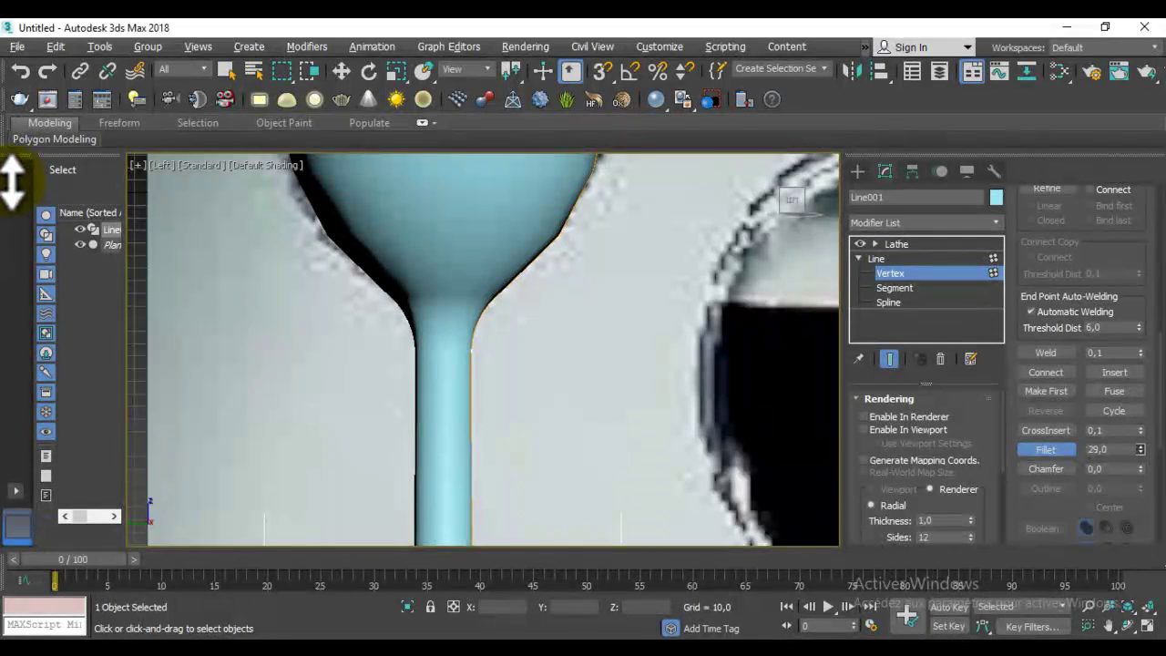
{"action": "scroll", "coordinate": [737, 364], "scroll_direction": "down", "scroll_amount": 3}
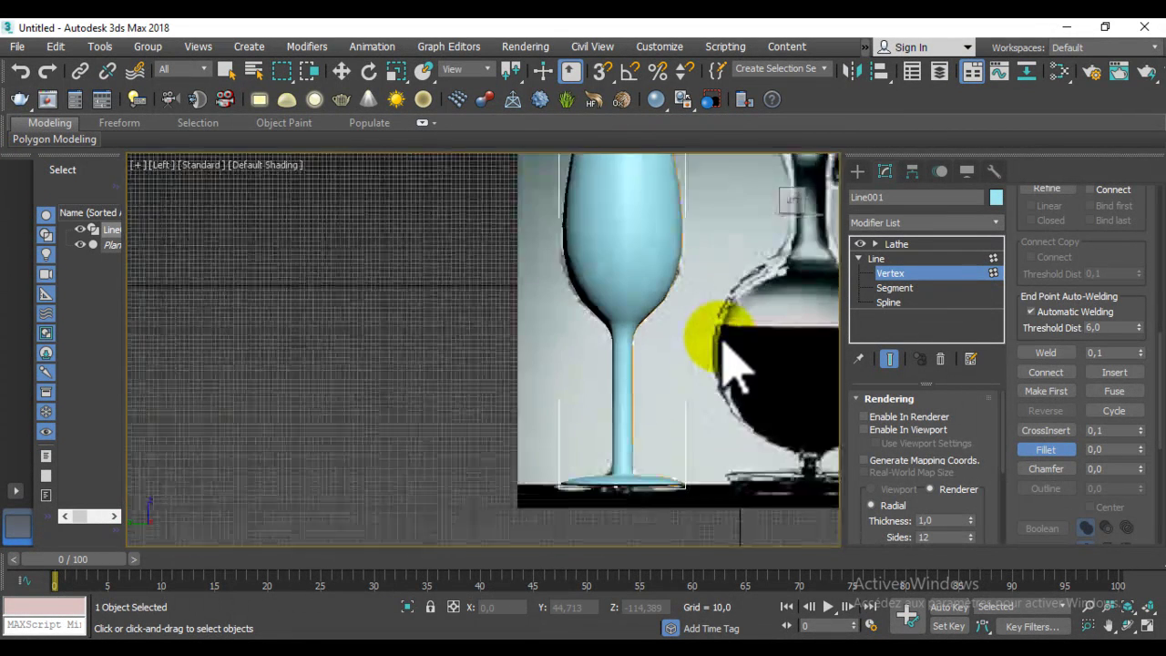
{"action": "scroll", "coordinate": [737, 364], "scroll_direction": "down", "scroll_amount": 2}
{"action": "middle_click_drag", "start_coordinate": [716, 334], "coordinate": [513, 331]}
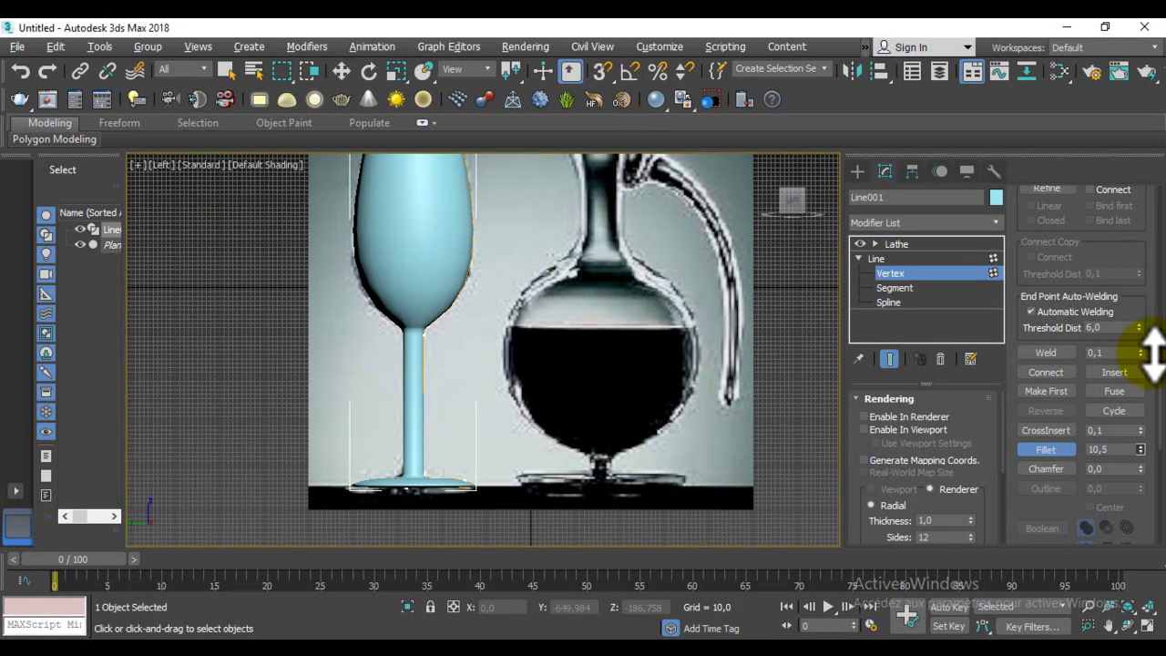
{"action": "left_click_drag", "start_coordinate": [1154, 312], "coordinate": [1158, 337]}
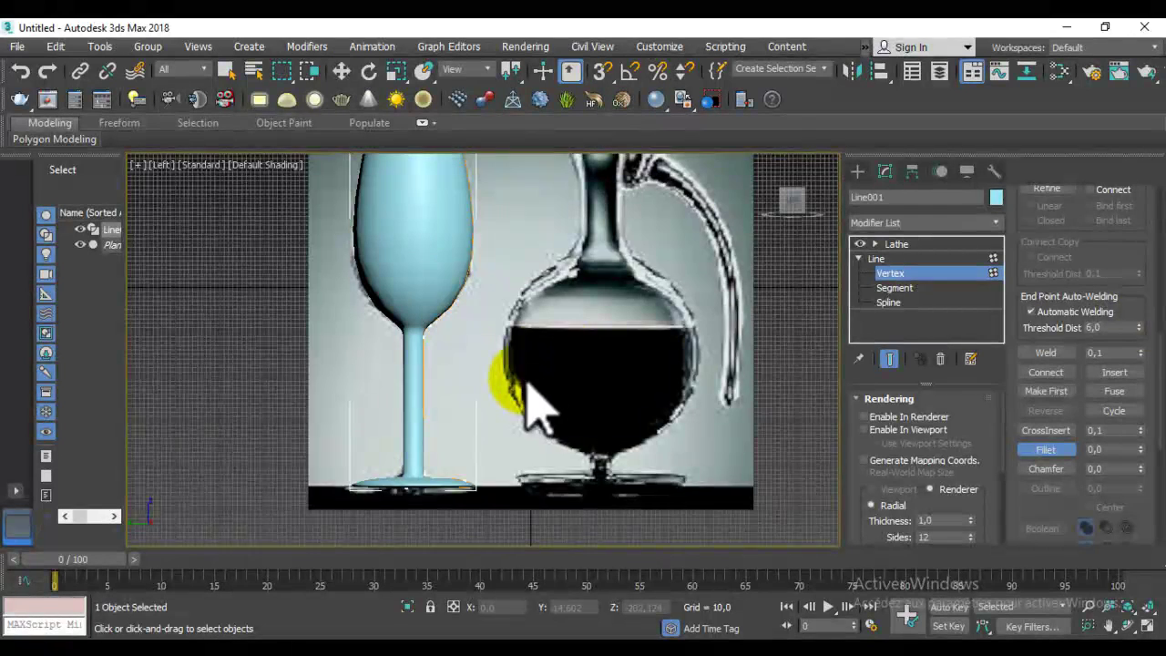
{"action": "scroll", "coordinate": [524, 382], "scroll_direction": "down", "scroll_amount": 2}
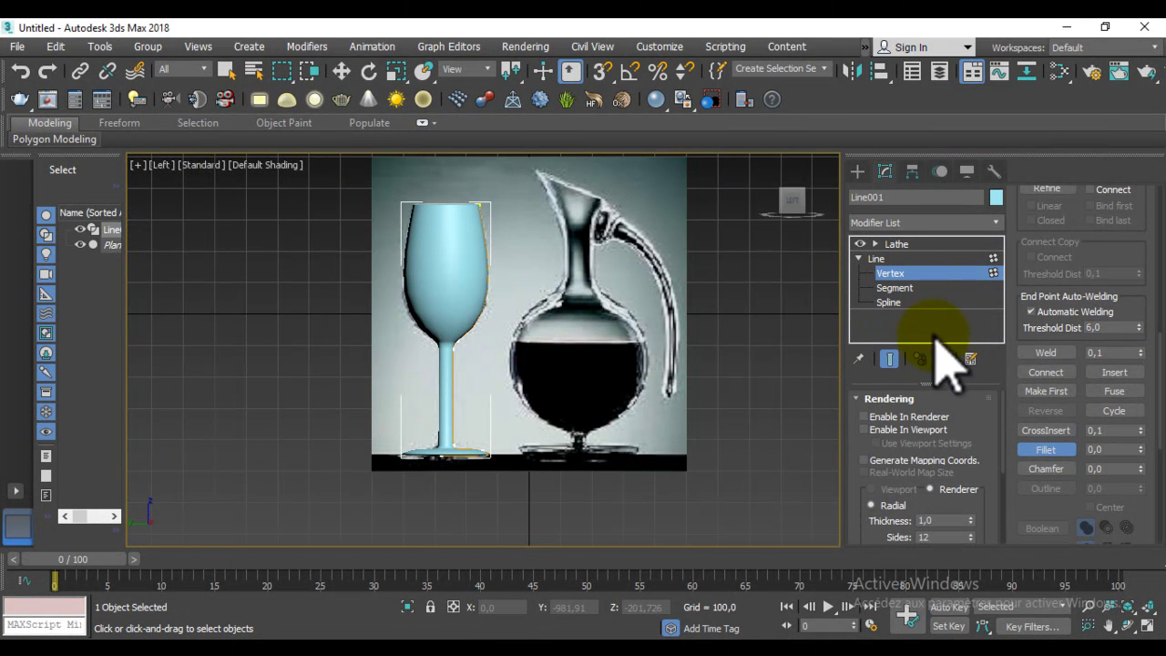
Step: At Segment level, move the stem segment left along X, then orbit to review the thinner stem
{"action": "left_click", "coordinate": [900, 288]}
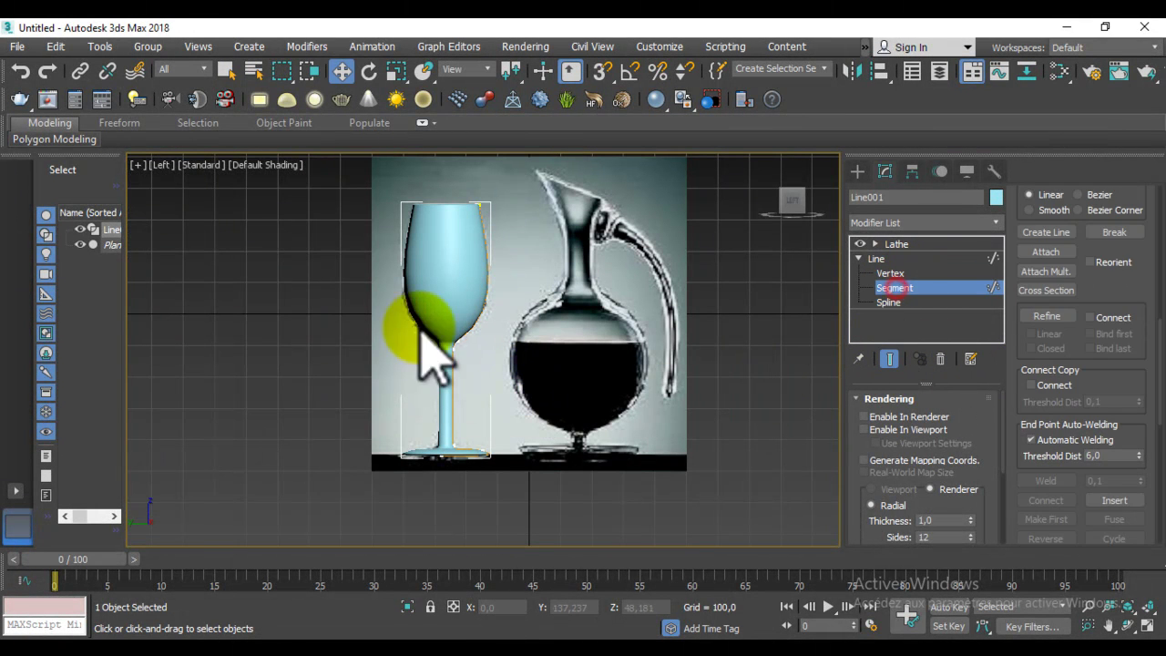
{"action": "scroll", "coordinate": [489, 338], "scroll_direction": "up", "scroll_amount": 1}
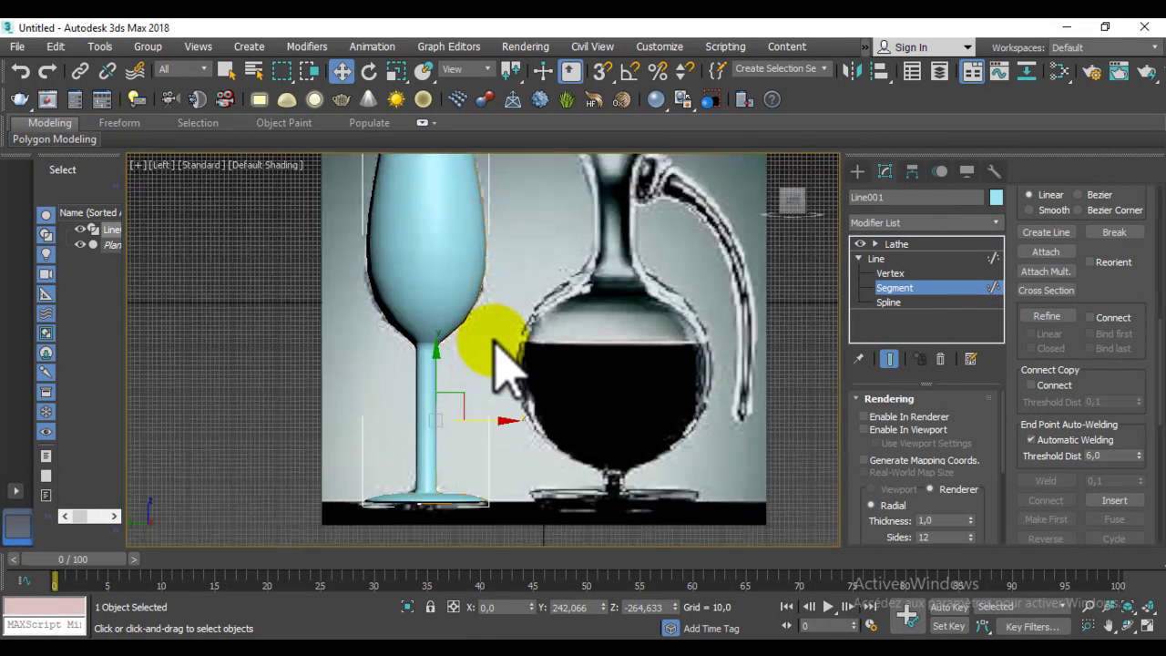
{"action": "scroll", "coordinate": [455, 351], "scroll_direction": "up", "scroll_amount": 1}
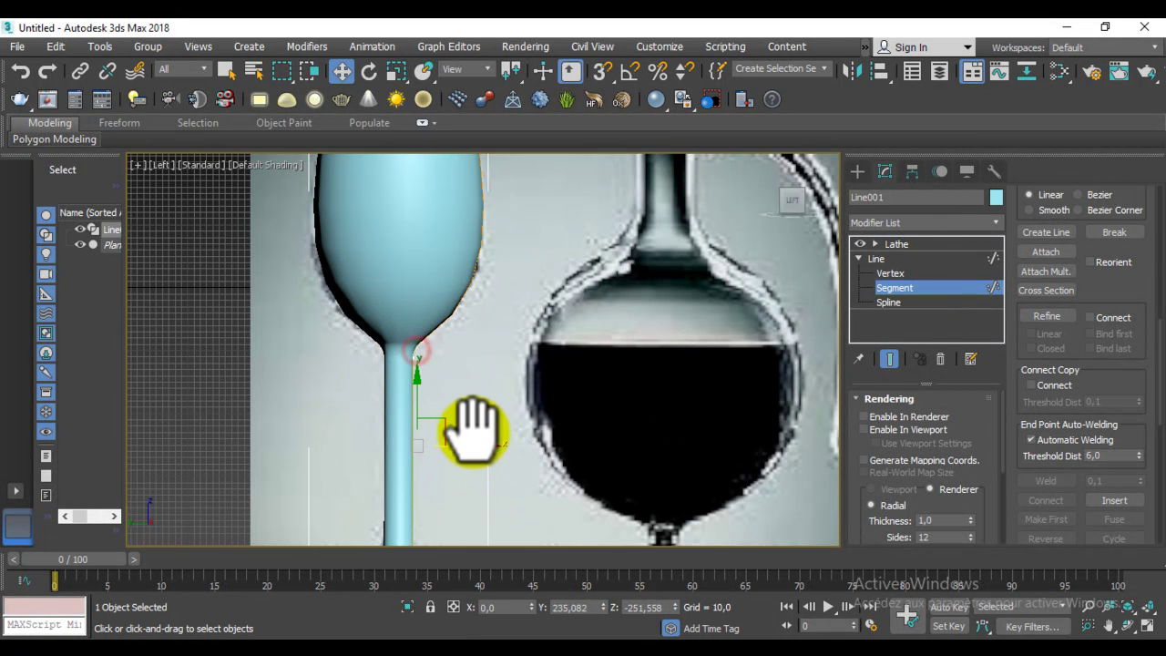
{"action": "middle_click_drag", "start_coordinate": [468, 430], "coordinate": [495, 352]}
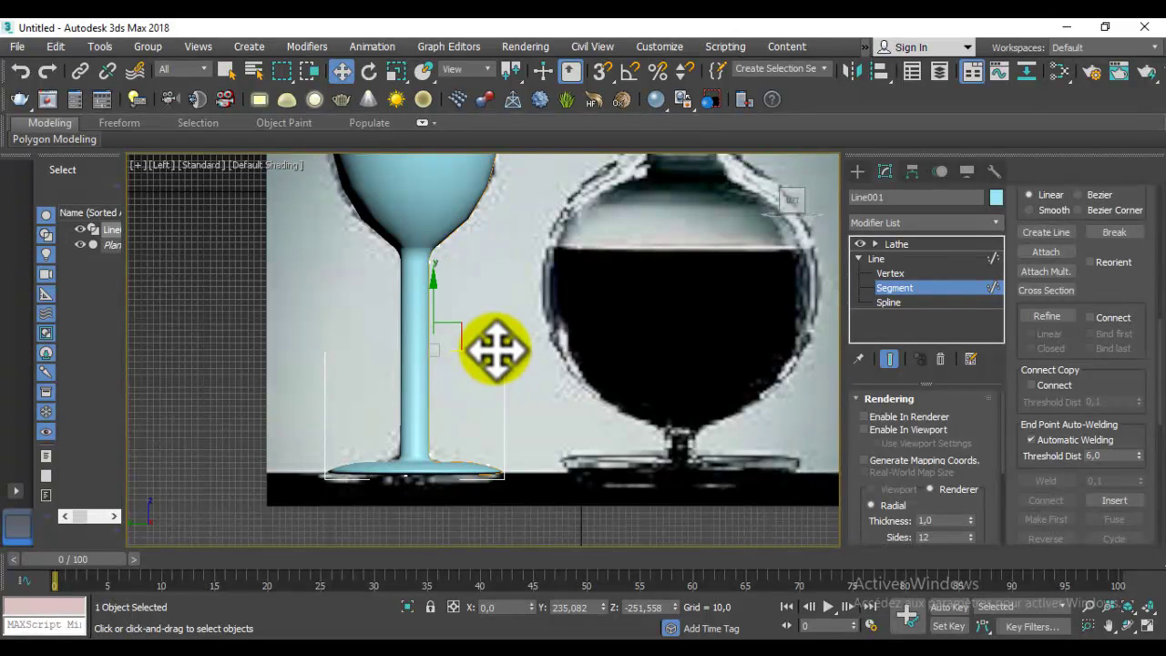
{"action": "left_click_drag", "start_coordinate": [495, 349], "coordinate": [495, 349]}
{"action": "scroll", "coordinate": [495, 349], "scroll_direction": "down", "scroll_amount": 3}
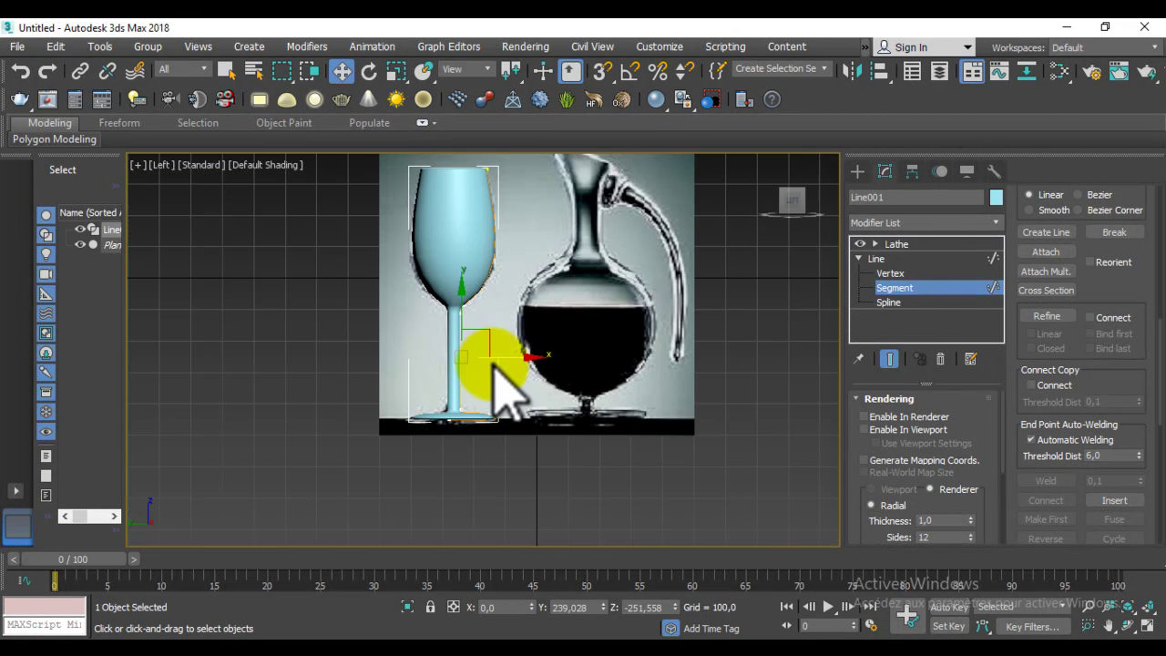
{"action": "mouse_move", "coordinate": [495, 268]}
{"action": "middle_mouse_down", "text": "alt"}
{"action": "mouse_move", "coordinate": [520, 325]}
{"action": "mouse_move", "coordinate": [560, 360]}
{"action": "mouse_move", "coordinate": [554, 429]}
{"action": "mouse_move", "coordinate": [513, 359]}
{"action": "mouse_move", "coordinate": [520, 338]}
{"action": "mouse_move", "coordinate": [528, 351]}
{"action": "mouse_move", "coordinate": [494, 396]}
{"action": "middle_mouse_up", "text": "alt"}
{"action": "scroll", "coordinate": [528, 328], "scroll_direction": "up", "scroll_amount": 2}
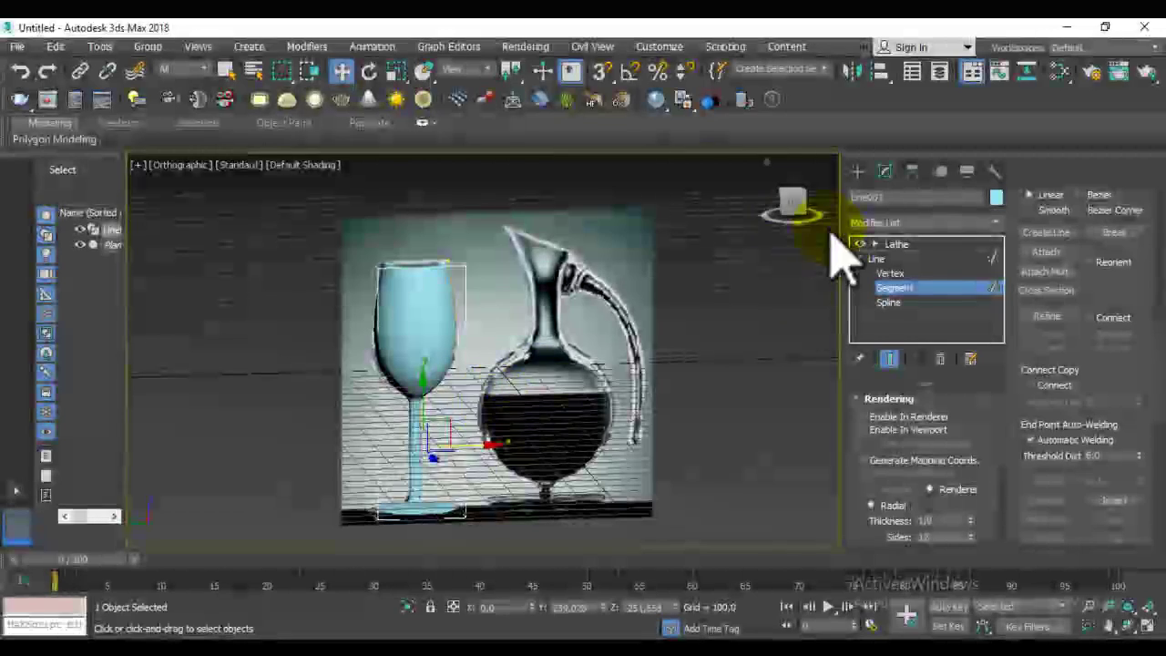